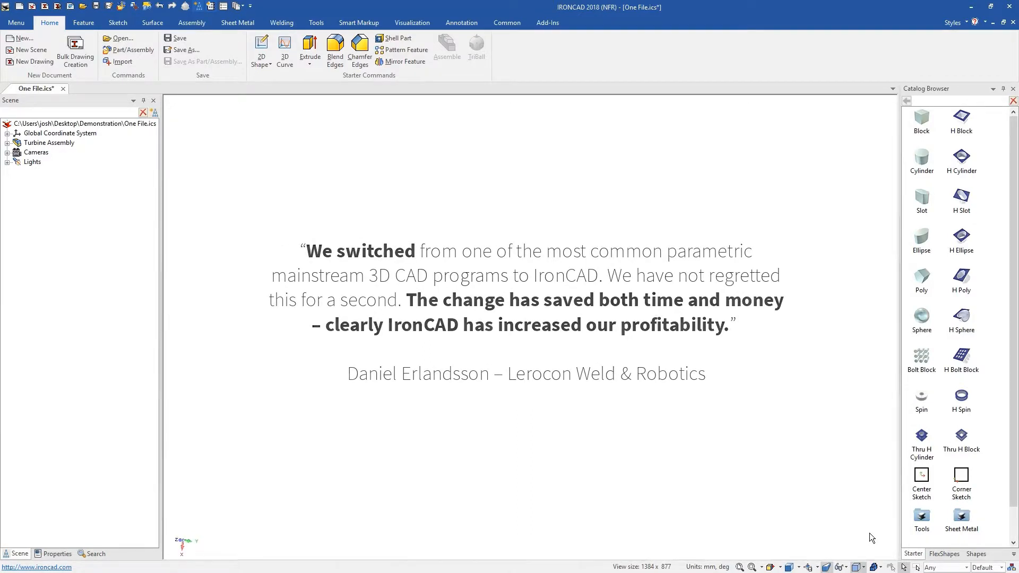
- Add a thin cylinder as a separate part on the open pipe flange's face and match its diameter to the flange edge
key(ctrl+F5)
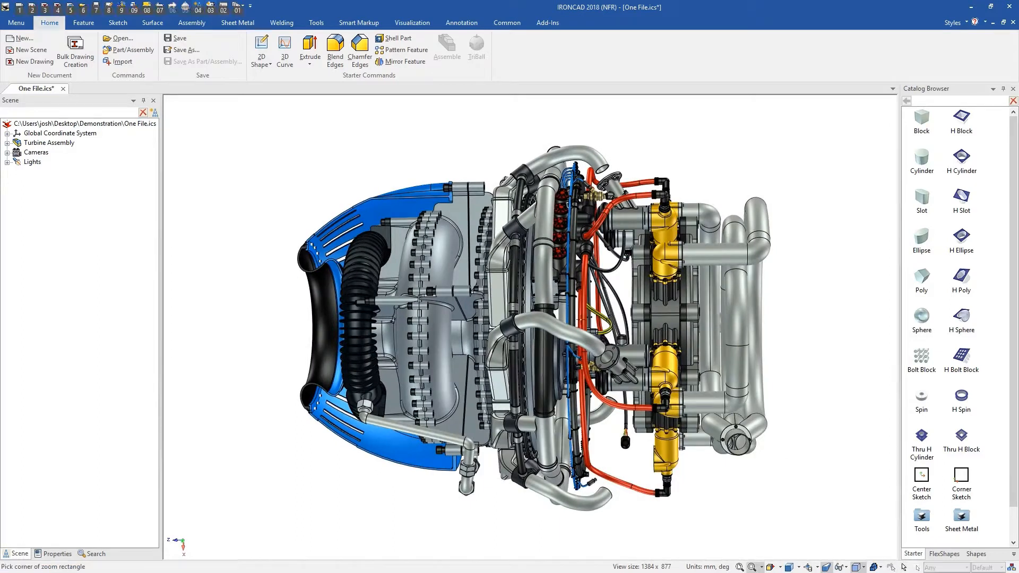
drag(555, 301, 670, 407)
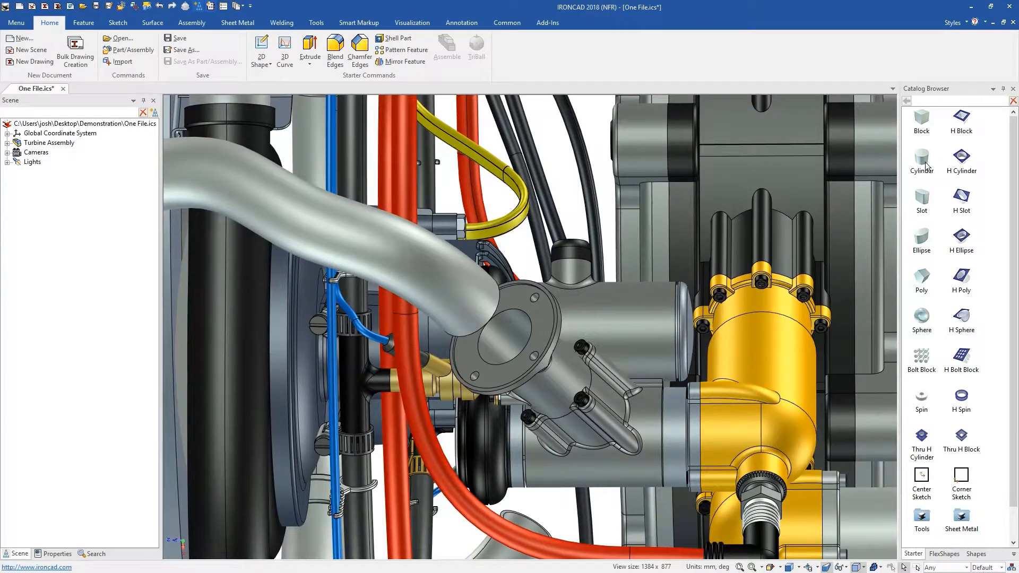
right_drag(905, 189, 556, 332)
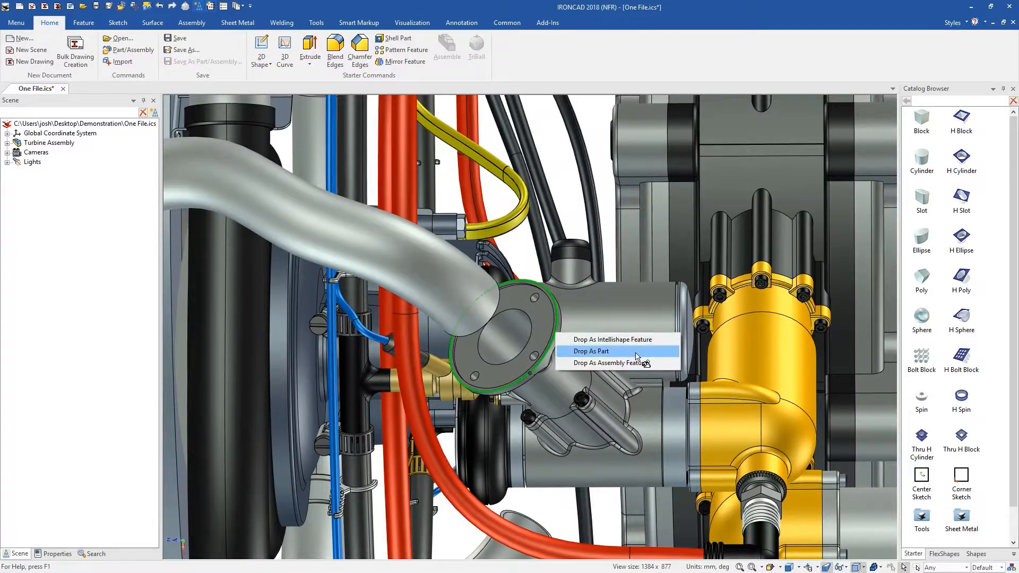
click(632, 354)
click(546, 321)
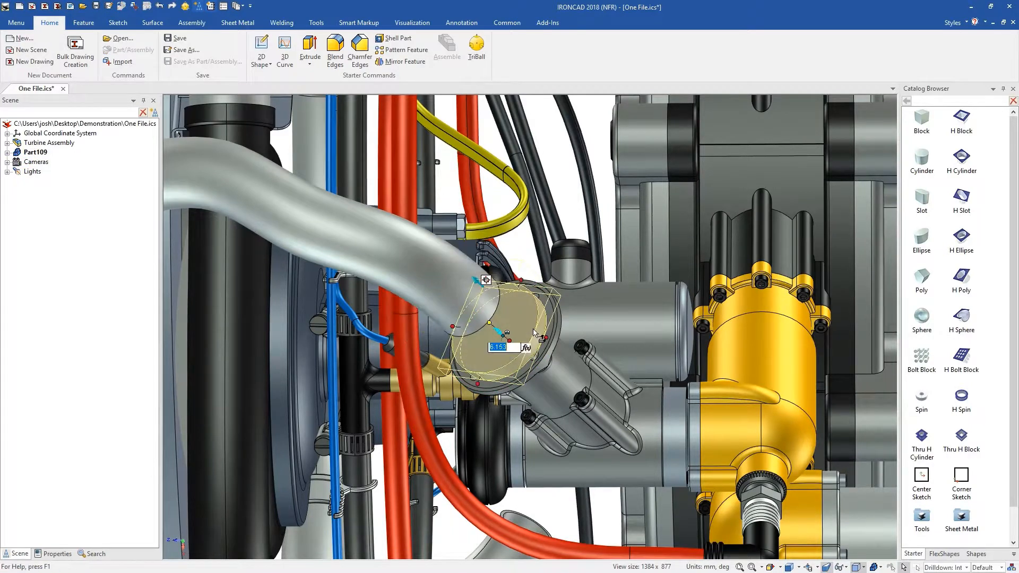
shift+drag(549, 338, 560, 339)
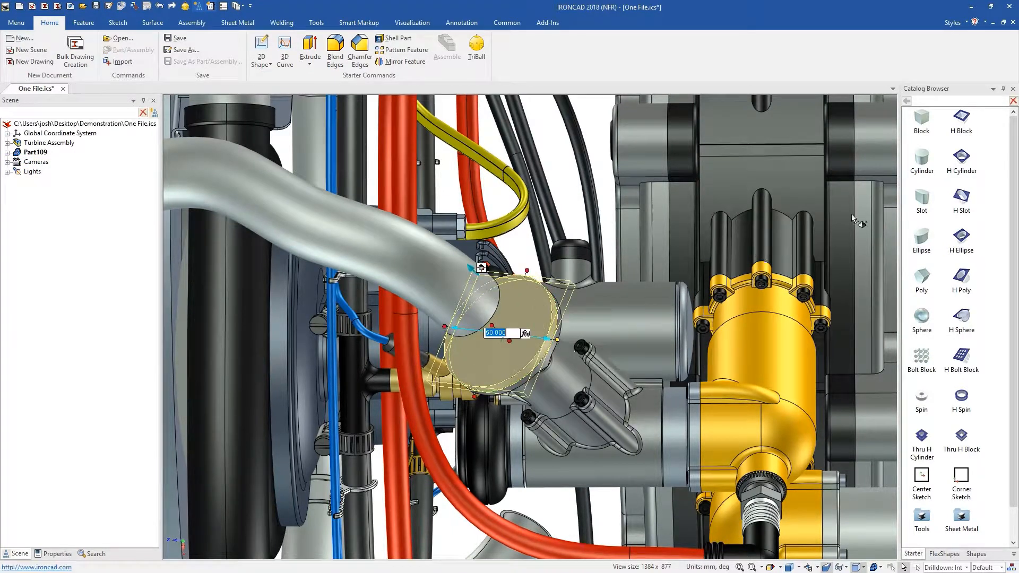
- Cut a round hole in the centre of the new disc with an H Cylinder and resize it
drag(962, 159, 501, 333)
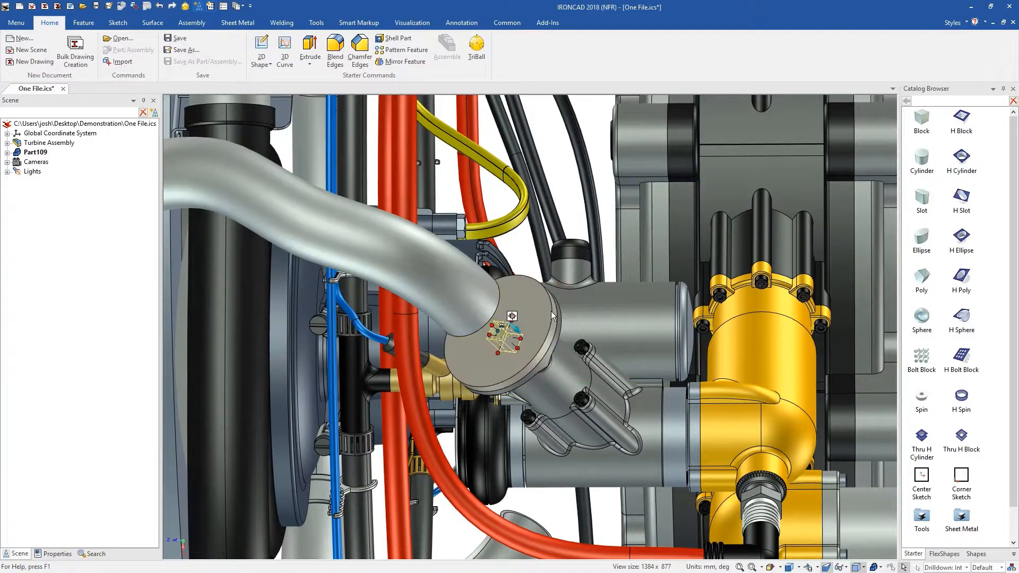
scroll(531, 324, up, 5)
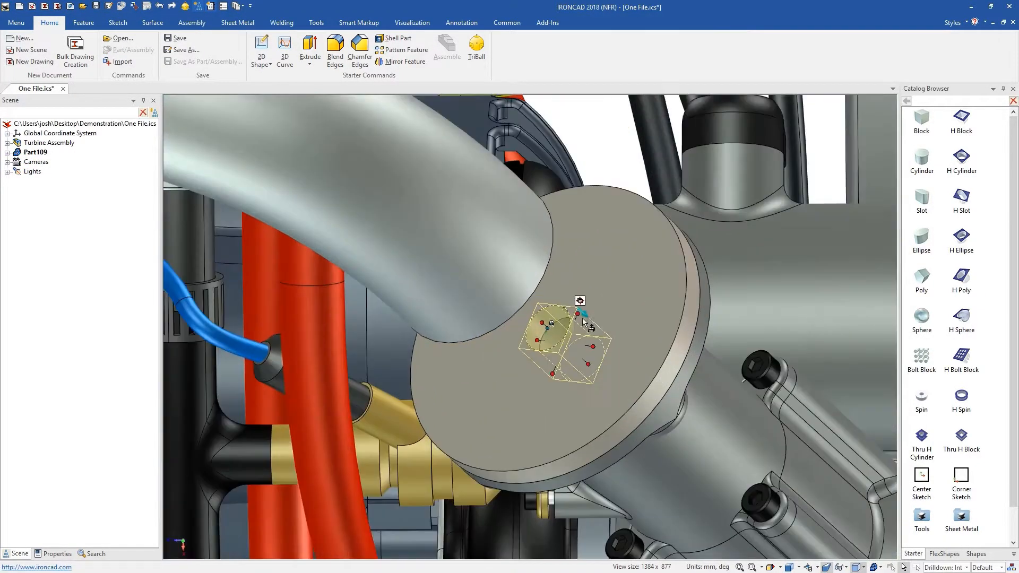
middle_drag(552, 319, 573, 366)
shift+drag(569, 363, 624, 345)
- Add a 28 mm diameter cylinder on the disc's centre and extend its height towards the open end of the pipe above
drag(921, 162, 599, 243)
key(Return)
middle_drag(598, 244, 547, 201)
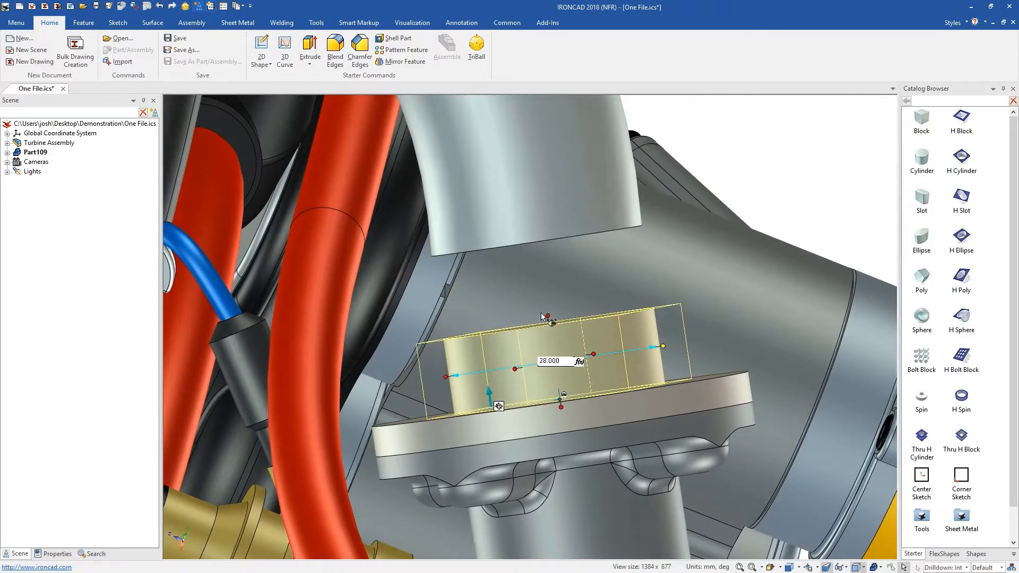
shift+drag(547, 317, 600, 233)
- Add a 15 mm high cylindrical collar on top of the tube and reduce its diameter to fit closely around the pipe
middle_drag(591, 325, 526, 400)
drag(922, 159, 557, 287)
text(15)
key(Return)
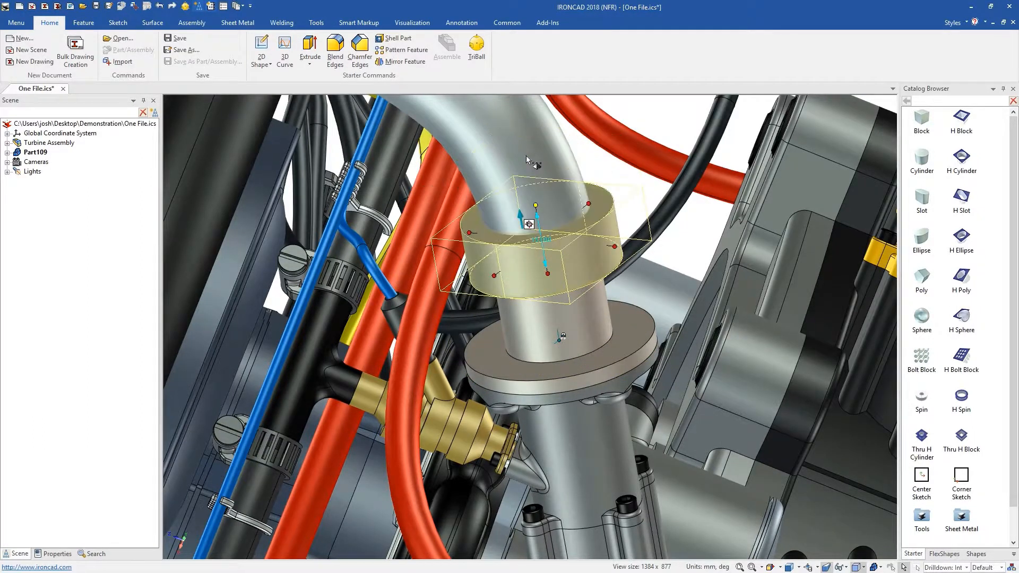
mouse_move(618, 247)
mouse_down()
mouse_move(581, 242)
mouse_move(606, 243)
mouse_up()
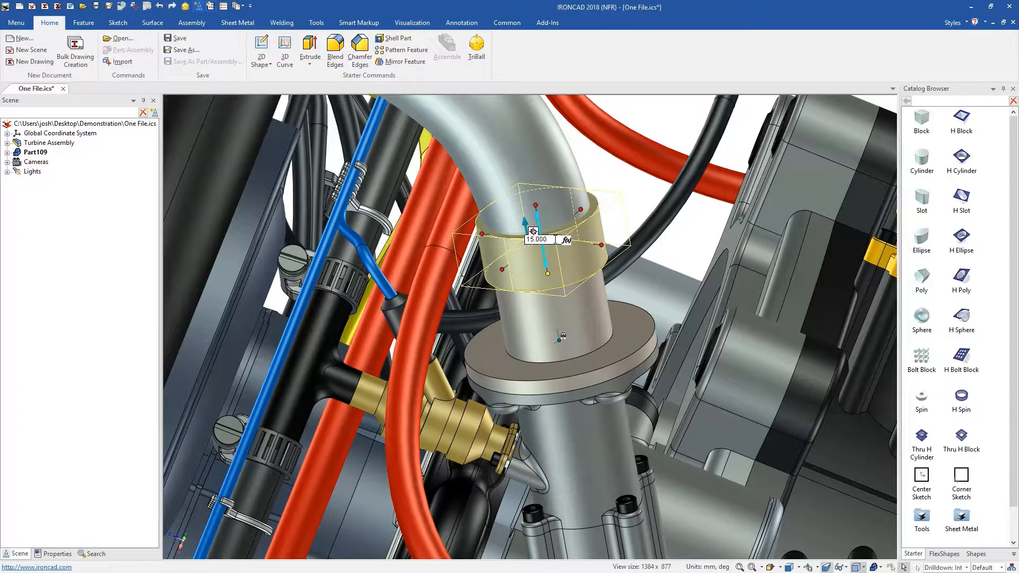
key(Return)
click(635, 187)
- Chamfer the edges of the collar's outer cylindrical face
click(576, 253)
click(575, 254)
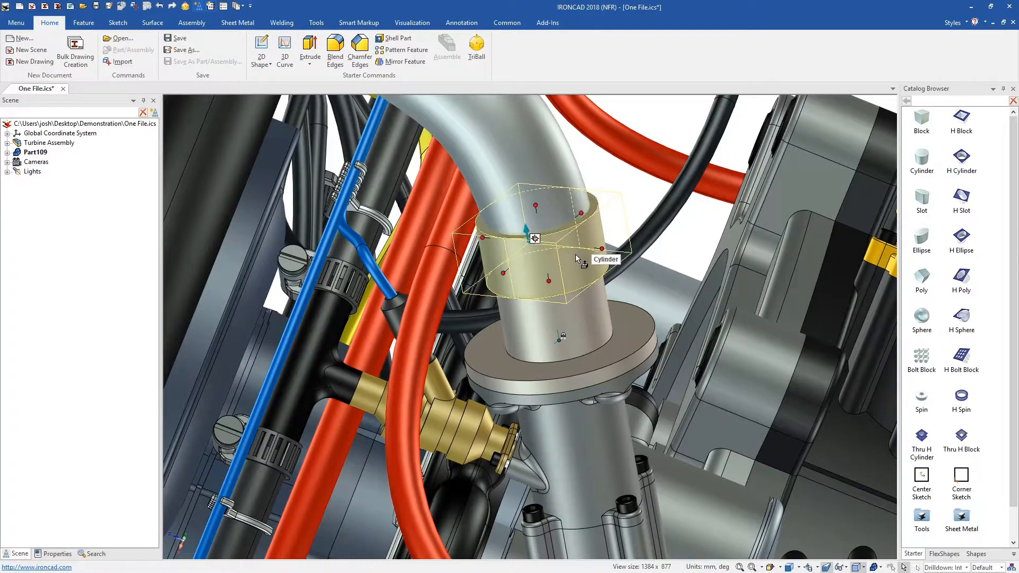
click(575, 253)
right_click(575, 254)
click(605, 271)
click(619, 238)
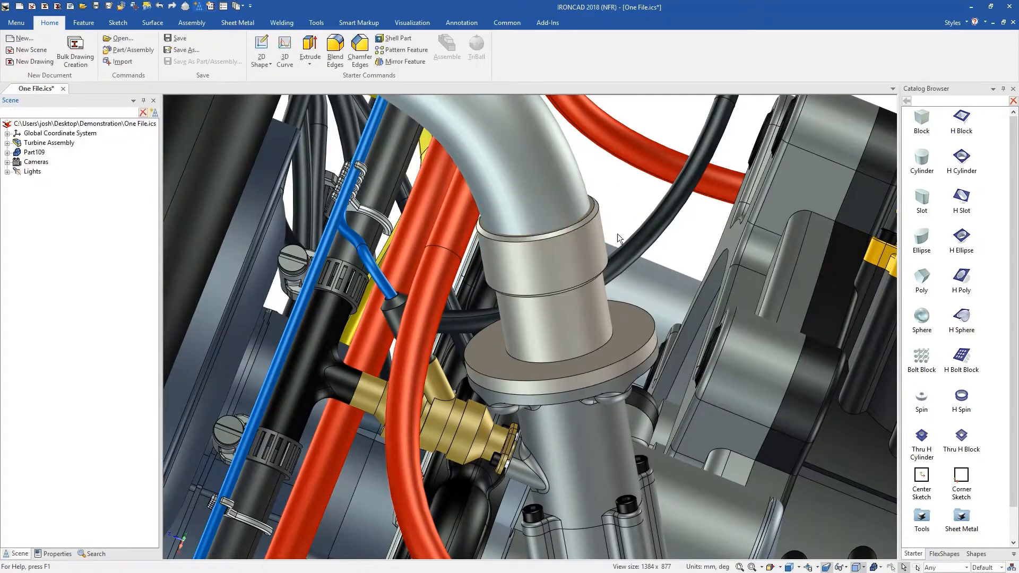
- Blend the edges of the disc's upper face with a constant 1 mm radius
click(628, 329)
click(628, 329)
click(628, 329)
right_click(628, 329)
click(650, 336)
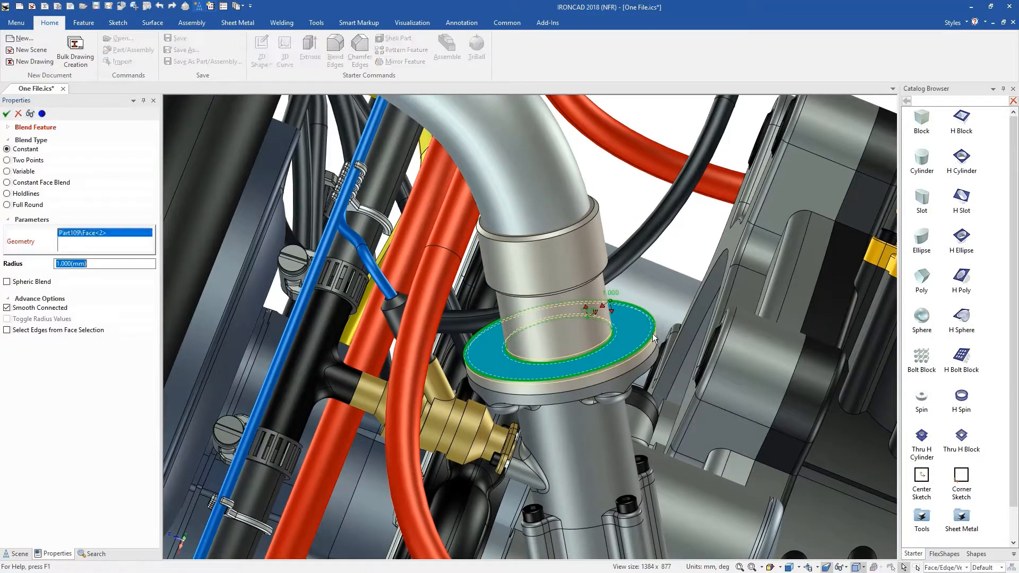
key(Return)
- Cut a round hole in the disc, centre it on the flange's bolt hole with the TriBall and reduce its diameter to match
scroll(639, 336, up, 3)
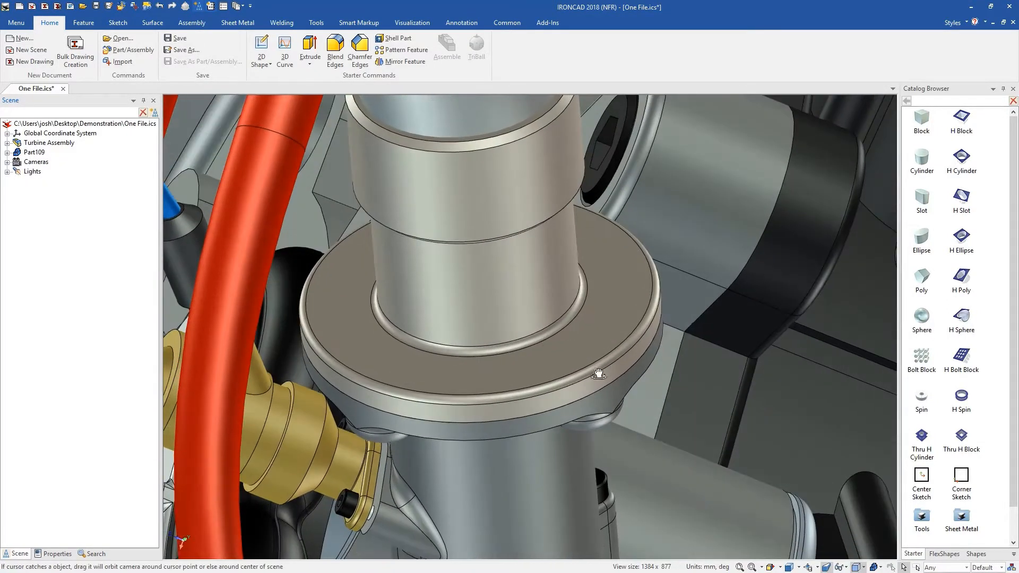
click(610, 343)
drag(610, 343, 595, 352)
middle_drag(595, 353, 590, 374)
scroll(590, 374, up, 2)
key(F10)
right_click(591, 360)
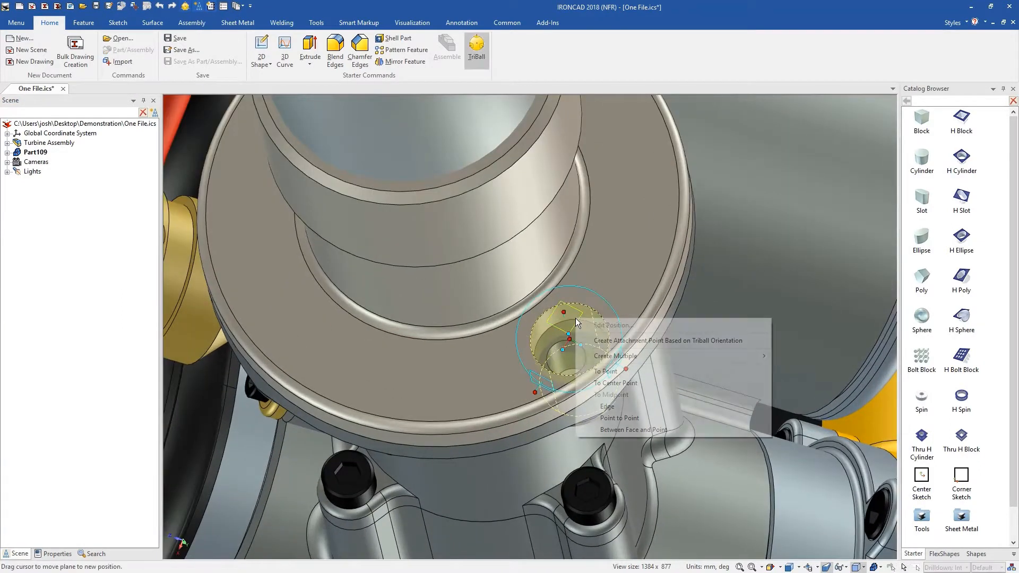
click(642, 386)
key(F10)
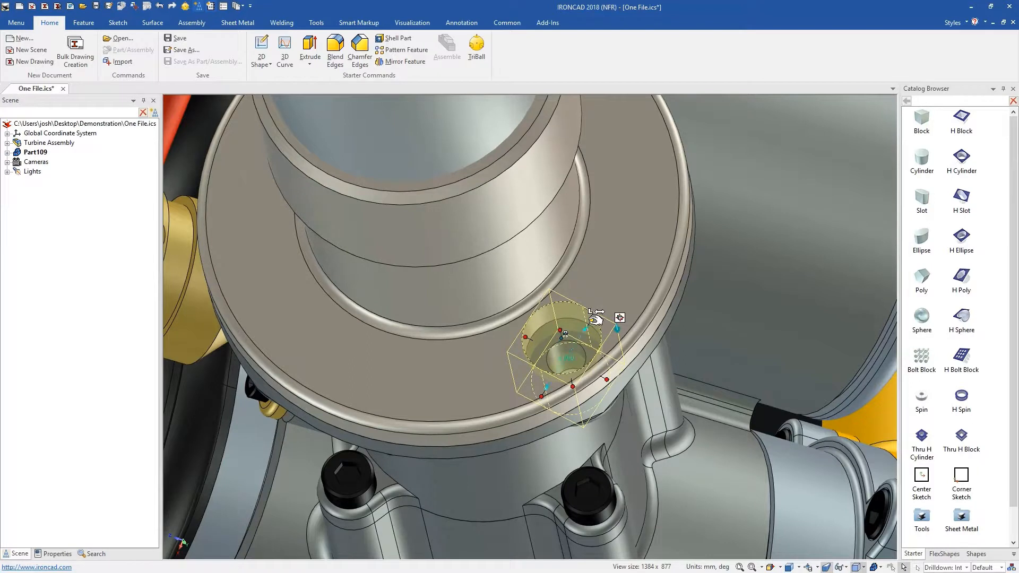
drag(592, 321, 579, 343)
- Relocate only the bolt hole's TriBall to the centre of the tube's base on the disc
scroll(500, 345, down, 3)
middle_drag(498, 343, 485, 272)
key(F10)
key(space)
drag(547, 359, 528, 352)
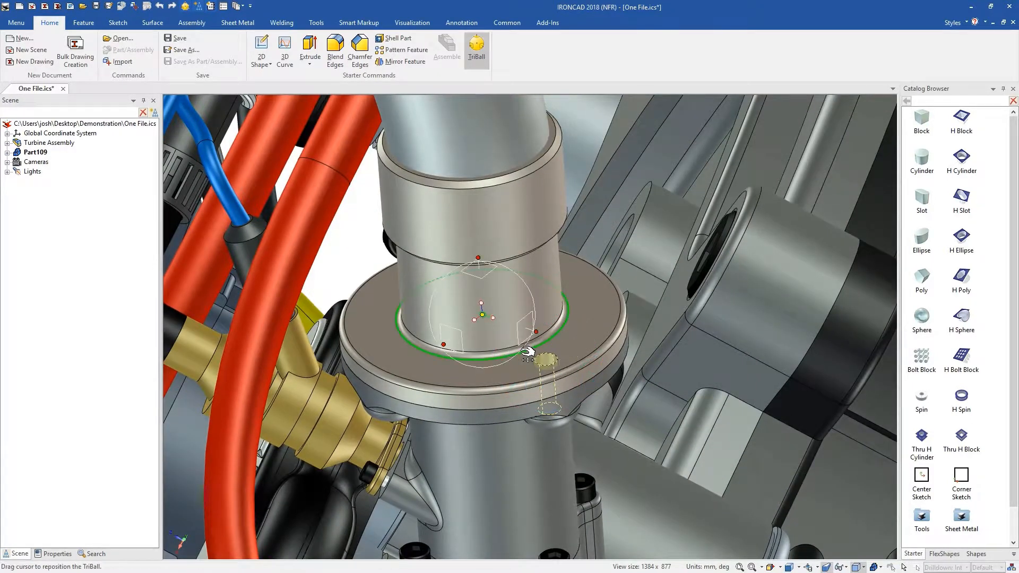
key(space)
- Create 3 linked copies of the bolt hole around the tube's axis at a 90° angle
click(478, 258)
right_drag(510, 297, 492, 305)
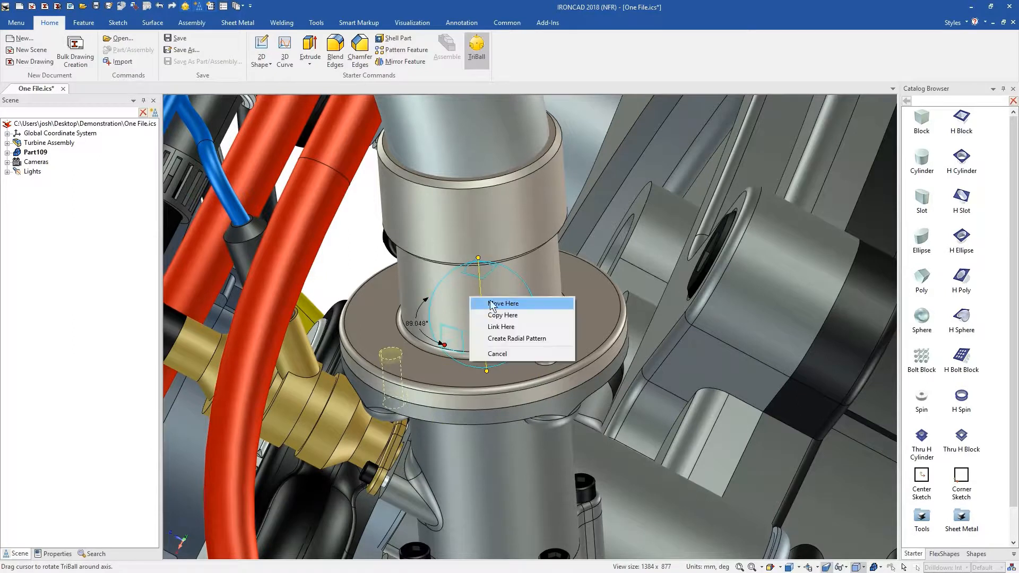
click(519, 325)
text(3)
key(Tab)
text(90)
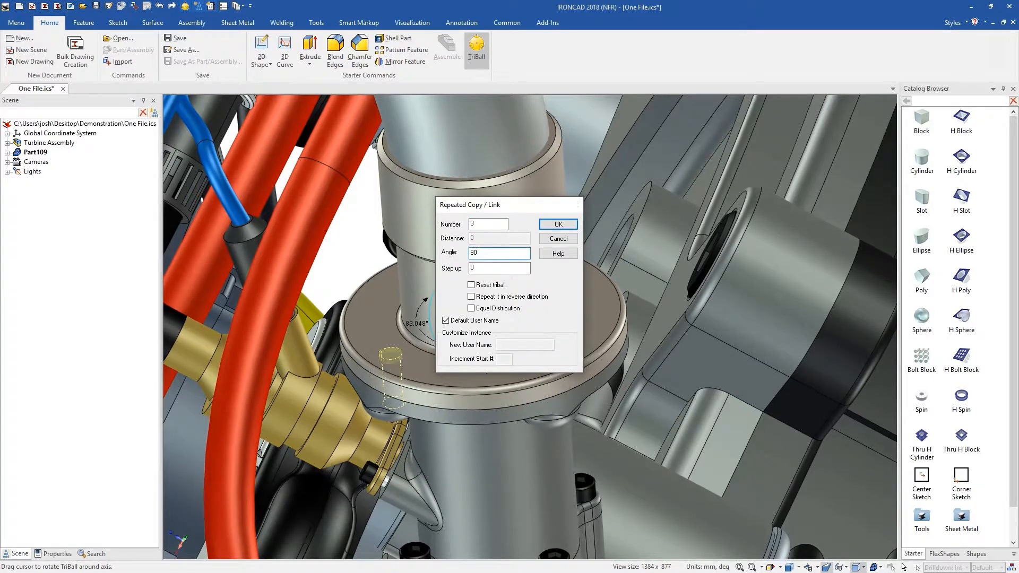
key(Return)
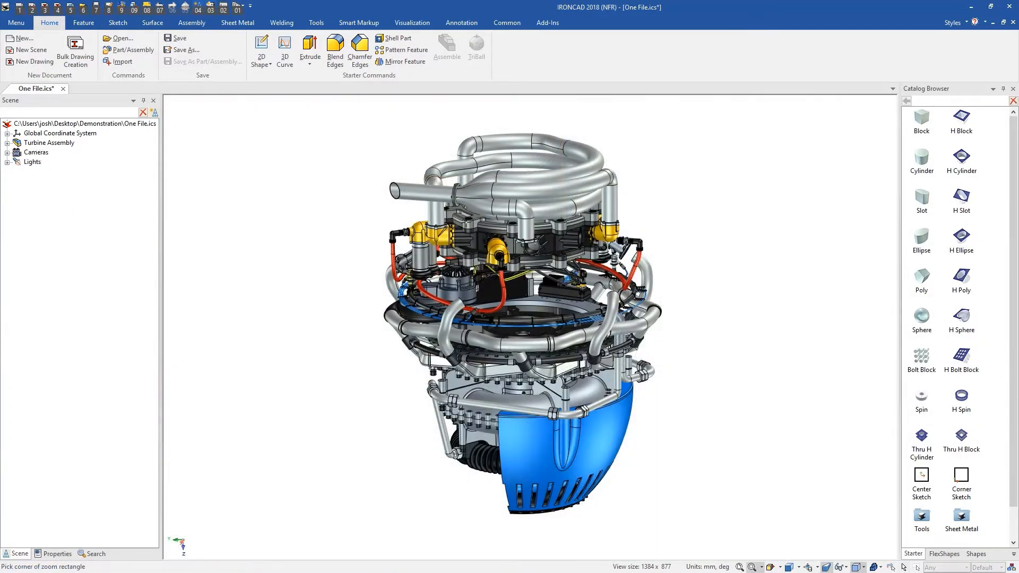
- Isolate the EMC box and the ring plate beneath it by hiding all unselected parts
drag(467, 319, 618, 348)
right_click(577, 350)
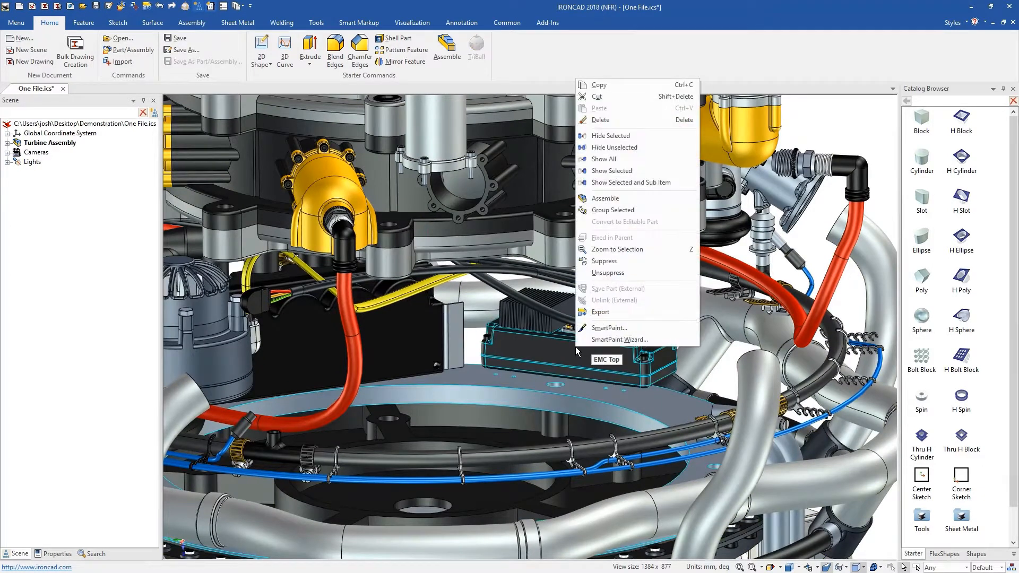
click(614, 147)
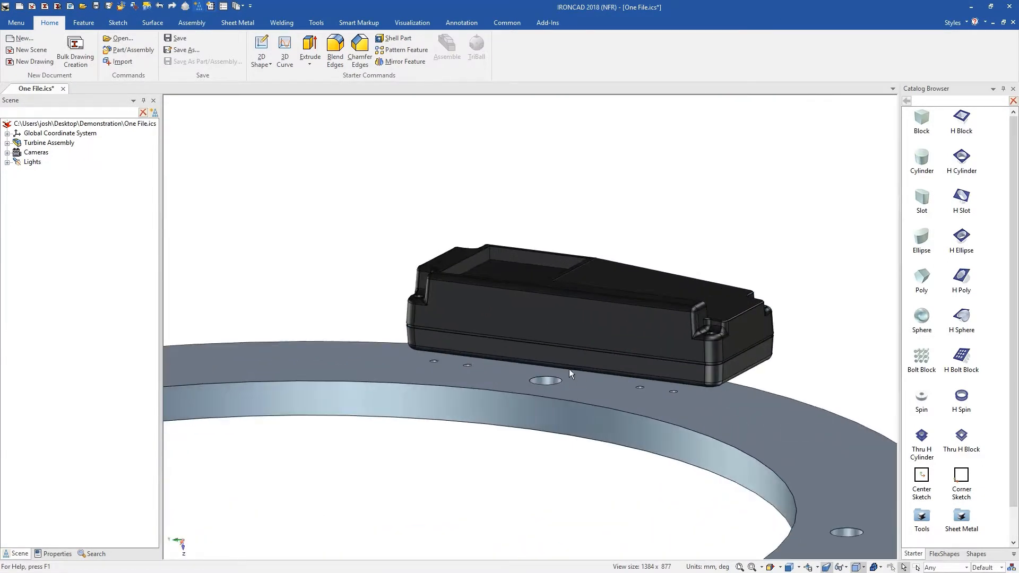
- Place a sheet metal stock part on the ring plate beside the EMC box and position it with the TriBall
middle_drag(569, 371, 573, 419)
double_click(961, 521)
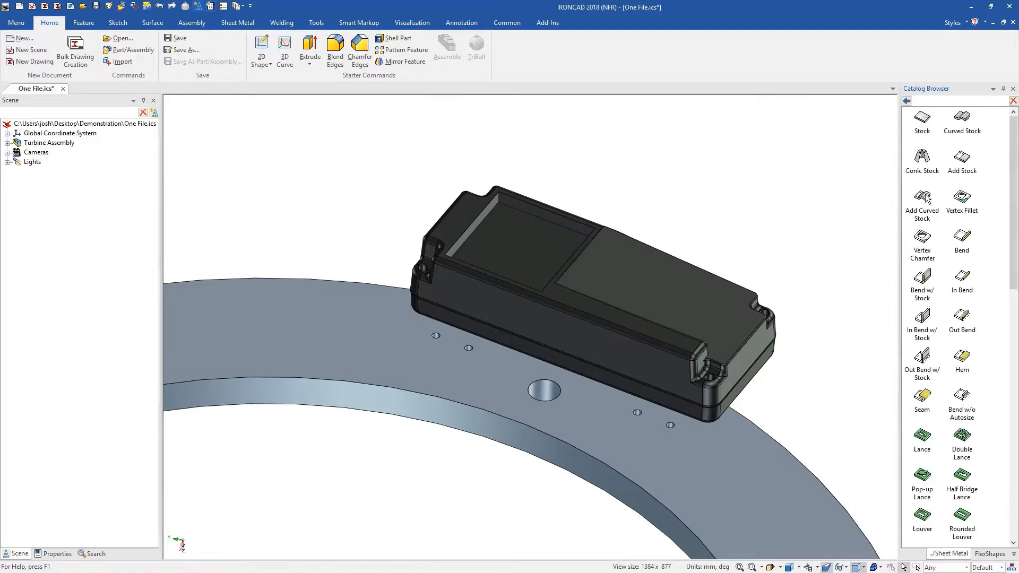
drag(923, 123, 535, 353)
key(F10)
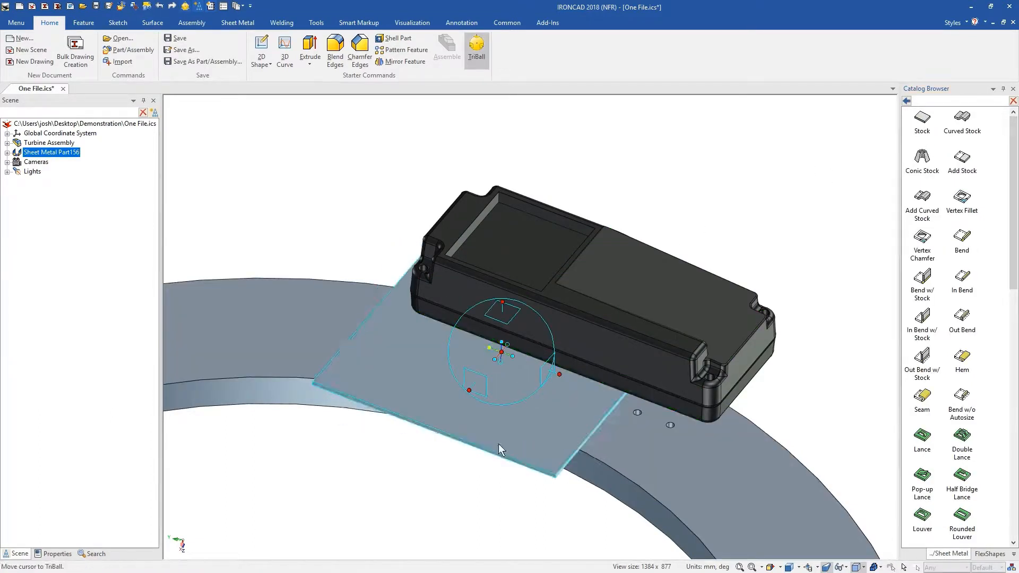
key(F10)
- Resize the sheet metal stock to a strip about 43 mm wide running along the full length of the box
click(474, 442)
drag(430, 436, 585, 386)
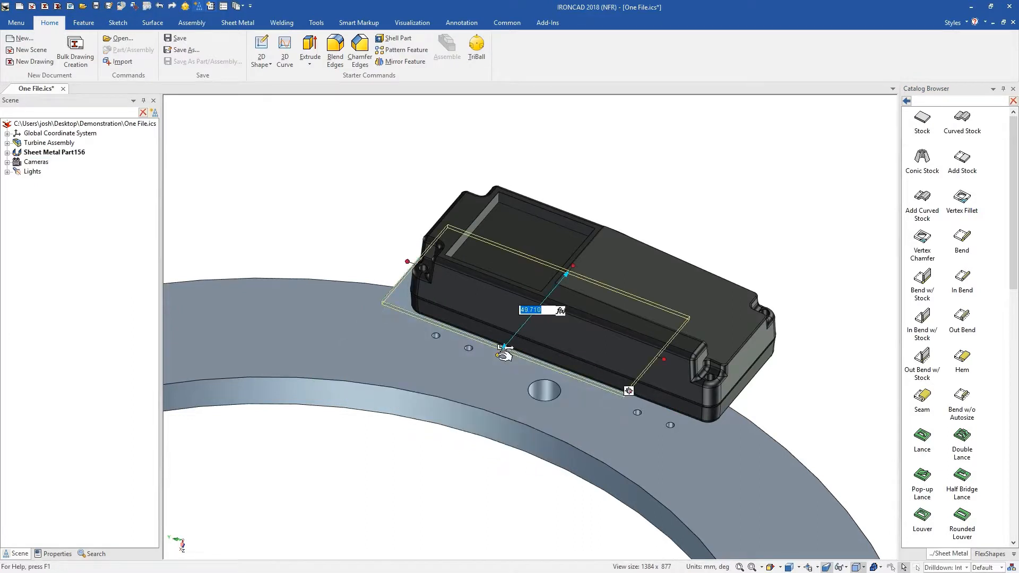
drag(502, 352, 559, 396)
drag(661, 367, 747, 403)
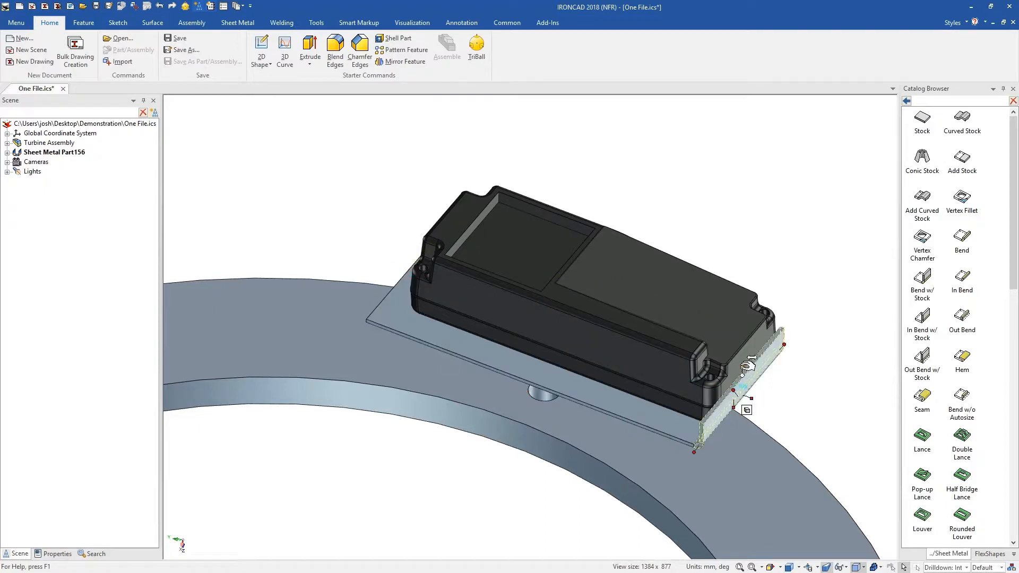
- Raise the bend flange at the strip's end alongside the box and set the strip's width to 40 mm
drag(745, 366, 749, 338)
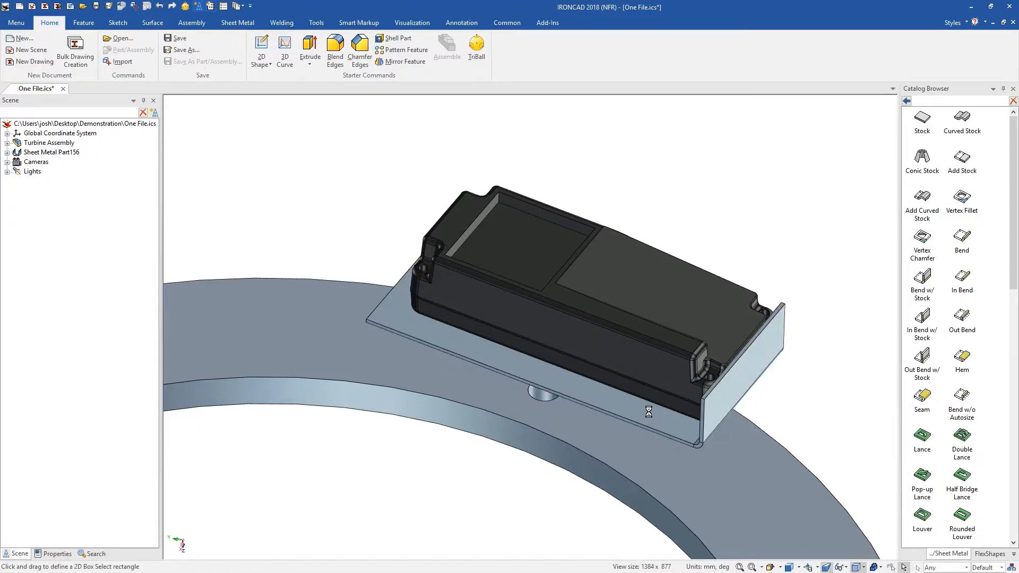
click(647, 412)
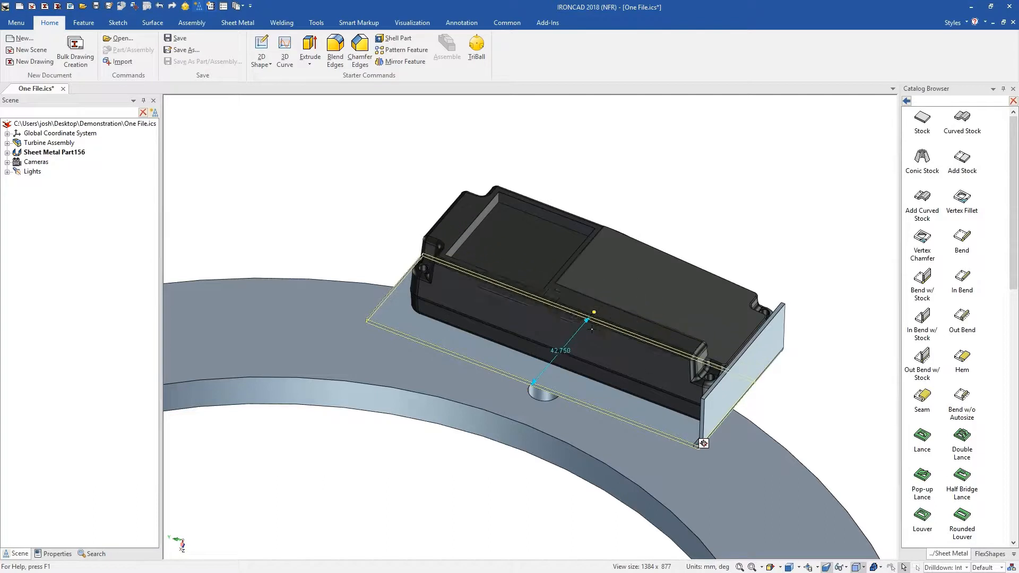
drag(592, 330, 591, 329)
text(40)
key(Return)
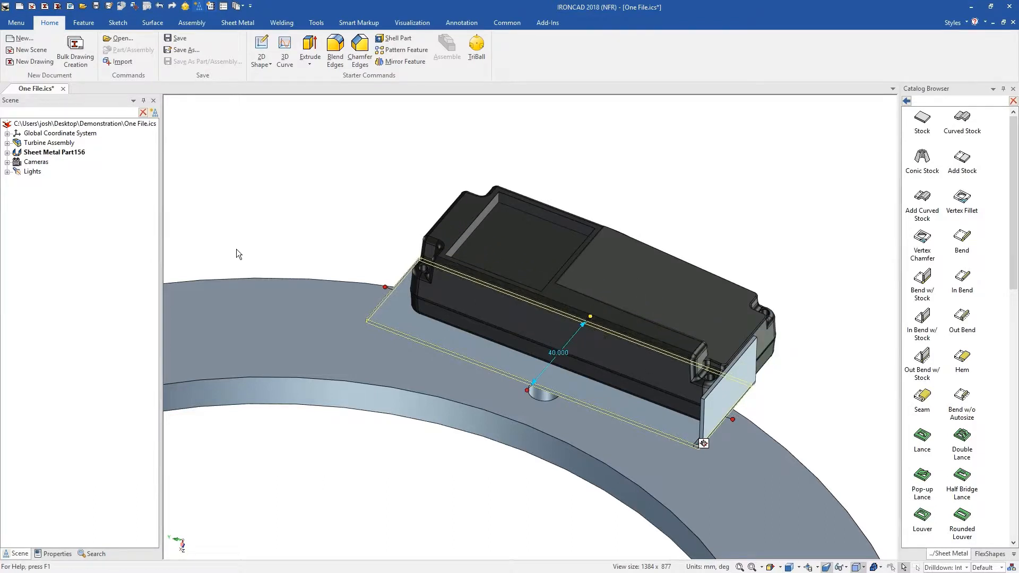
- Add a bend flange with stock on the strip's opposite end and extend it upward to the height of the box
scroll(237, 250, up, 4)
middle_drag(547, 355, 660, 366)
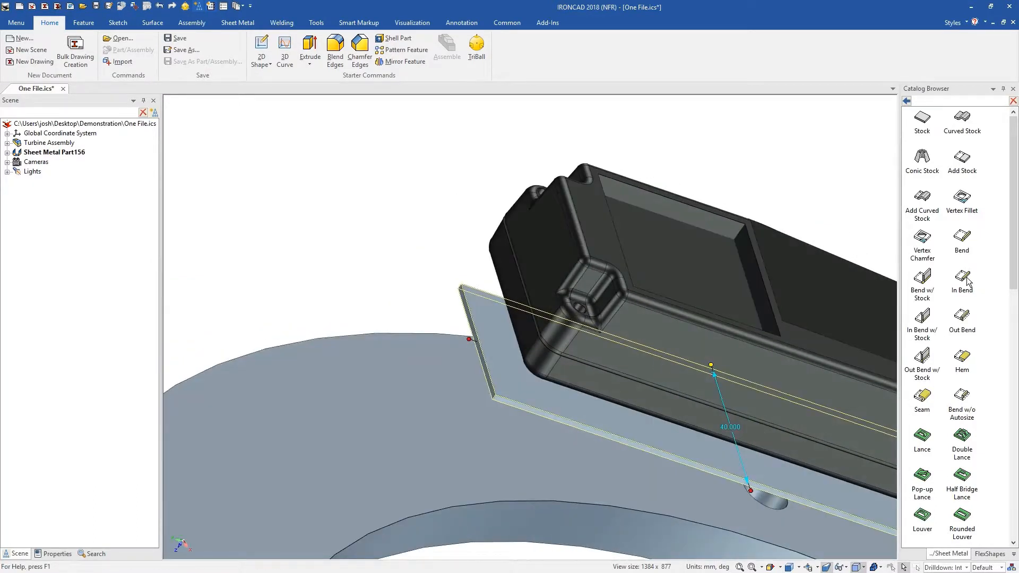
drag(609, 184, 475, 341)
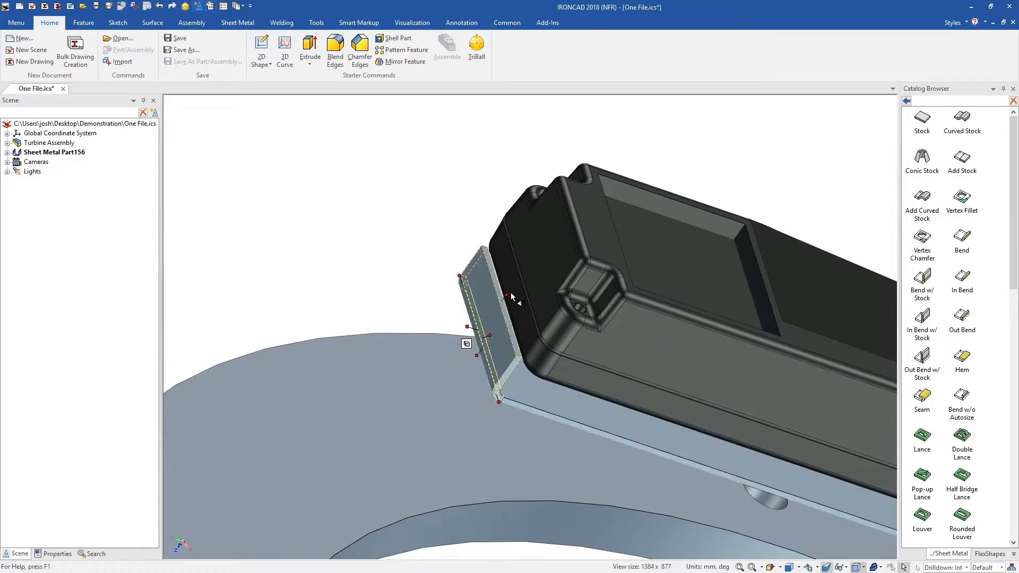
shift+drag(526, 266, 570, 232)
- Shorten the sheet metal strip so its second flange sits against the end face of the box
middle_drag(573, 244, 523, 310)
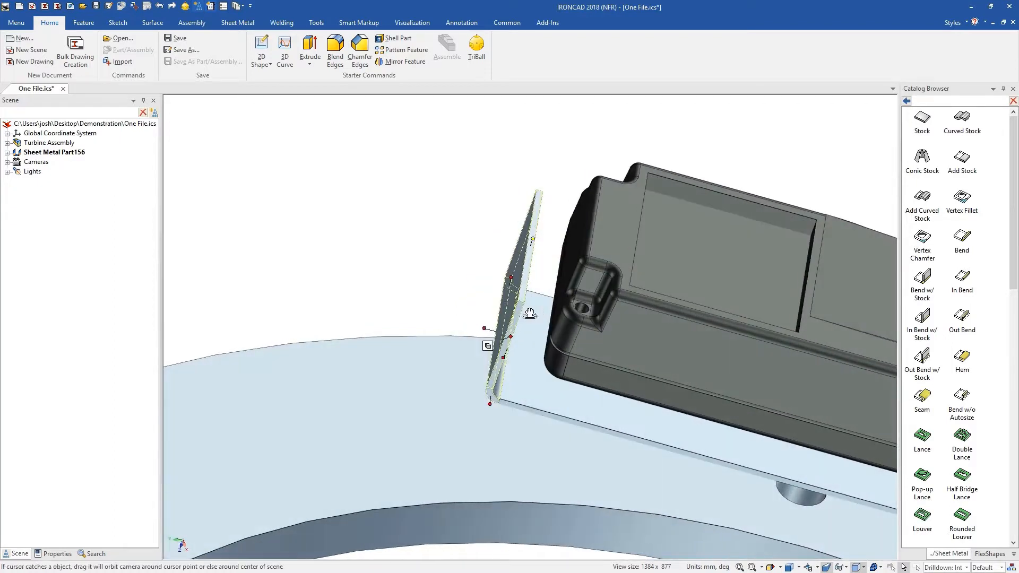
click(539, 342)
shift+drag(494, 339, 553, 301)
key(Escape)
scroll(744, 359, down, 5)
middle_drag(744, 359, 637, 319)
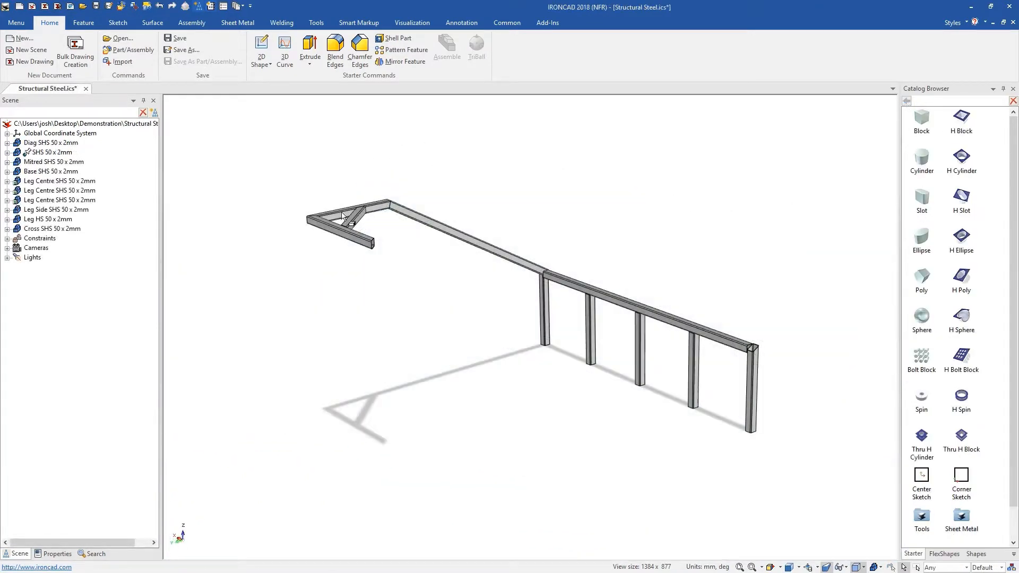
- Lengthen the frame's end SHS member to 1000 mm and extend the mitred member to 2050 mm, reaching the outermost leg
click(339, 213)
drag(224, 231, 224, 232)
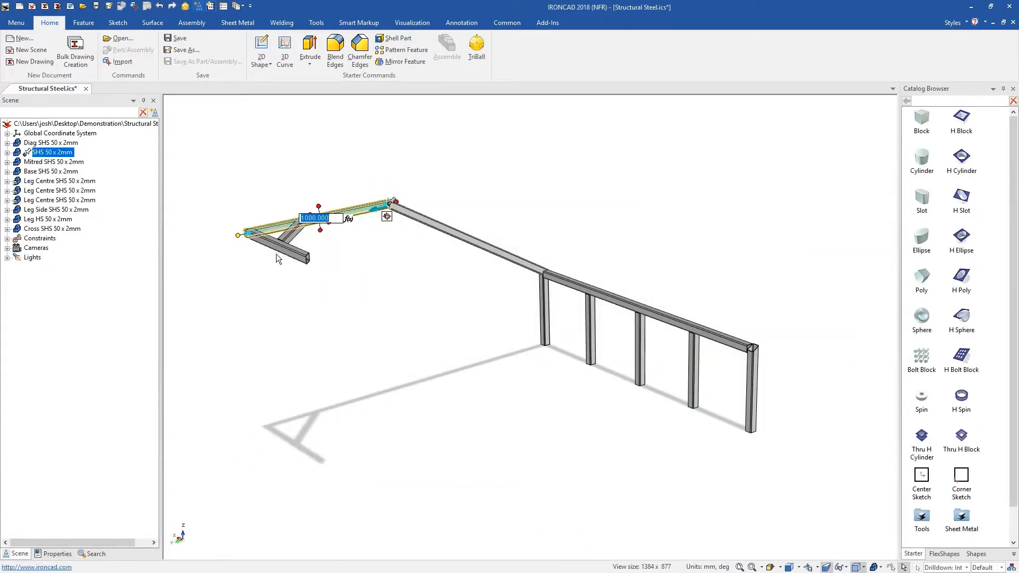
click(278, 253)
shift+drag(317, 261, 758, 368)
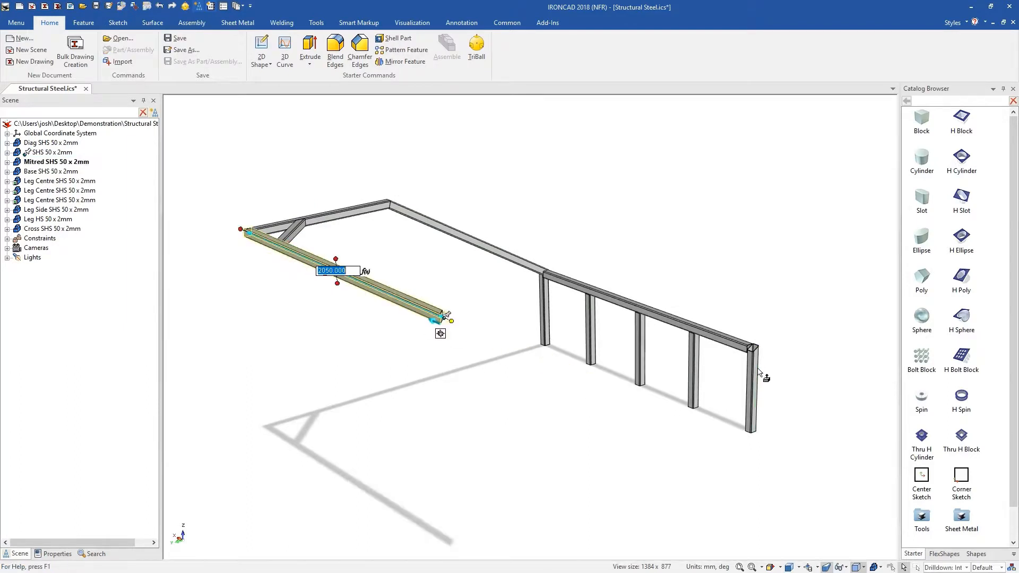
- Mirror copies of the diagonal, end SHS and cross-brace members to the opposite side of the frame with the TriBall
click(296, 237)
shift+click(357, 213)
shift+click(428, 221)
key(F10)
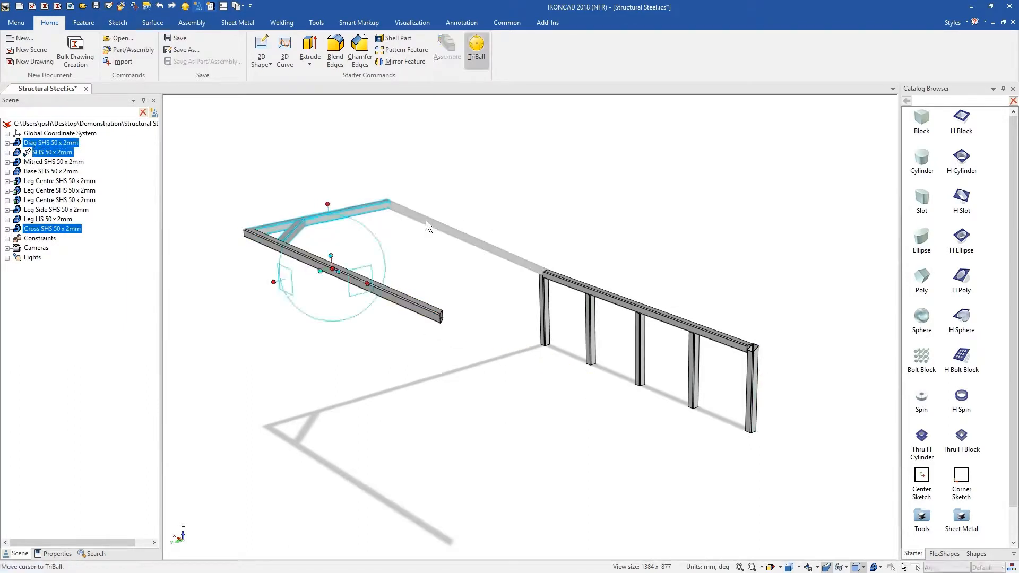
right_click(344, 272)
mouse_move(364, 421)
click(310, 434)
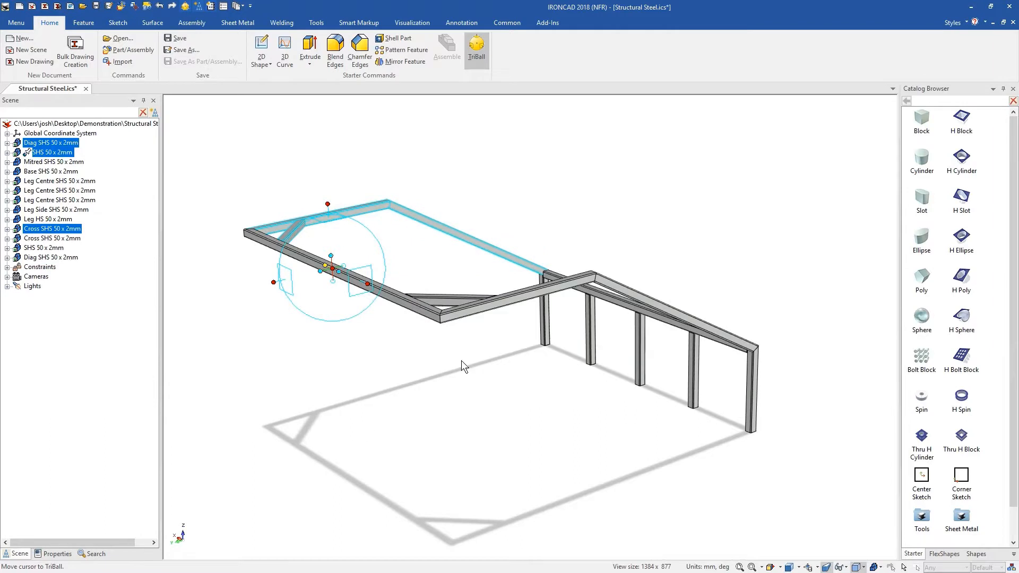
click(624, 238)
- Store the centre leg in the parts catalog and place a copy of it on the far diagonal member
click(642, 329)
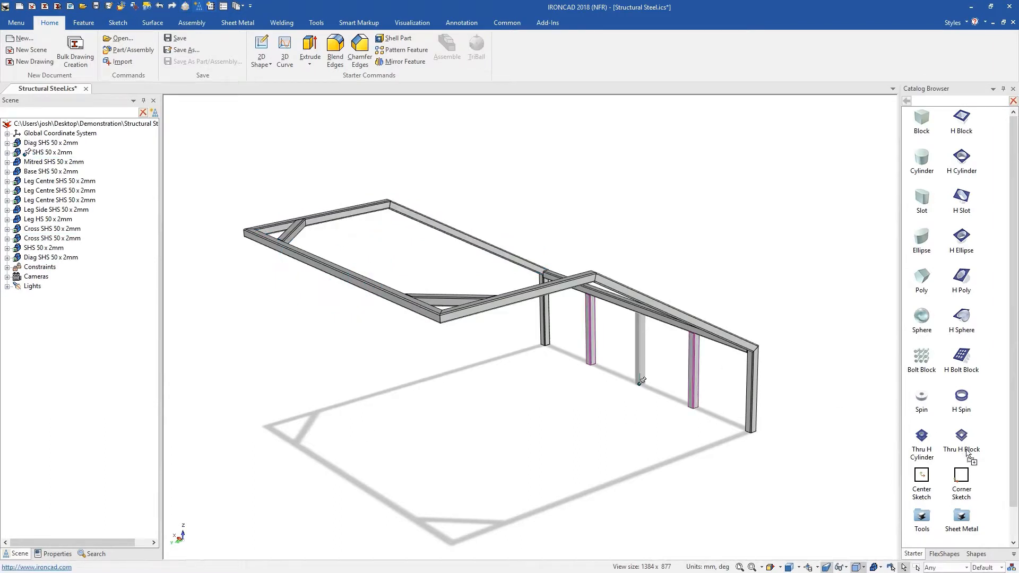
drag(967, 455, 973, 507)
scroll(480, 228, up, 5)
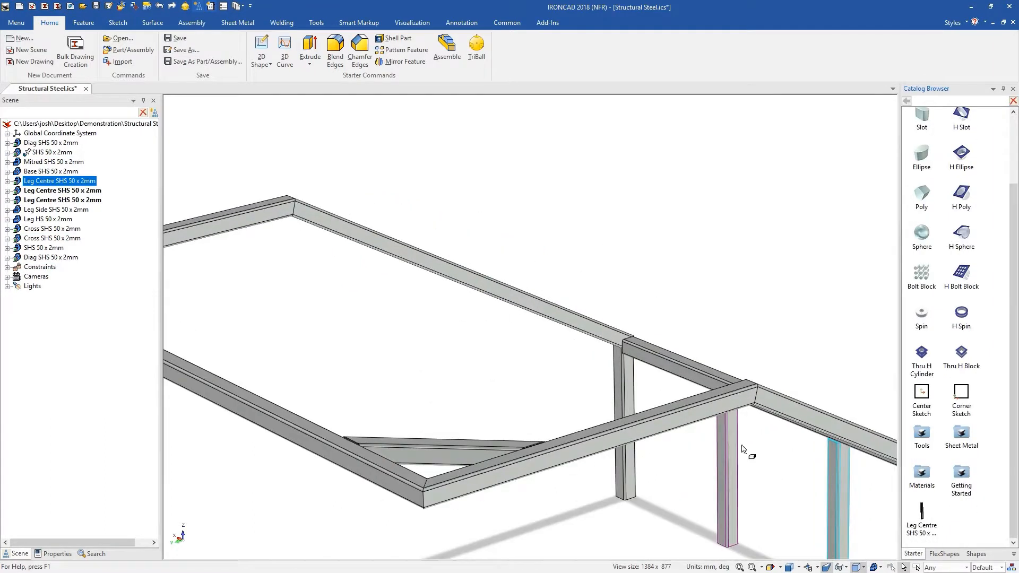
click(585, 324)
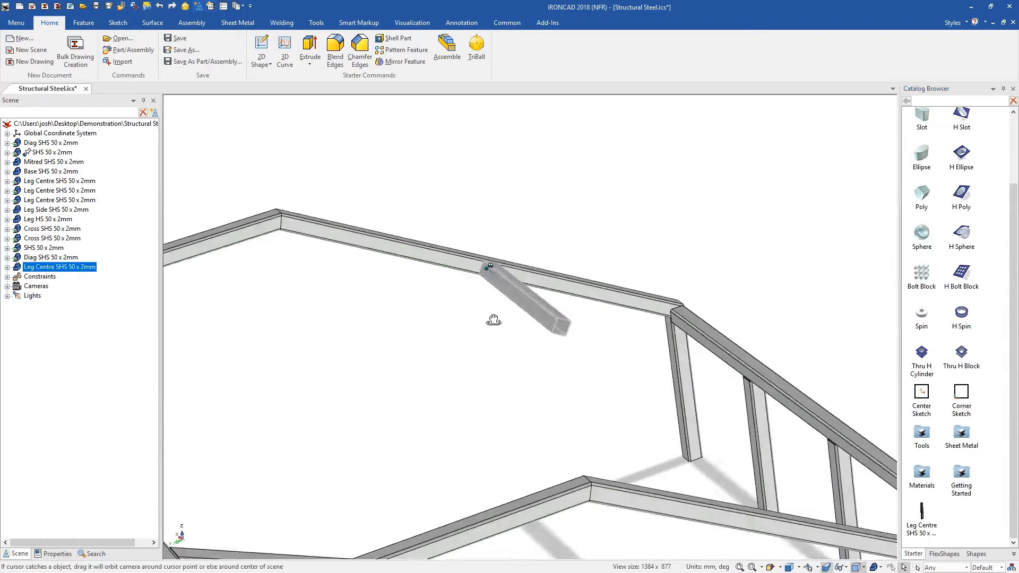
- Extend the newly placed member across the frame to meet the opposite diagonal member
right_drag(578, 334, 757, 410)
click(823, 455)
middle_drag(789, 468, 565, 272)
click(702, 391)
click(565, 272)
click(545, 229)
scroll(553, 257, down, 3)
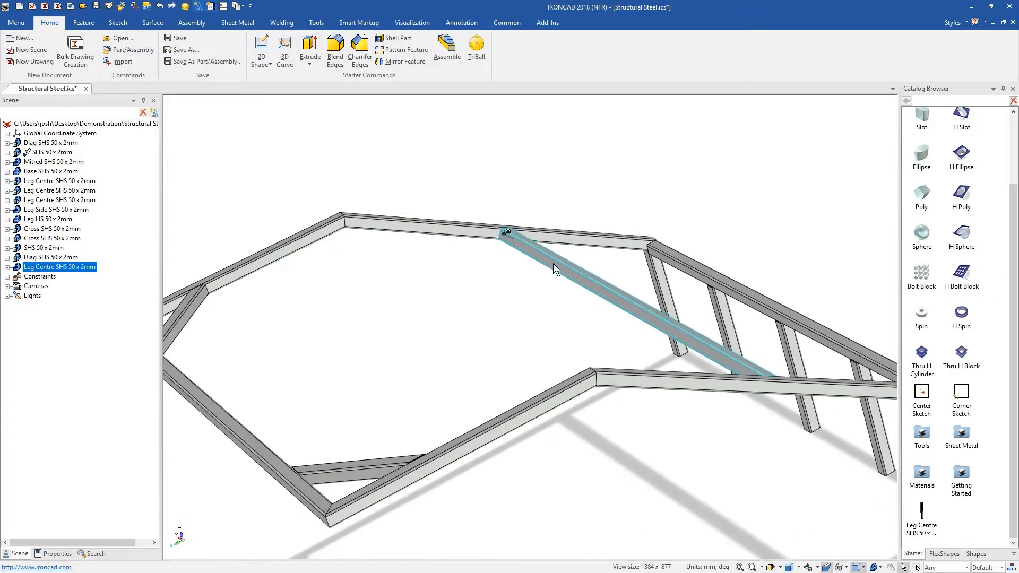
- Create linked copies of the new cross member on either side of it, spaced 402.587 mm along the diagonal members
key(F10)
right_drag(450, 230, 532, 237)
click(488, 260)
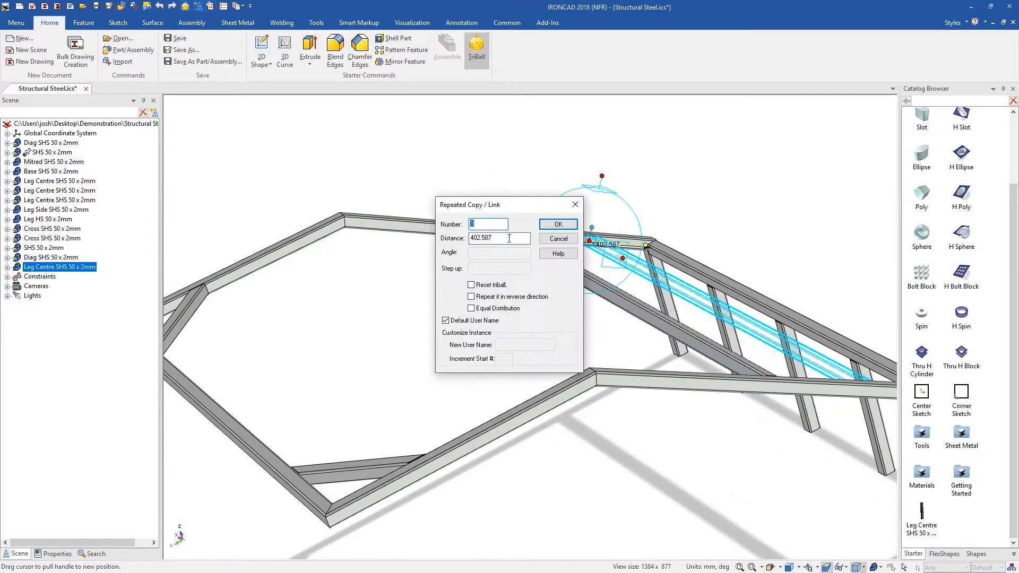
key(Return)
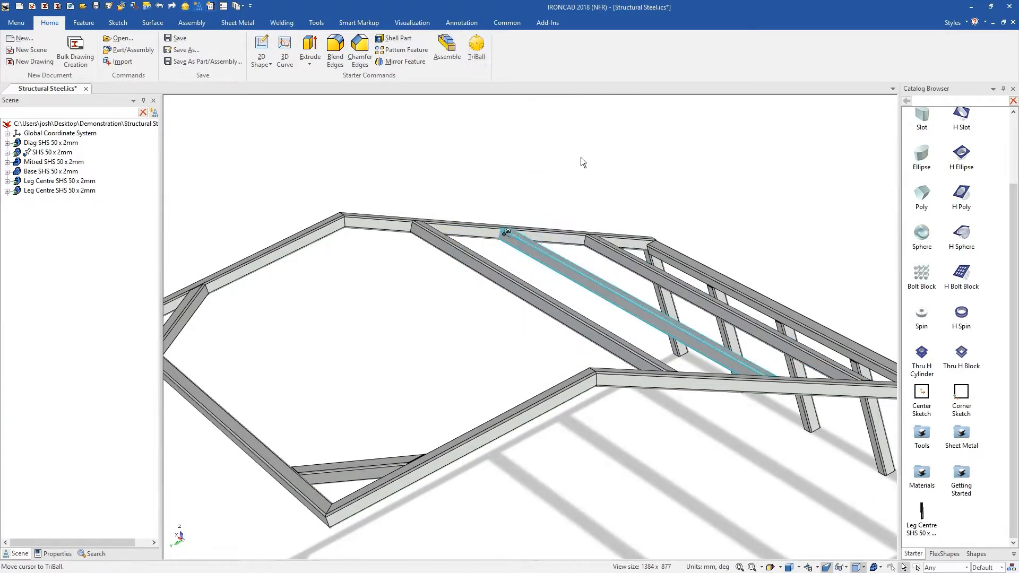
- Rename the three new cross members to Centre SHS 50 x 2mm
click(37, 267)
key(BackSpace)
click(44, 352)
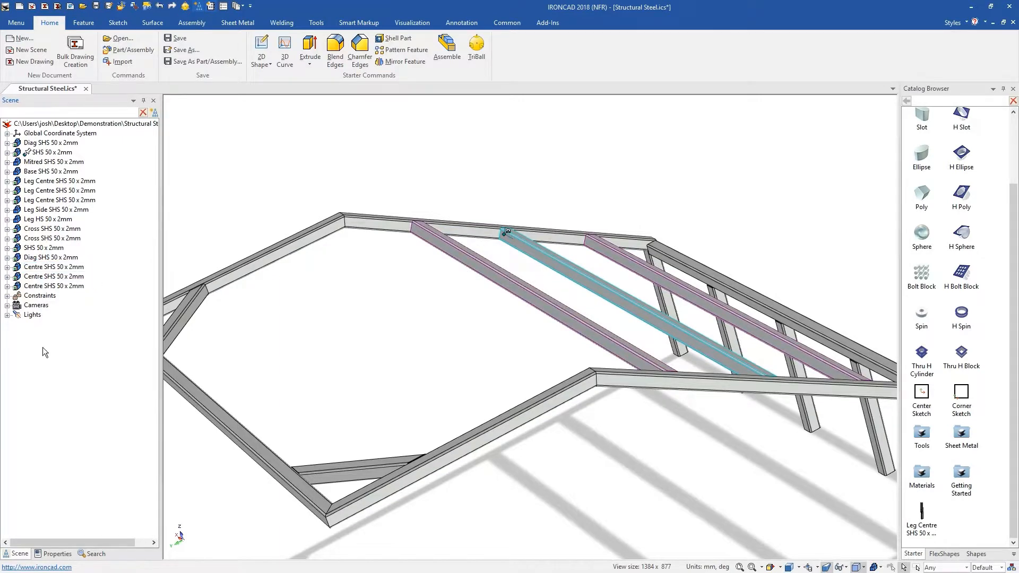
- Select all the steel members of the frame and group them into one assembly
scroll(572, 307, down, 4)
middle_drag(541, 346, 455, 340)
drag(312, 141, 811, 524)
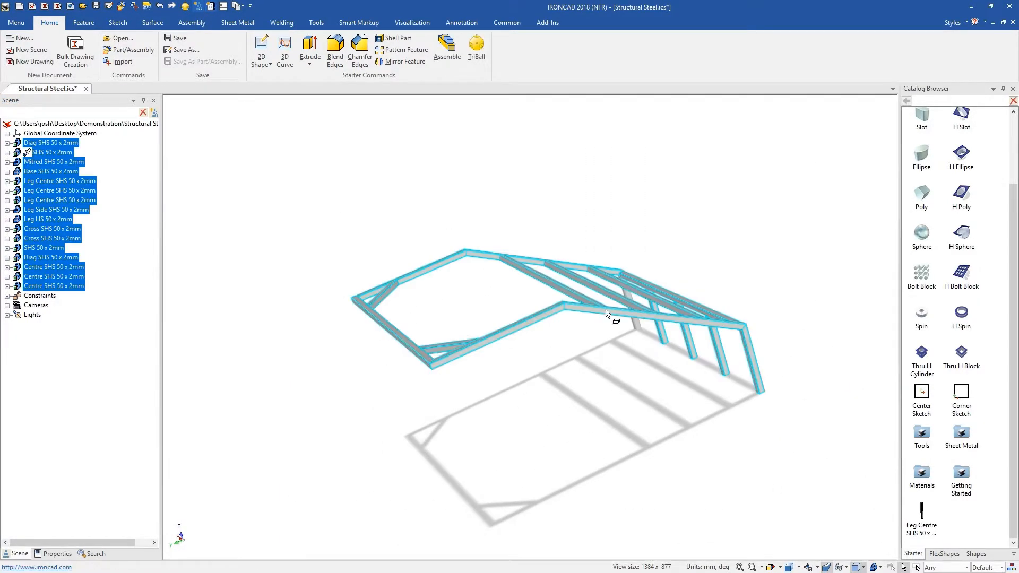
right_click(606, 310)
click(686, 161)
- Detach the TriBall, offset it about 205 mm beyond the frame's mitred end, and mirror the assembly there as a linked copy
key(F10)
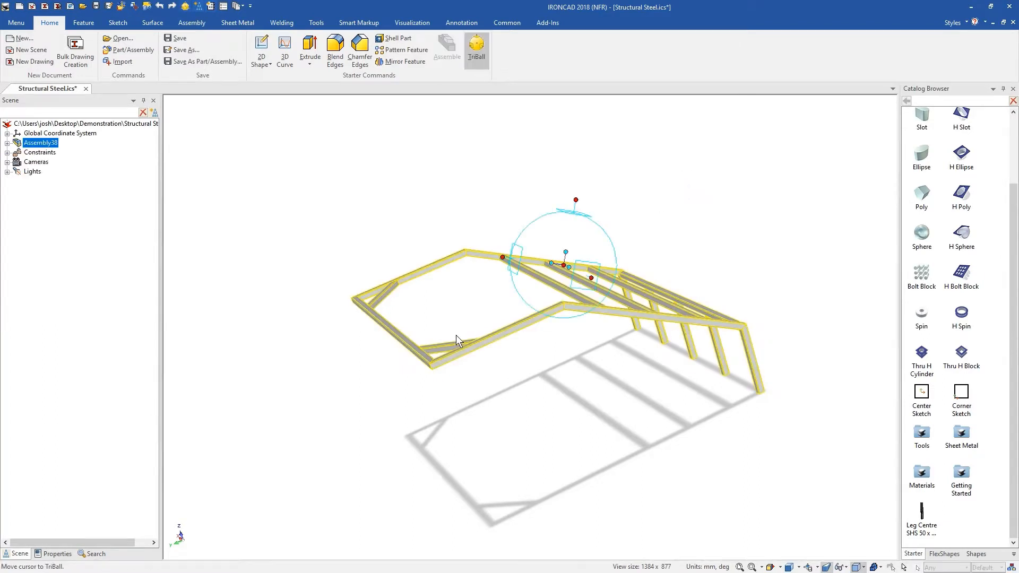
key(space)
drag(565, 266, 472, 345)
drag(460, 344, 374, 351)
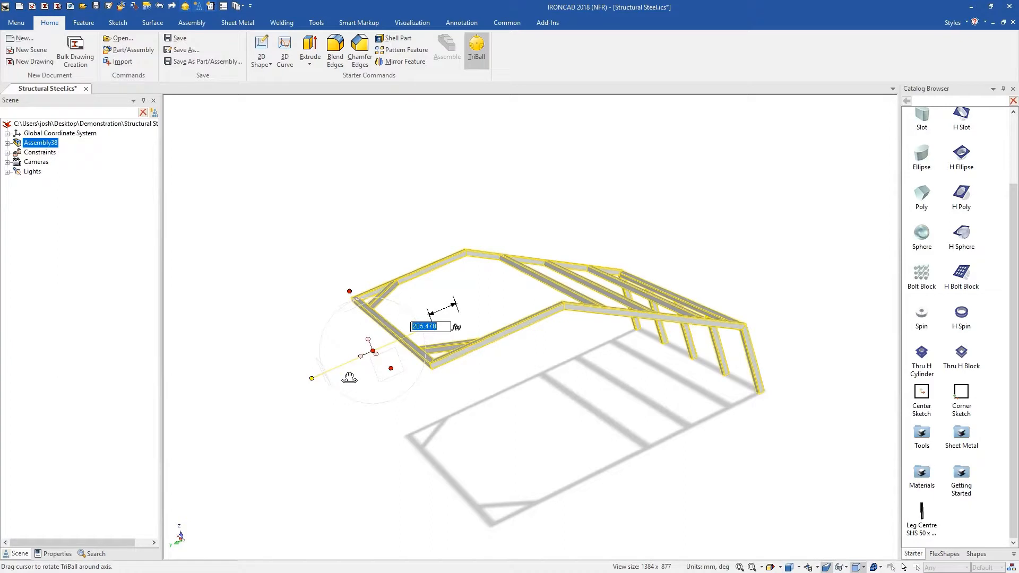
right_click(360, 356)
click(409, 507)
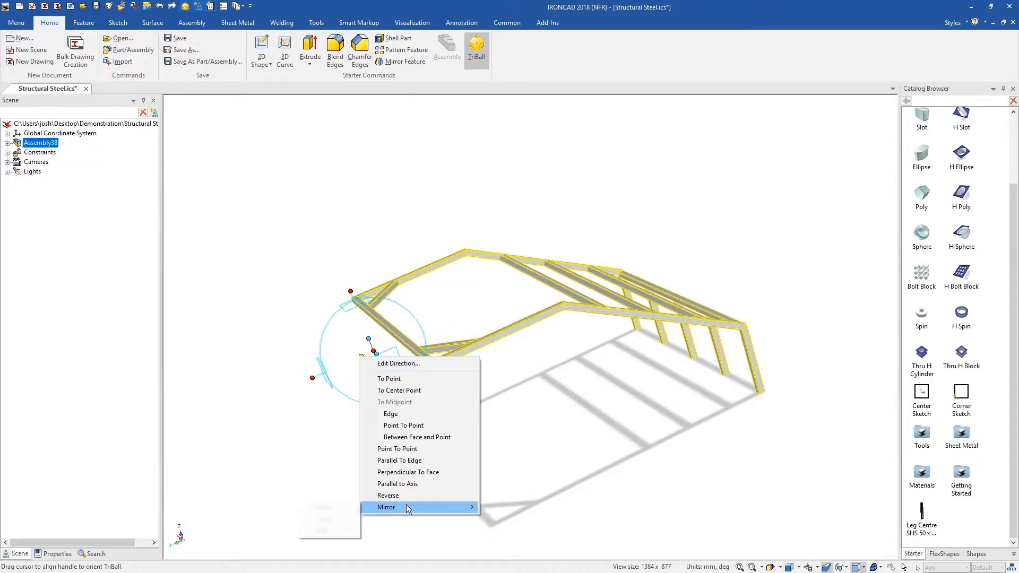
click(330, 530)
key(F10)
middle_drag(336, 457, 565, 364)
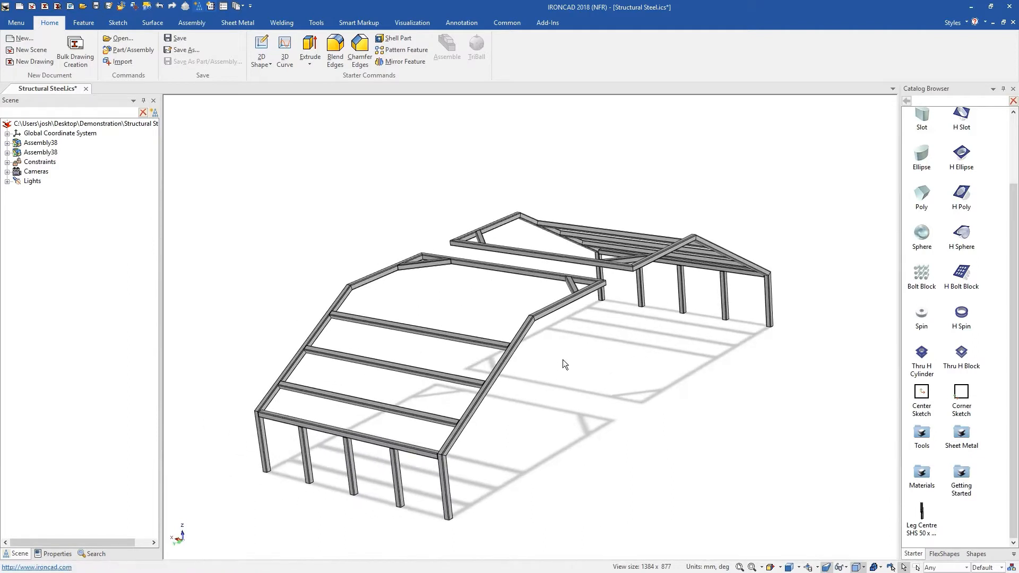
- Set up a bulk drawing for the scene with added sheets for the Cross, Leg Centre and Leg Side SHS 50 x 2mm parts
click(76, 52)
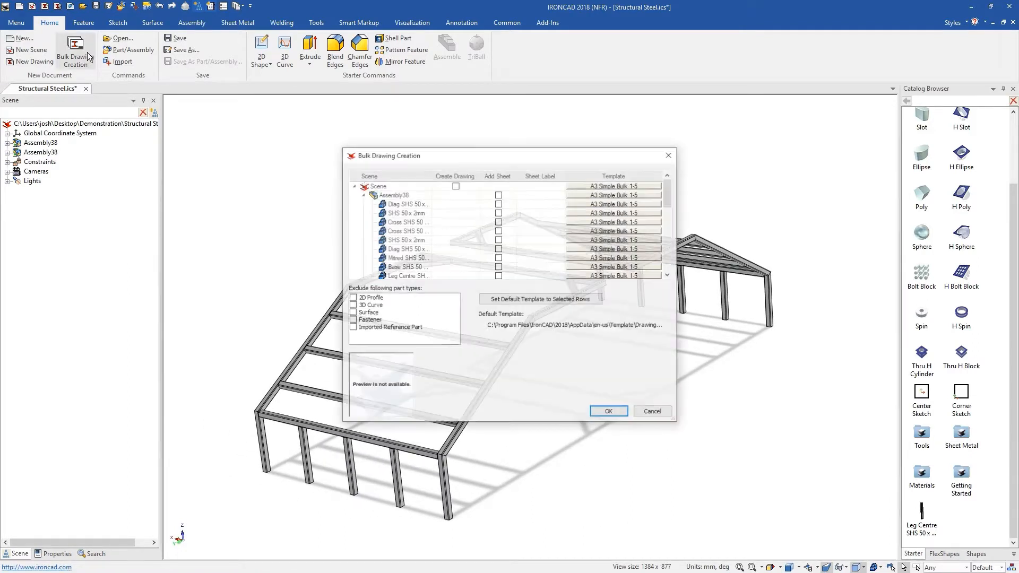
click(455, 185)
click(499, 221)
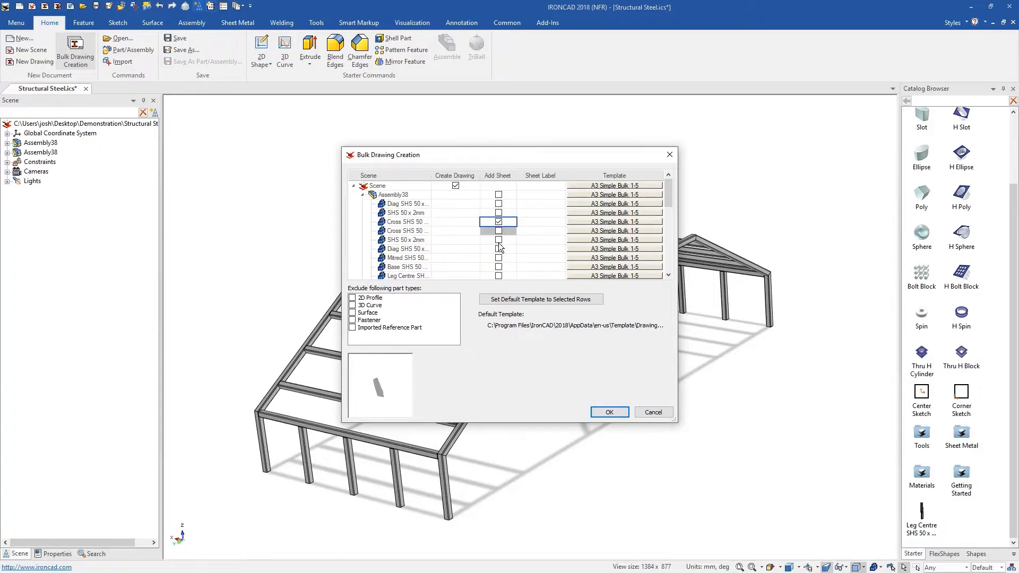
click(499, 276)
scroll(499, 265, down, 2)
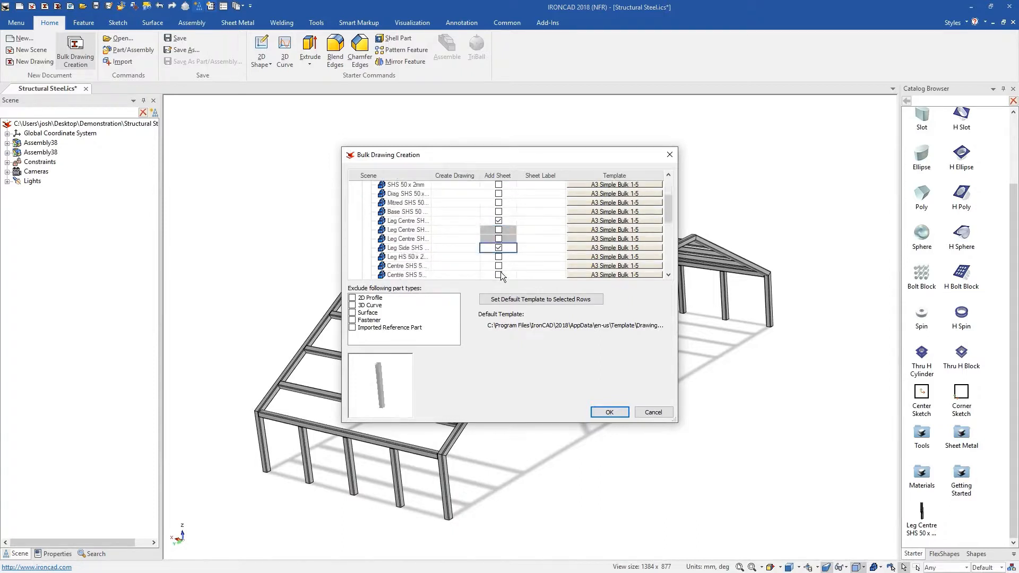
- Assign the Cut List with ISO template to the scene, generate the bulk drawing and open Sheet1
scroll(587, 197, up, 2)
click(588, 194)
click(505, 197)
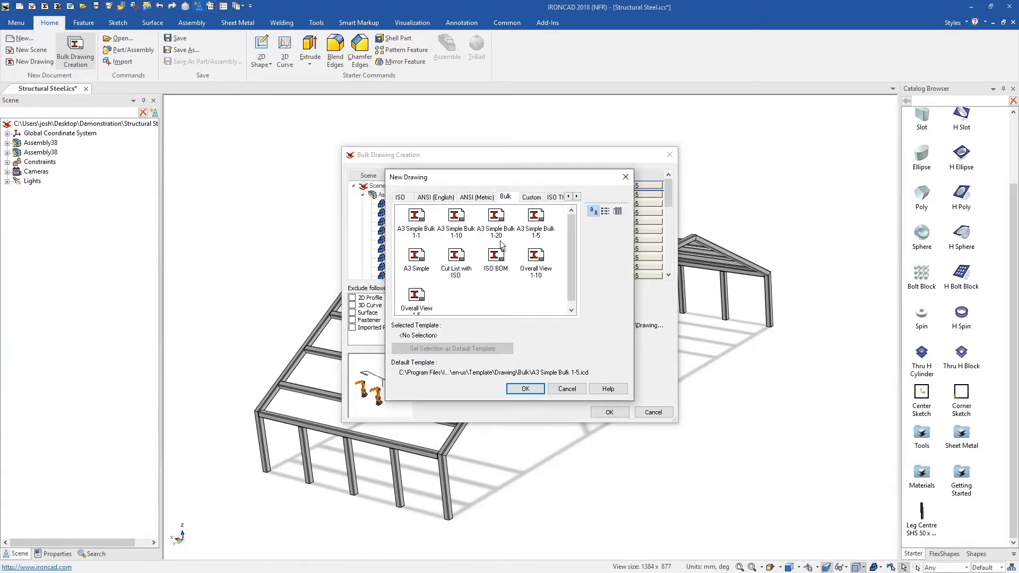
click(457, 257)
click(525, 388)
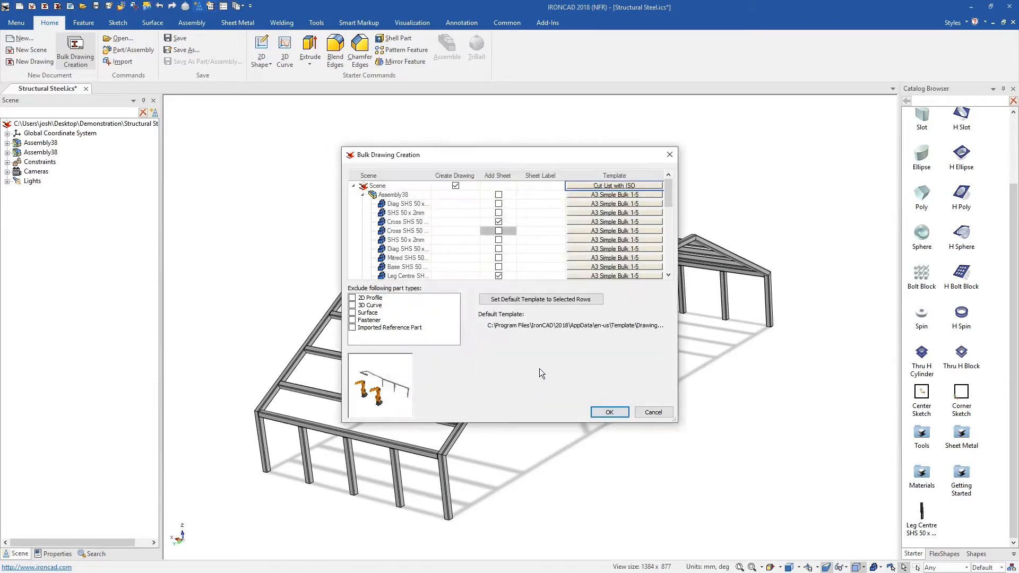
click(609, 412)
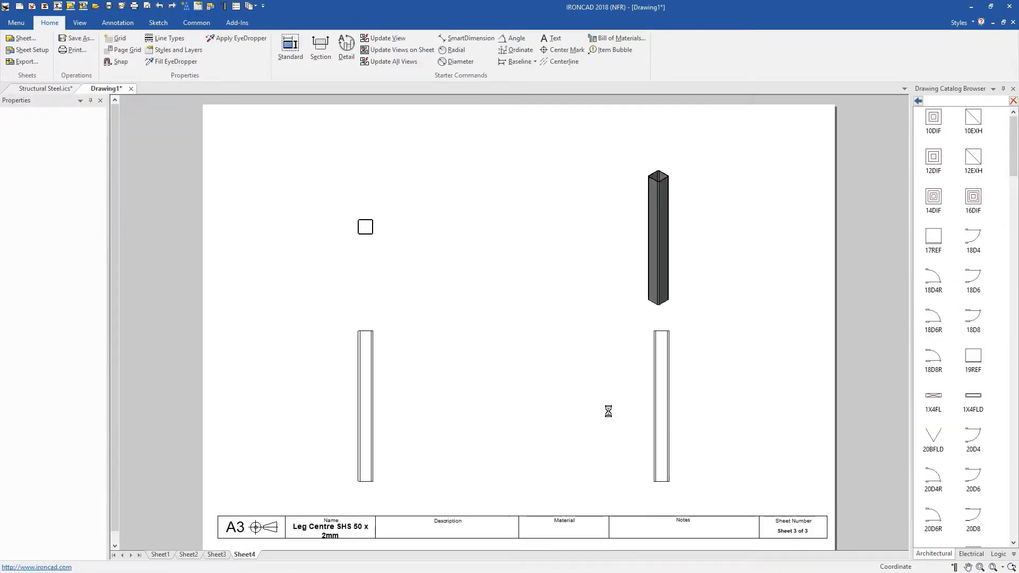
click(590, 256)
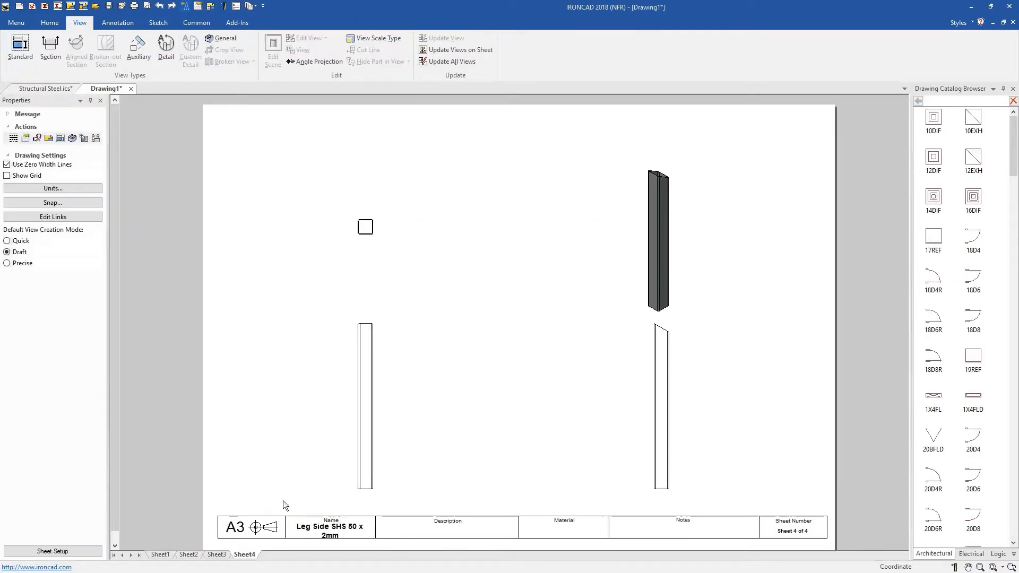
click(166, 556)
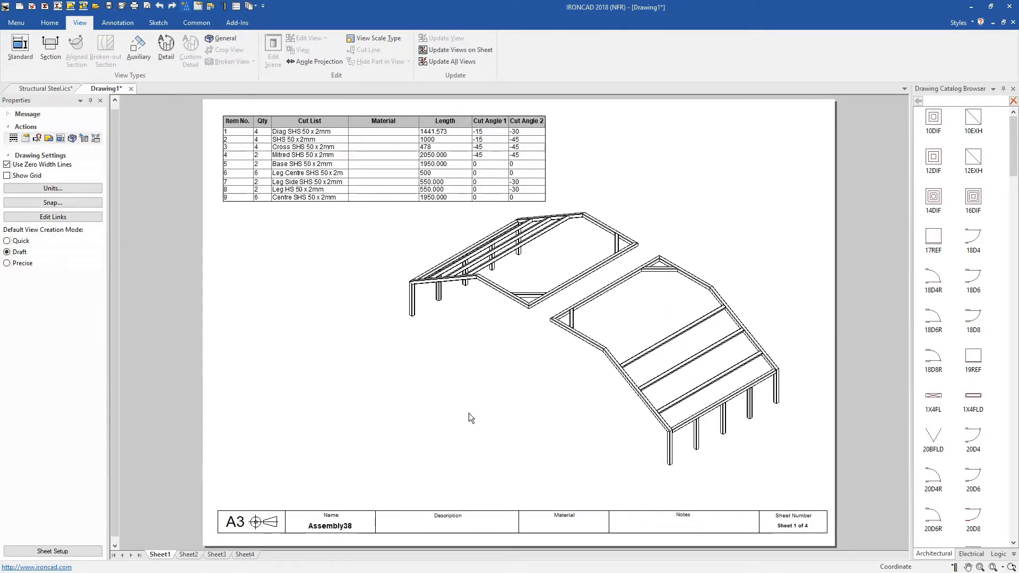
- Delete both Cross SHS 50 x 2mm braces from the mirrored assembly in the Structural Steel scene and update Drawing1's view and cut list
click(52, 89)
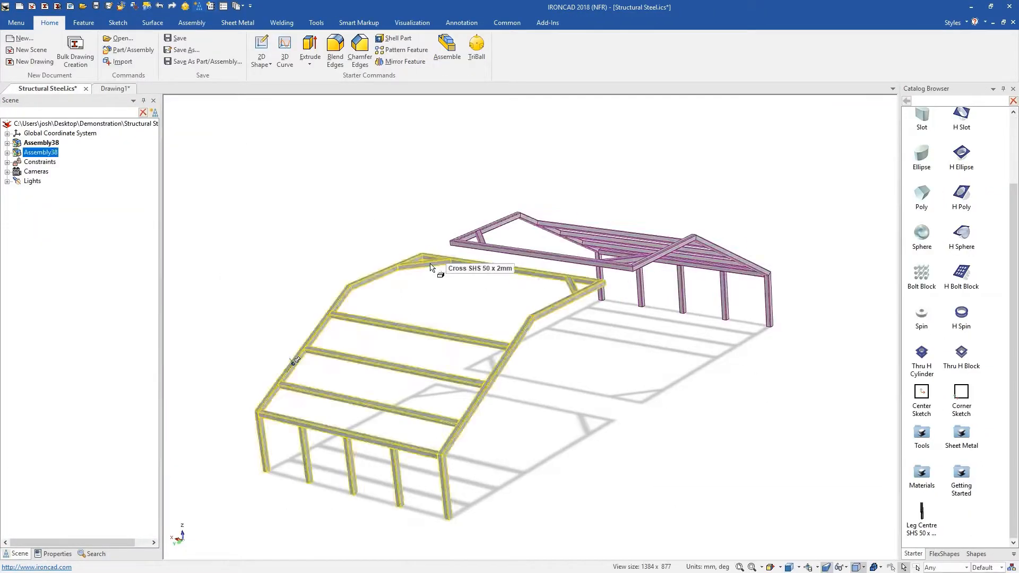
shift+click(571, 286)
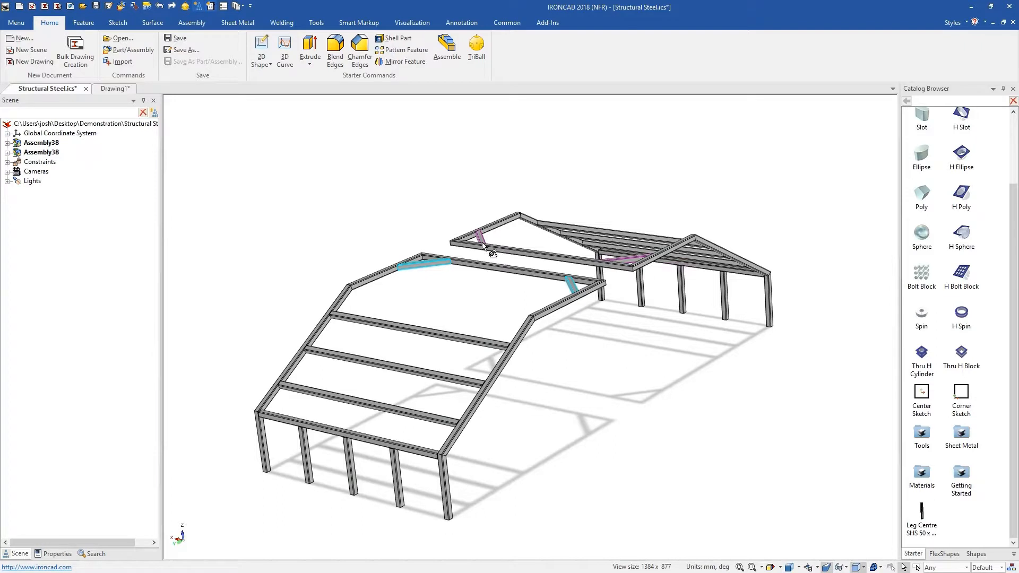
key(Delete)
click(518, 330)
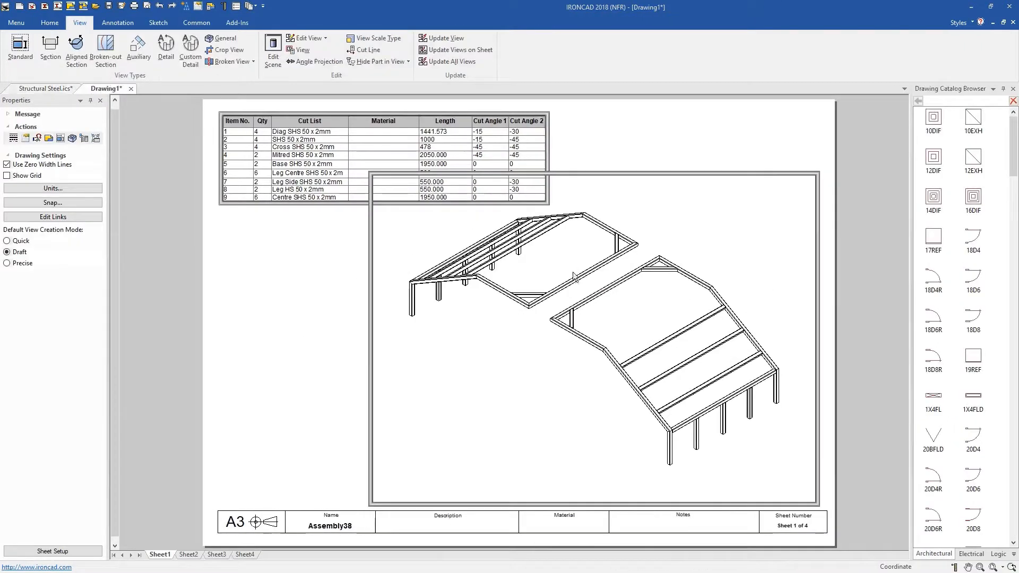
click(581, 254)
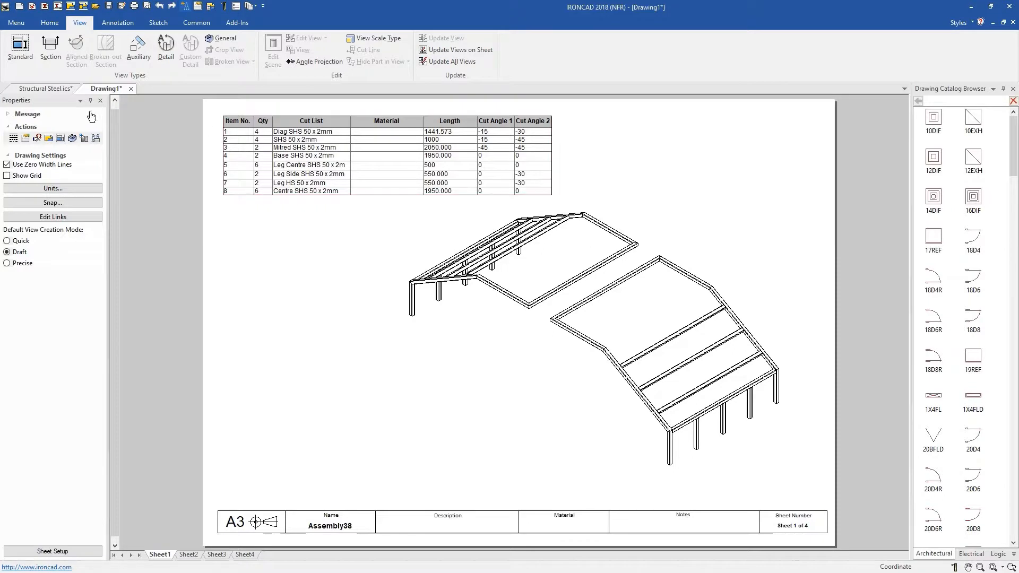
- Open the Redback Spyder Chassis scene to examine the installed rear shock assemblies
click(47, 89)
scroll(958, 327, up, 2)
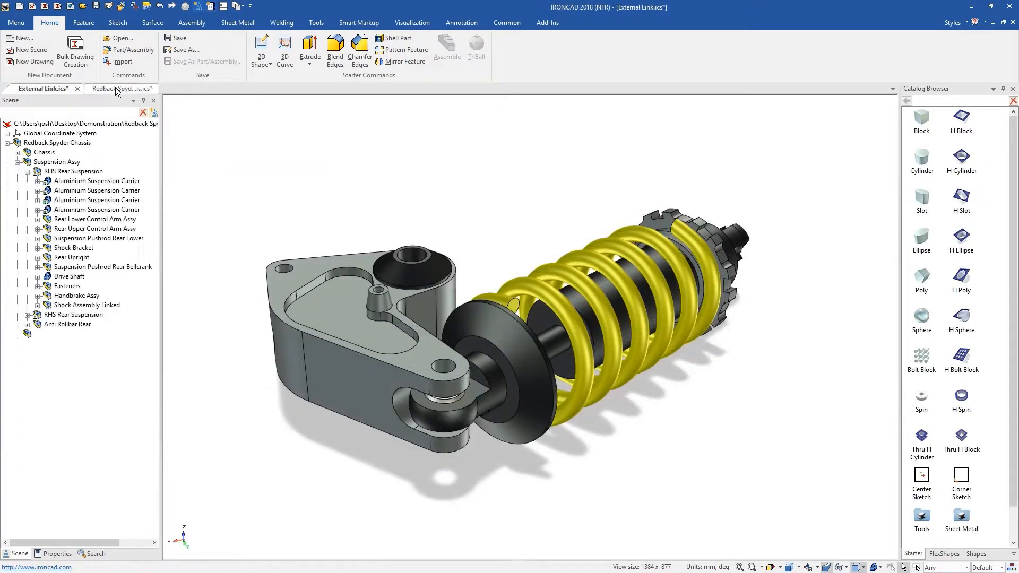
click(117, 90)
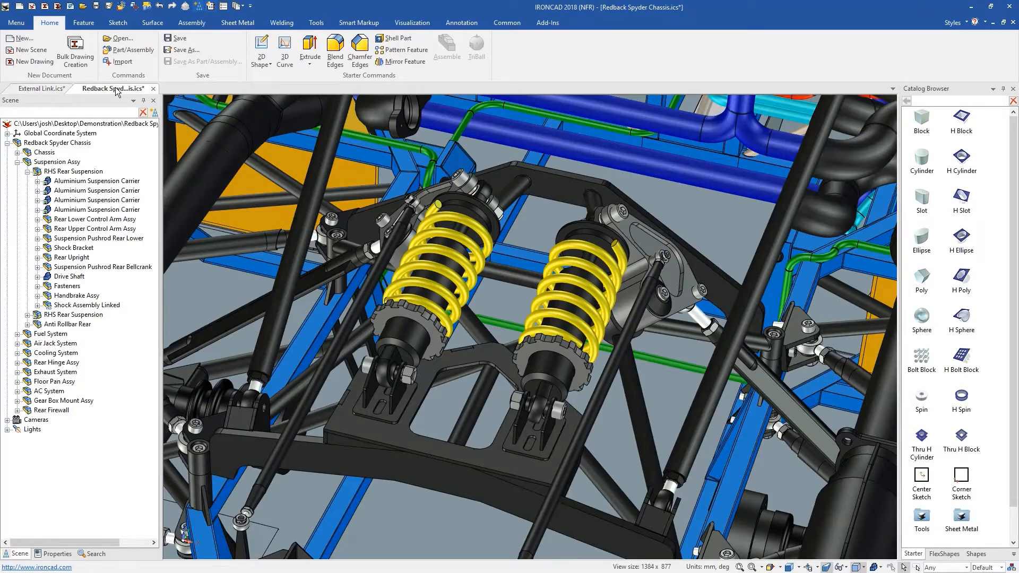
- In the External Link scene, apply Color Light Blue to the spring and Colour Black to the toothed collar, and reopen Redback Spyder Chassis
click(37, 89)
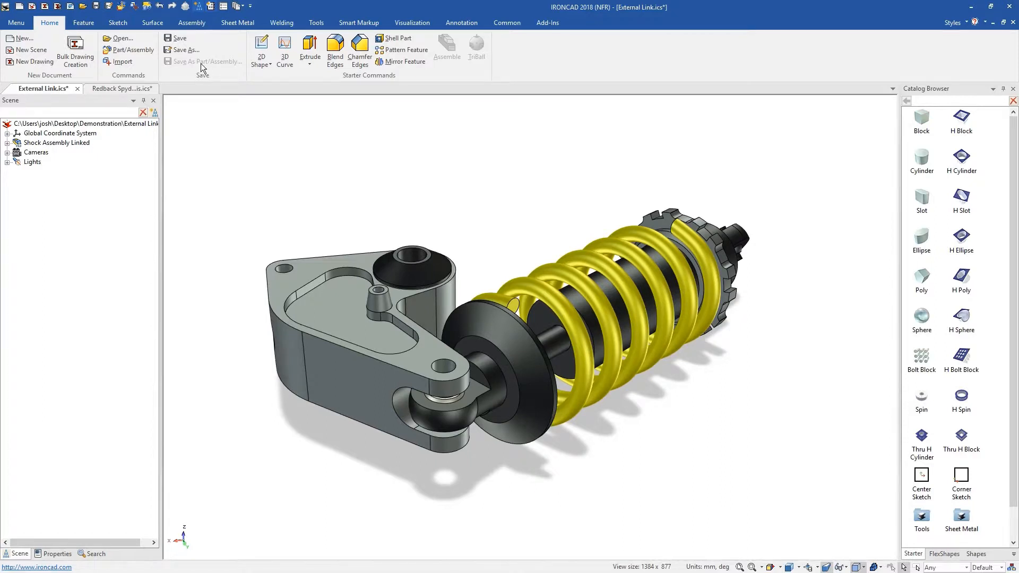
scroll(935, 505, down, 1)
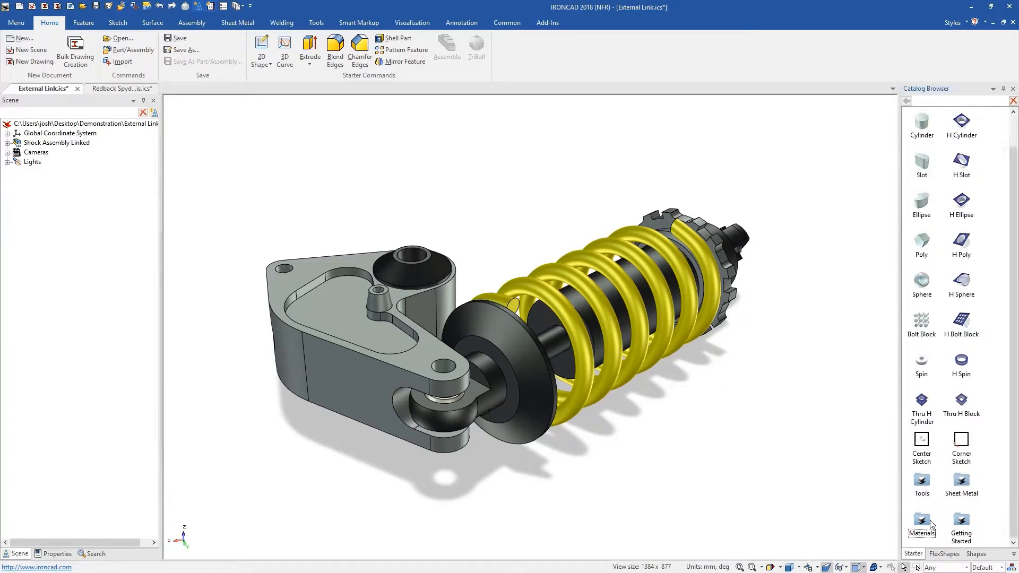
double_click(921, 528)
drag(925, 479, 663, 345)
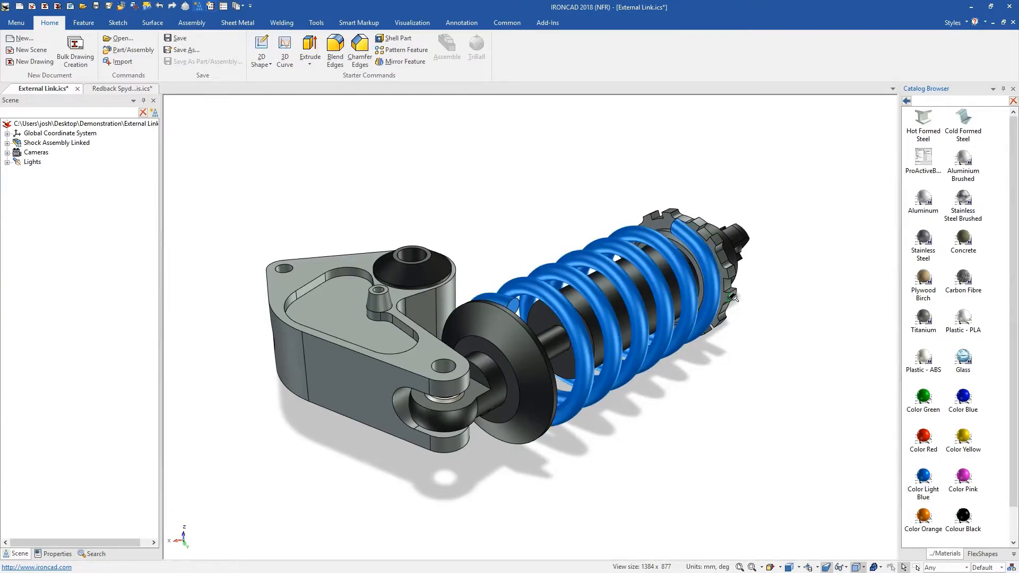
drag(732, 298, 730, 301)
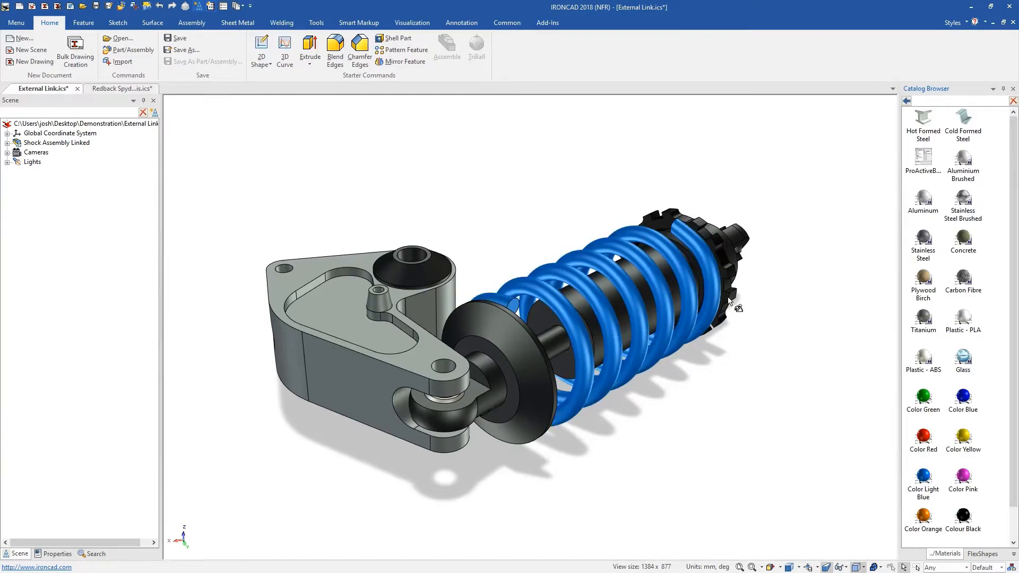
click(123, 88)
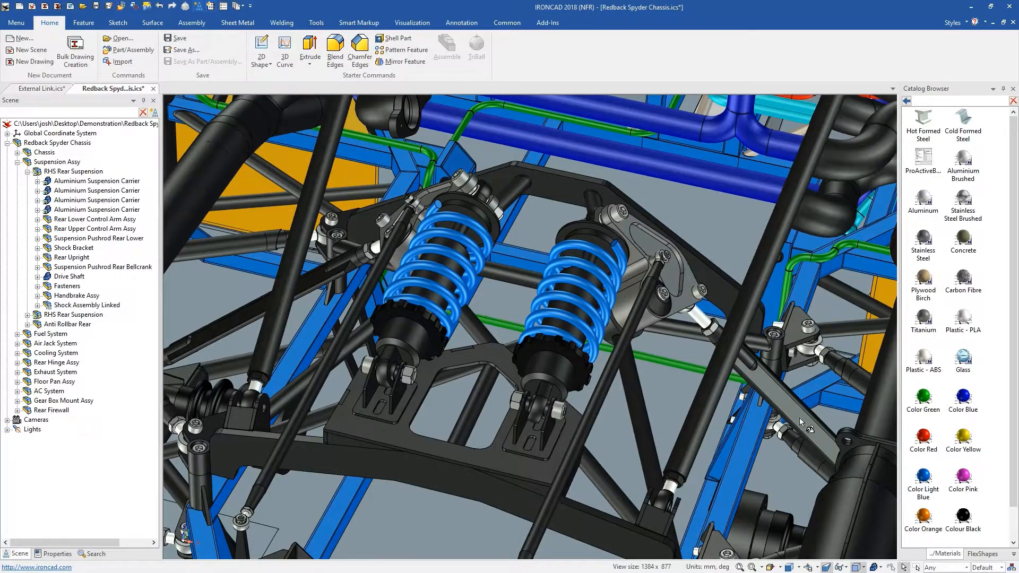
- Apply Color Light Blue to the rear shock's rocker bracket in the chassis and switch to the External Link scene
drag(928, 482, 675, 288)
click(674, 282)
click(673, 281)
click(673, 281)
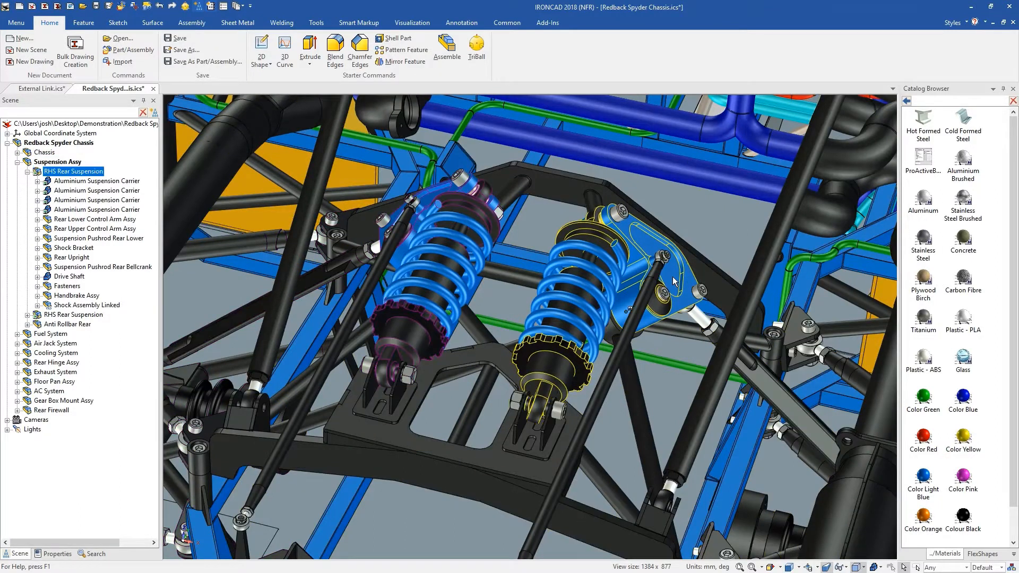
click(673, 281)
click(673, 281)
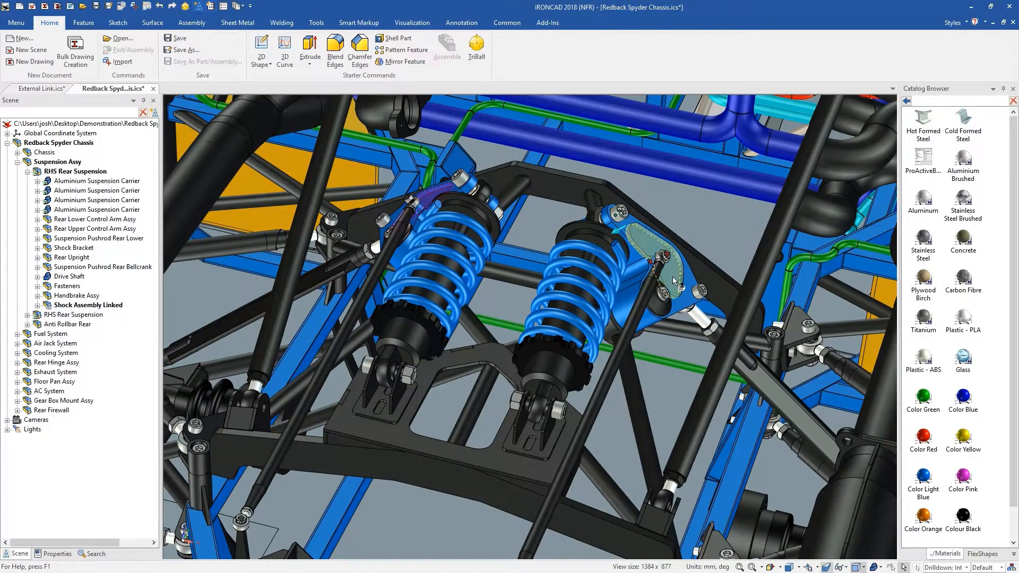
key(Delete)
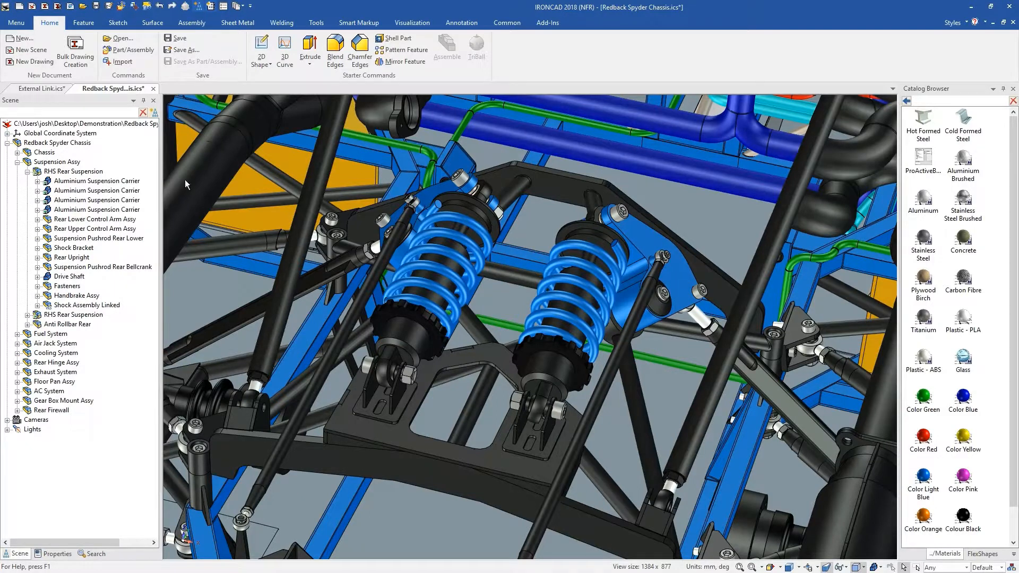
click(53, 90)
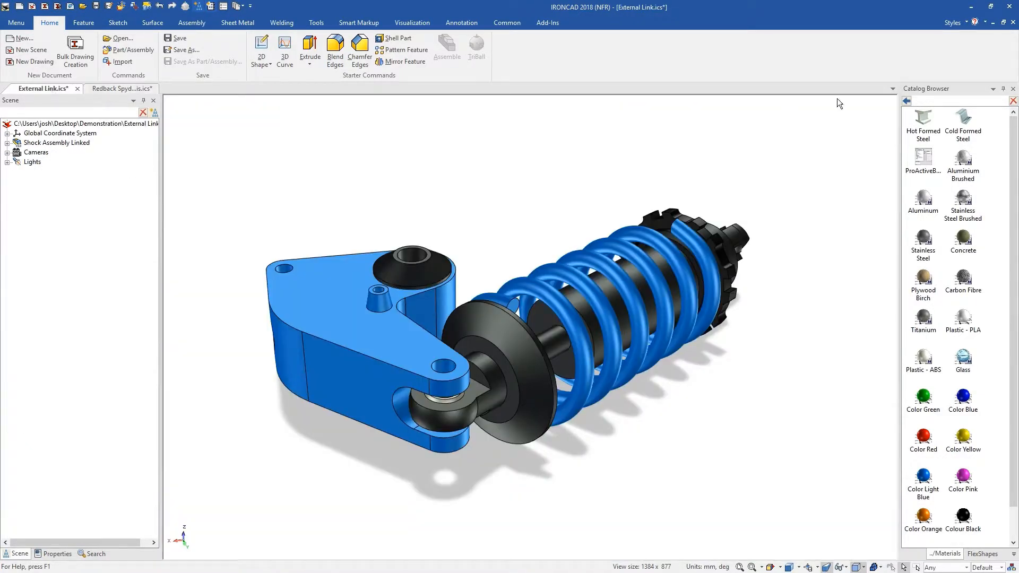
click(906, 101)
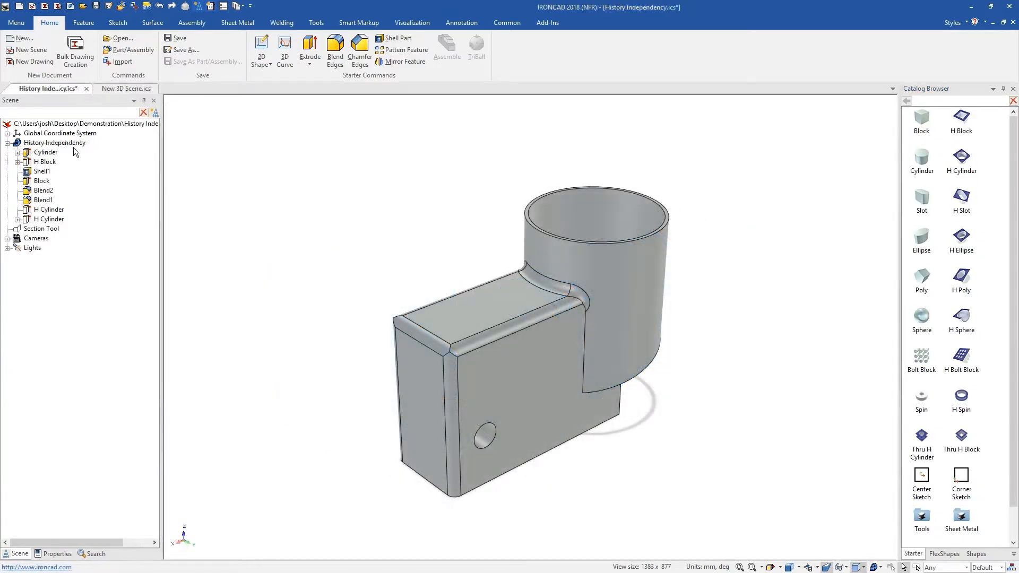
- Examine each feature of the History Independency part in order, from Cylinder down to the last H Cylinder
click(71, 144)
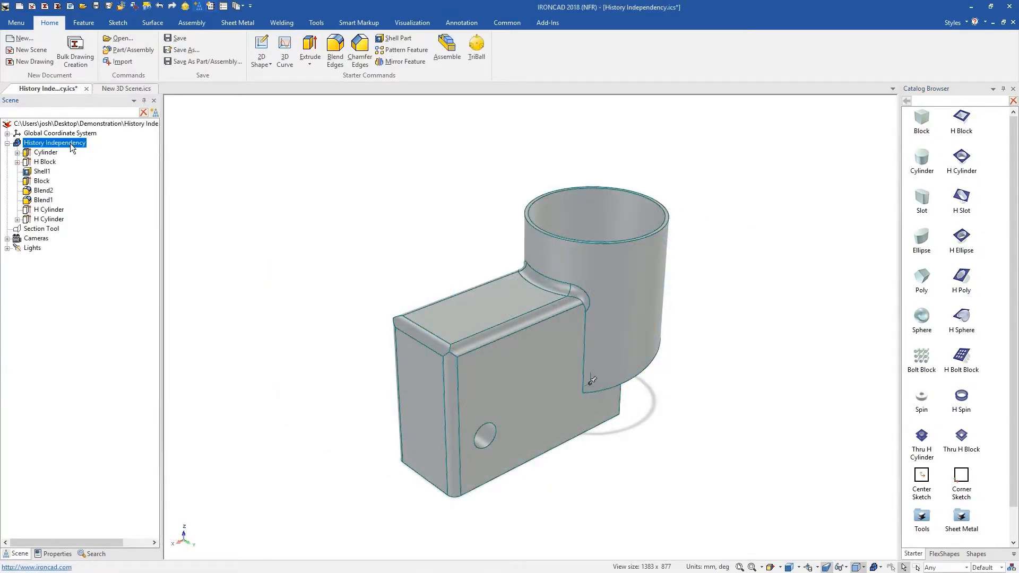
click(46, 153)
click(45, 162)
click(43, 171)
click(42, 181)
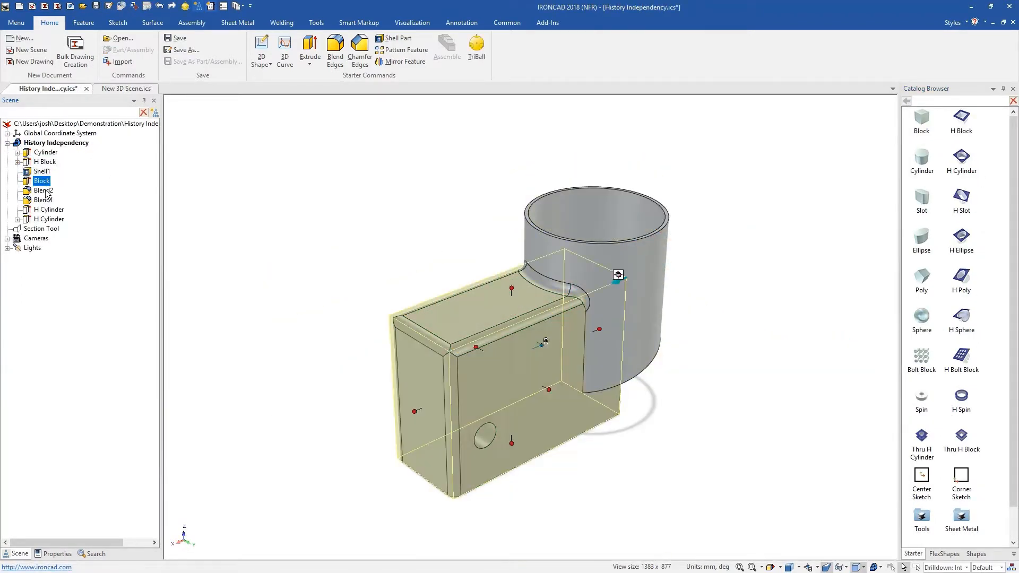
click(42, 191)
click(42, 200)
click(46, 209)
click(47, 219)
click(54, 281)
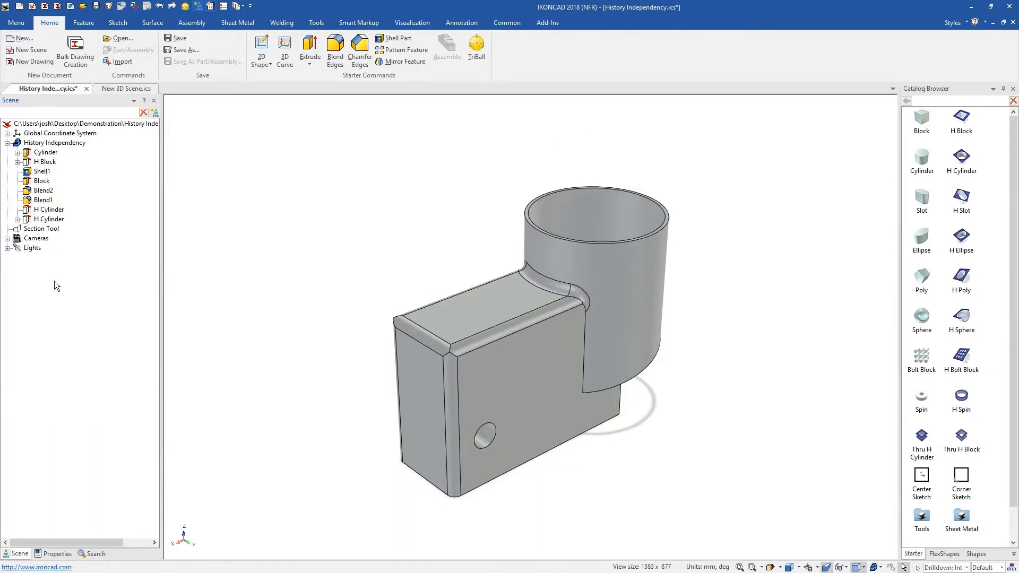
- Reorder the History Independency features below Block as Blend1, Blend2, Shell1, both H Cylinders and H Block
drag(45, 162, 48, 211)
click(42, 162)
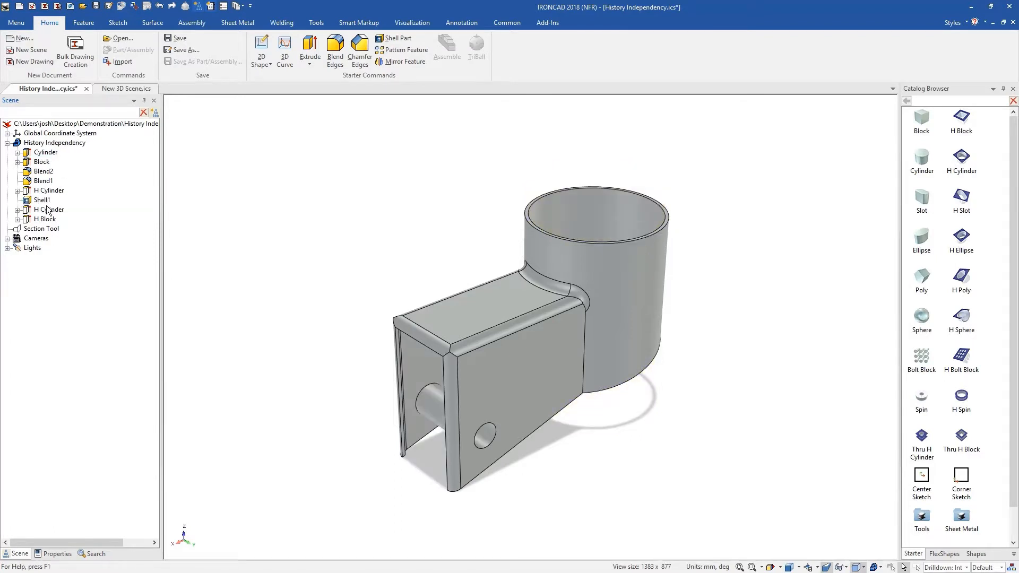
click(43, 181)
drag(47, 175, 49, 206)
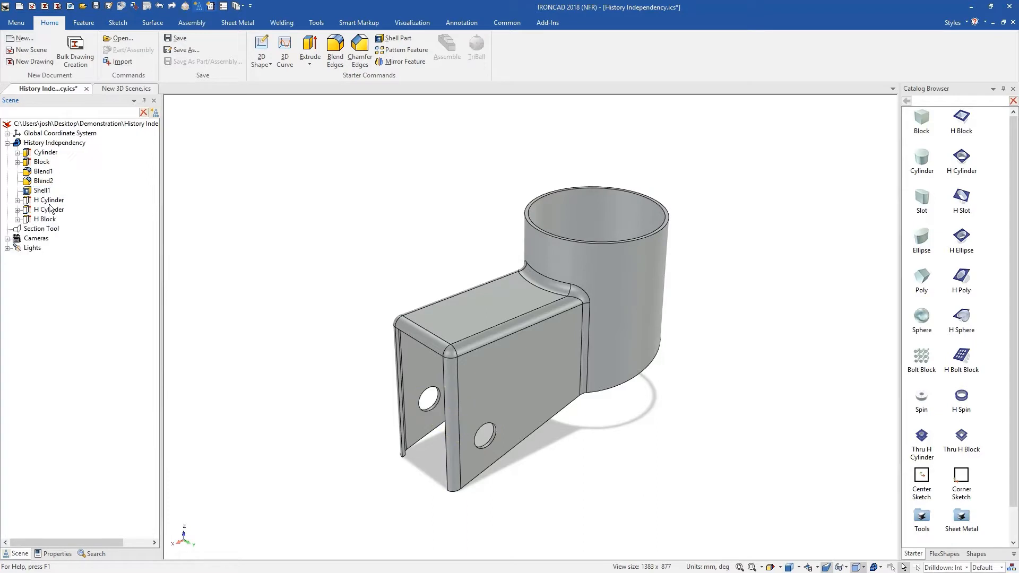
- Move the H Cylinder that cuts the top of Cylinder directly after Cylinder and extend its depth to about 28.5 mm
click(47, 219)
click(49, 211)
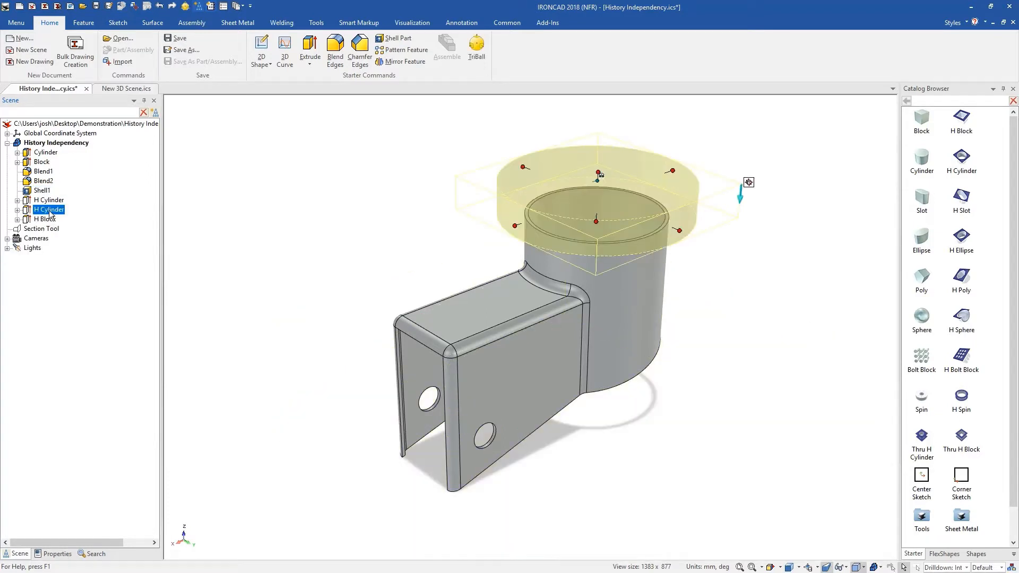
click(49, 162)
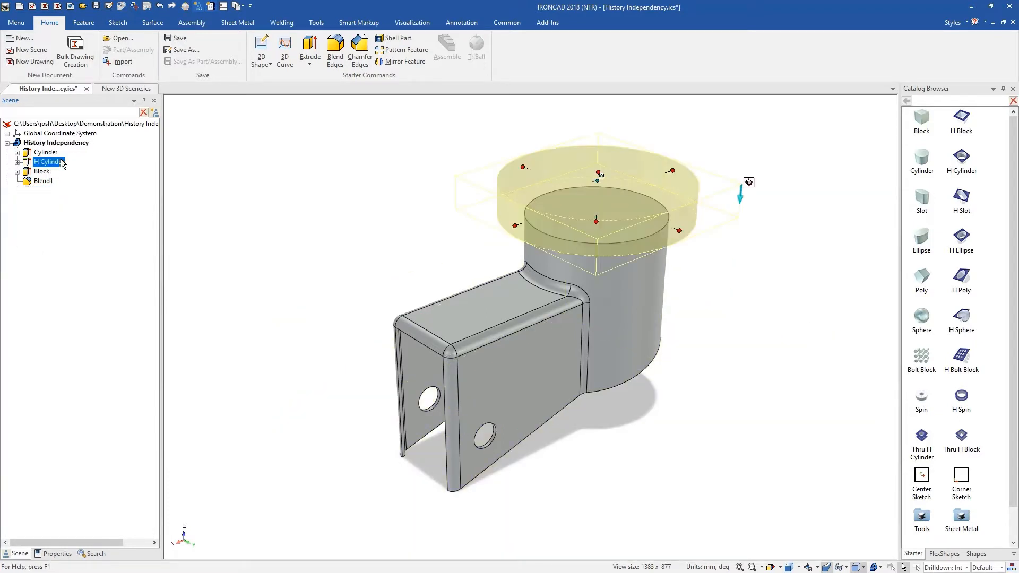
click(596, 233)
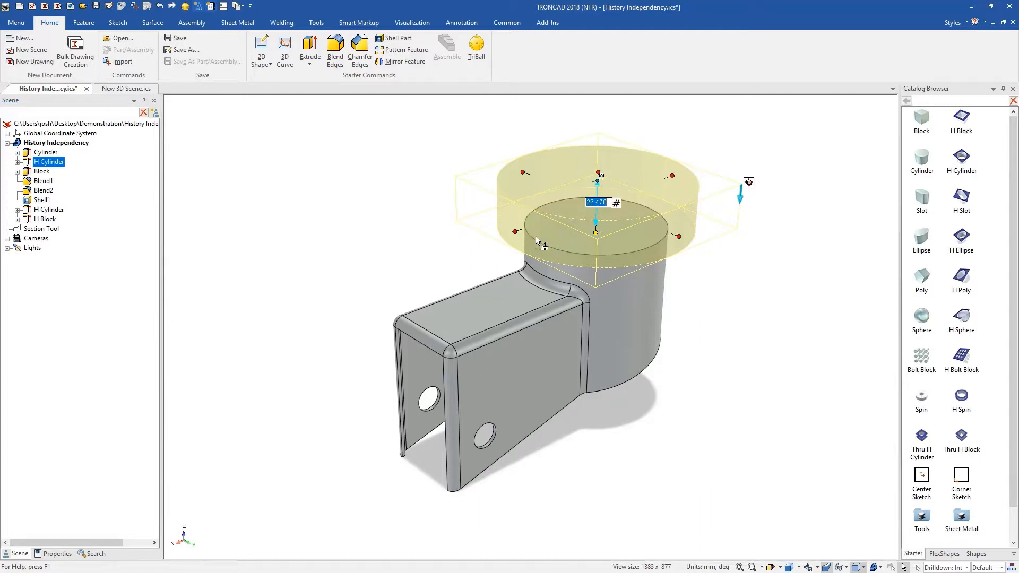
- Unsuppress the Section Tool and delete the H Cylinder that cuts the top of Cylinder
right_click(47, 229)
click(107, 305)
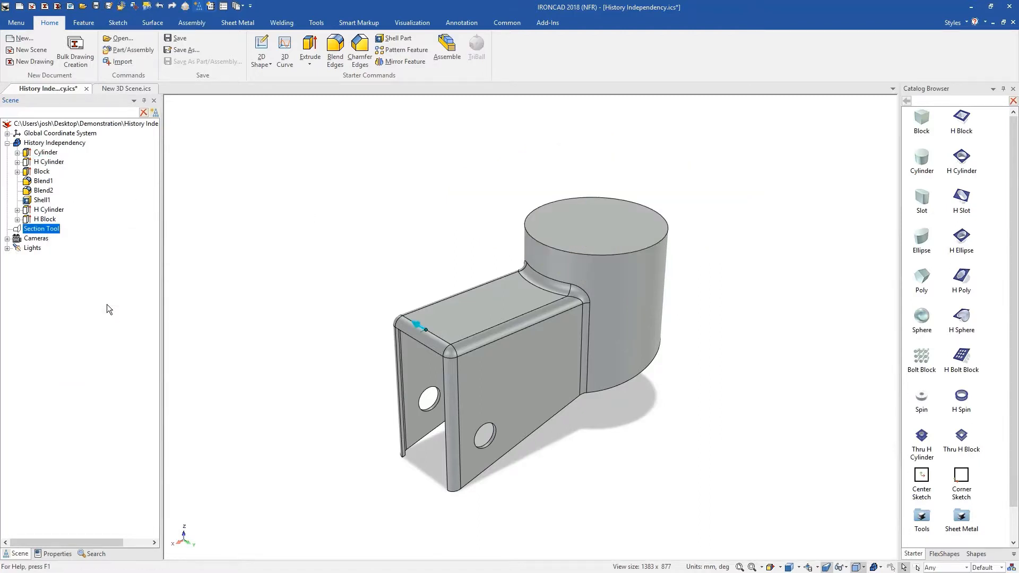
right_click(52, 163)
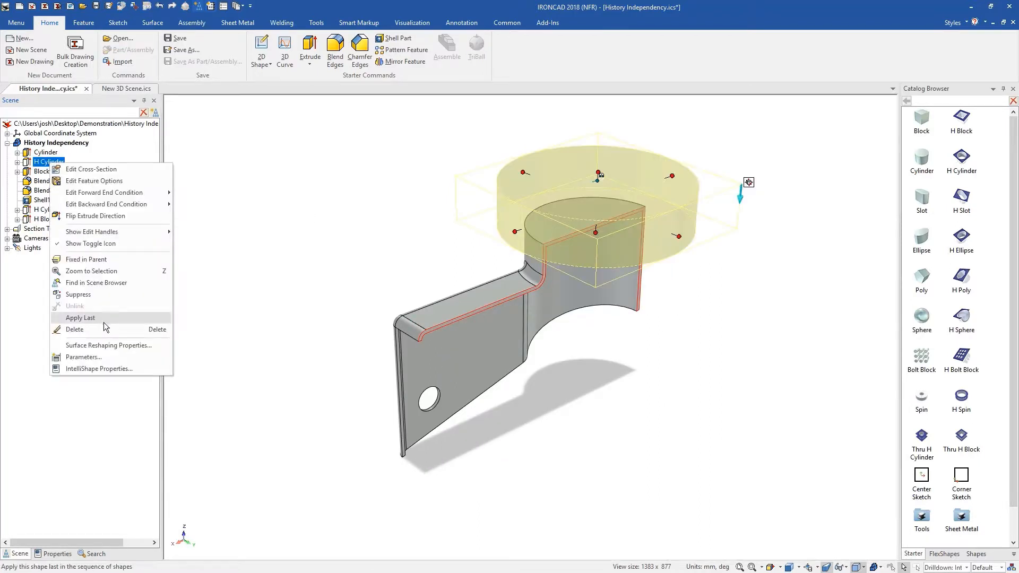
click(105, 323)
- Shorten the Cylinder feature by lowering its top face
click(47, 154)
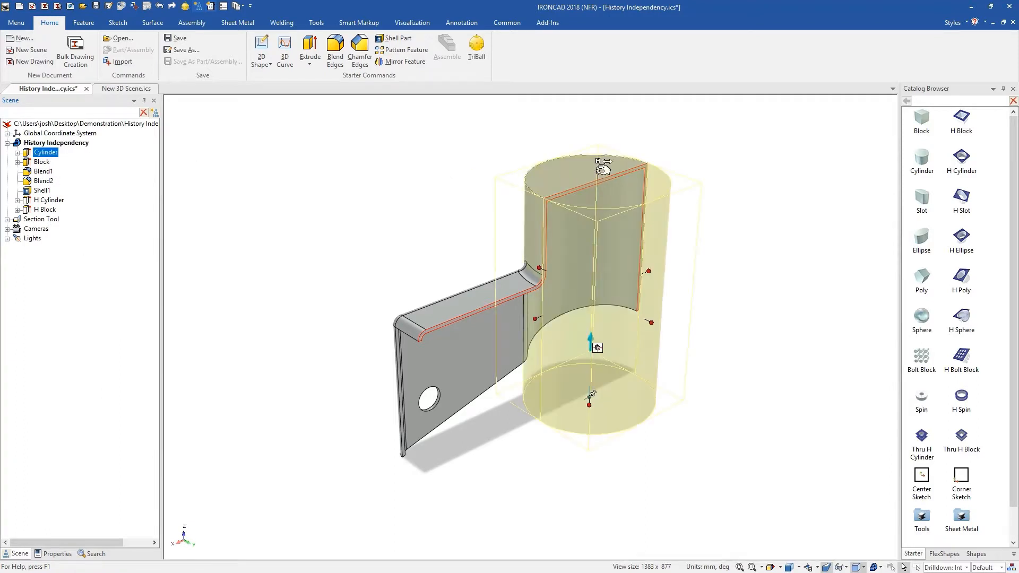
drag(600, 169, 600, 204)
click(700, 202)
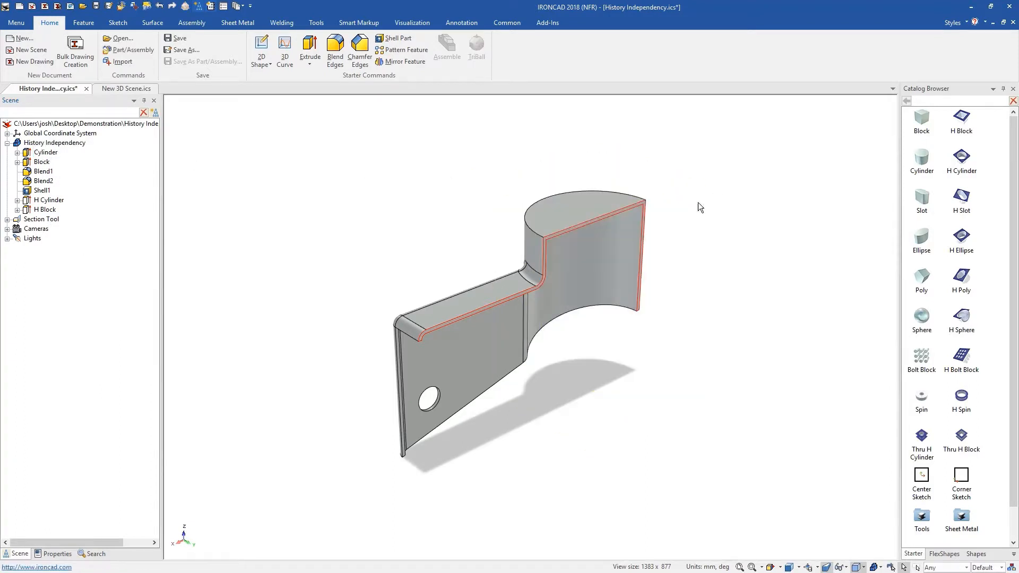
- Edit Cylinder's cross-section, replacing its circle with a rectangle about 90 by 87 mm centred on the origin
right_click(53, 157)
click(130, 158)
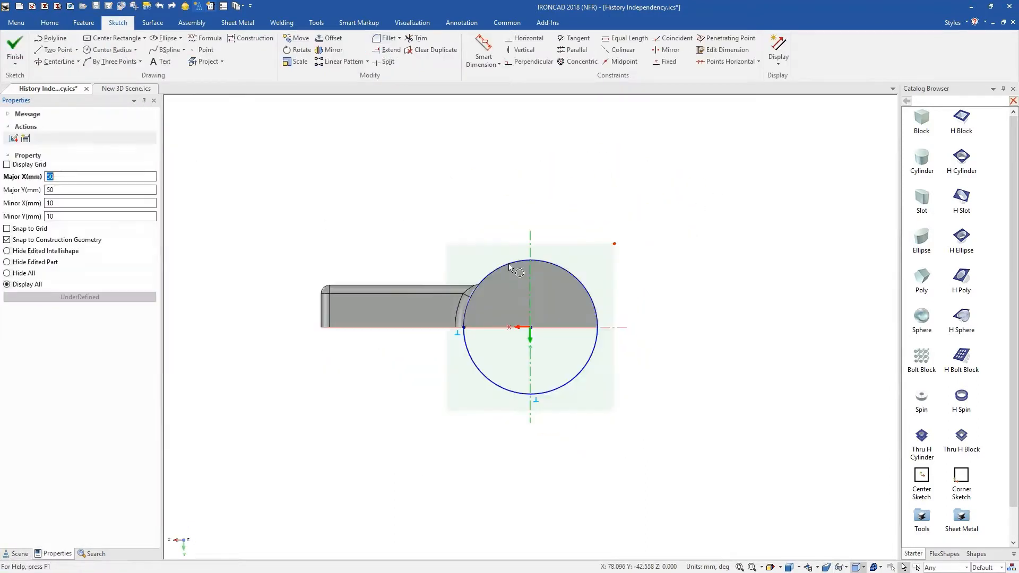
click(510, 267)
right_click(510, 268)
click(551, 295)
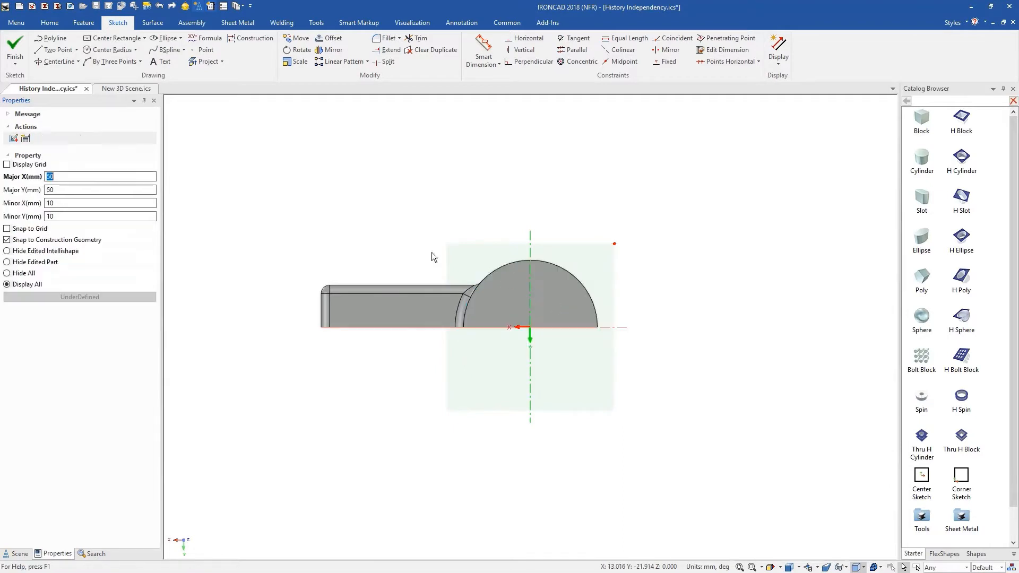
click(119, 38)
click(530, 327)
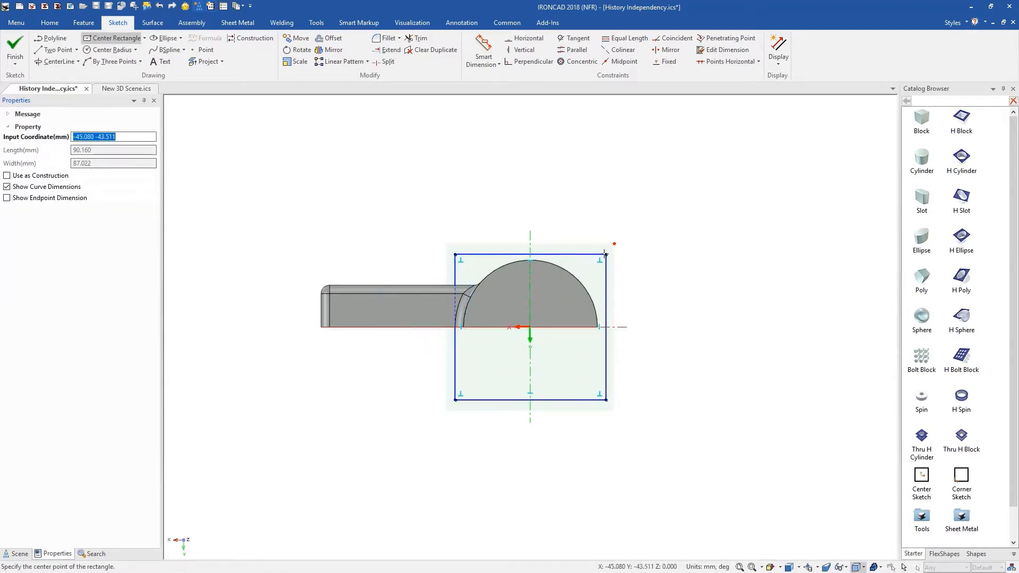
click(606, 254)
- Fillet the rectangle's two corners on the Block side, the second with a radius of about 28.6 mm, and finish the sketch
click(385, 38)
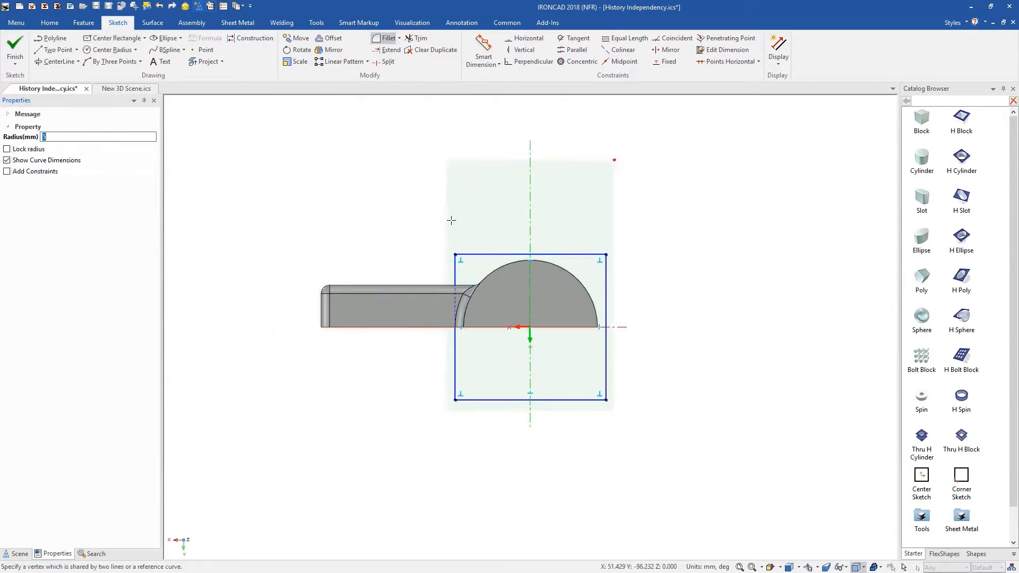
click(498, 293)
click(477, 372)
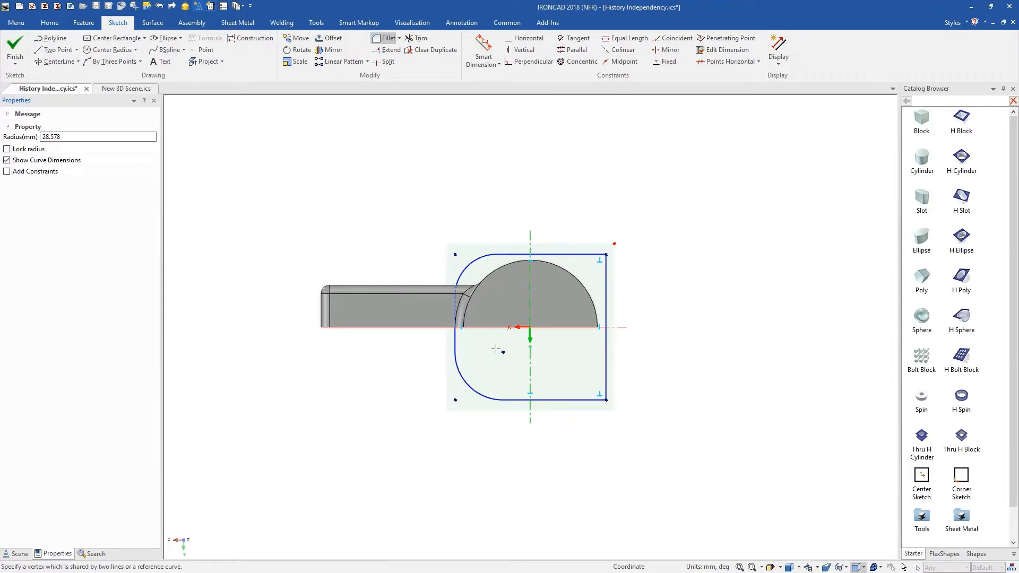
click(15, 55)
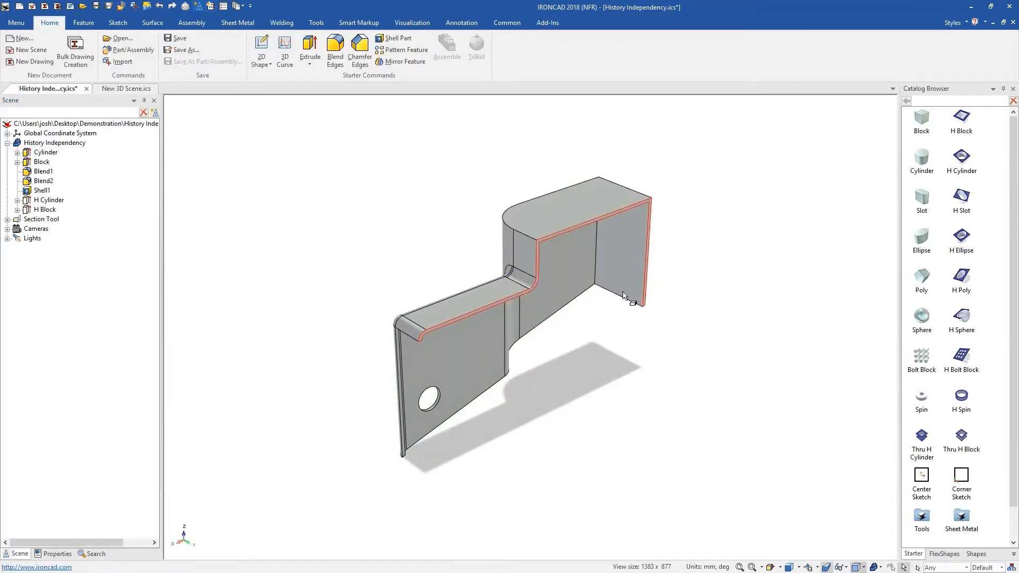
- Suppress the Section Tool and delete the Cylinder feature from the History Independency part
click(53, 219)
right_click(53, 219)
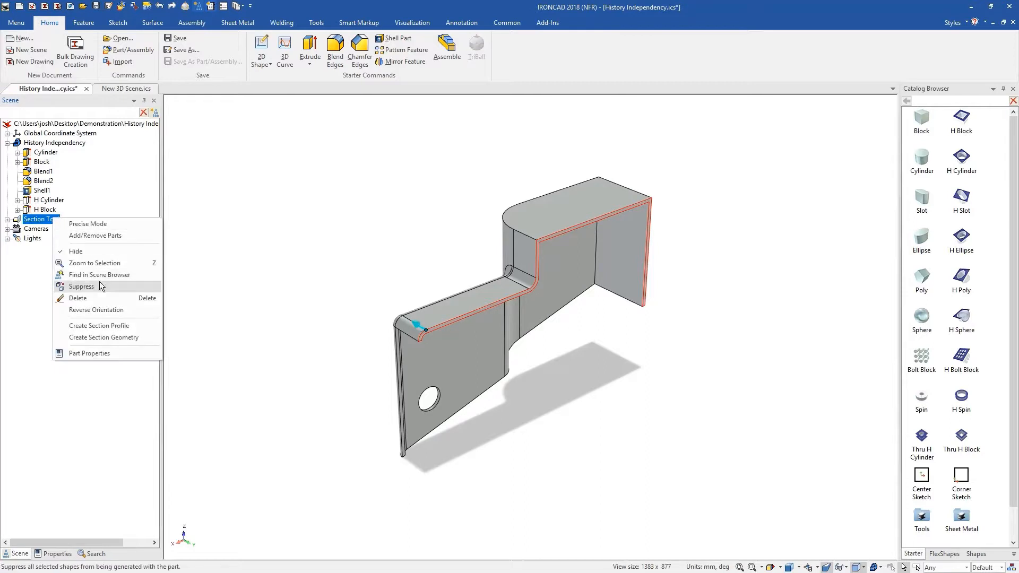
click(100, 282)
click(615, 220)
click(616, 220)
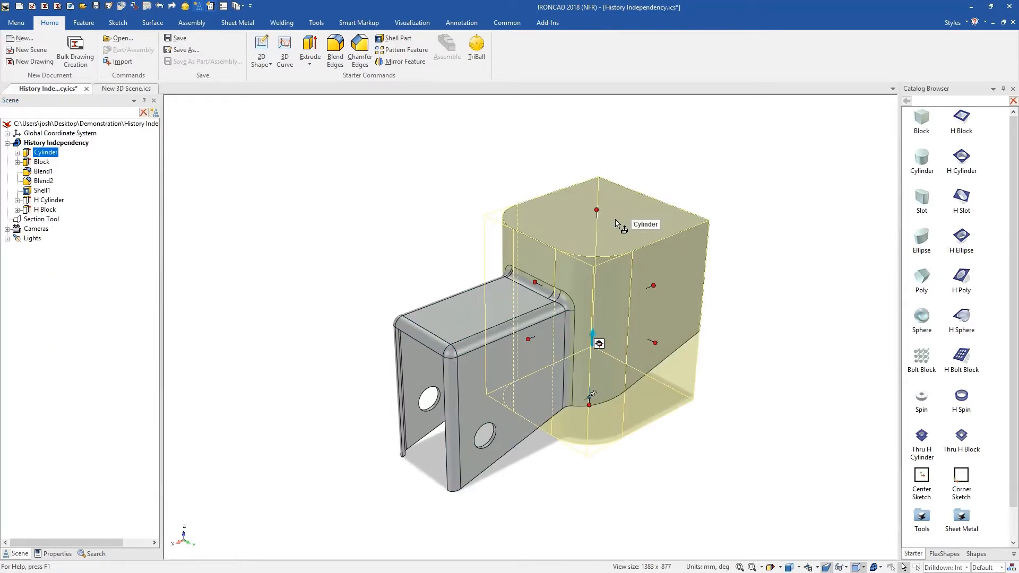
right_click(617, 220)
click(683, 388)
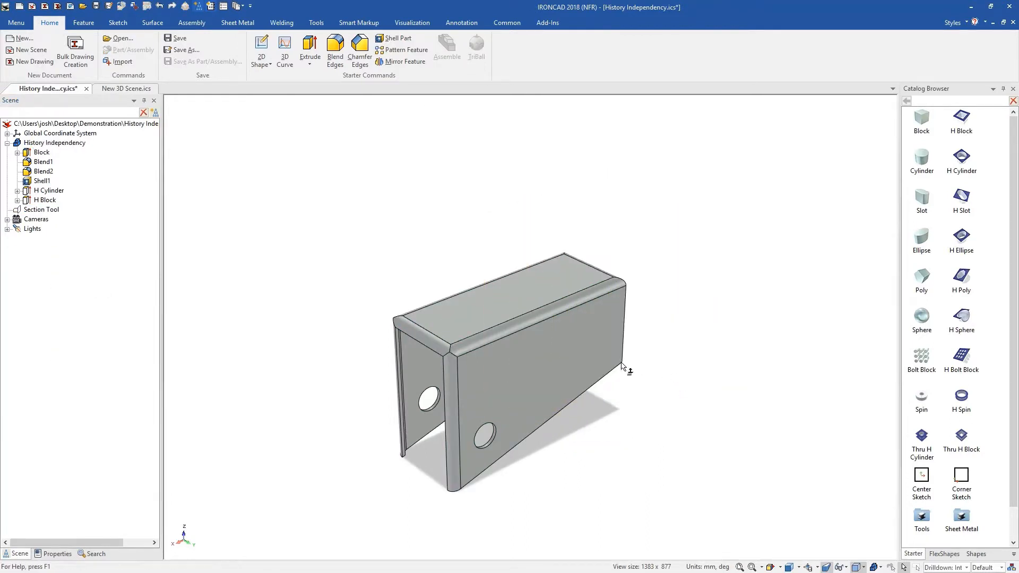
- Store the History Independency part in the Starter catalog and place it from there into New 3D Scene
click(540, 340)
click(539, 339)
click(540, 340)
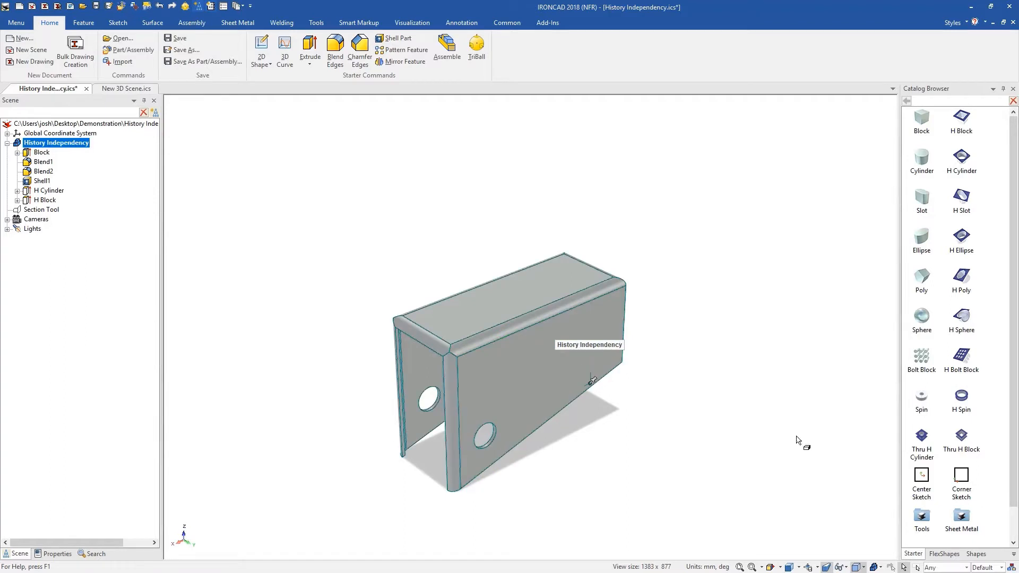
drag(796, 440, 935, 485)
click(136, 88)
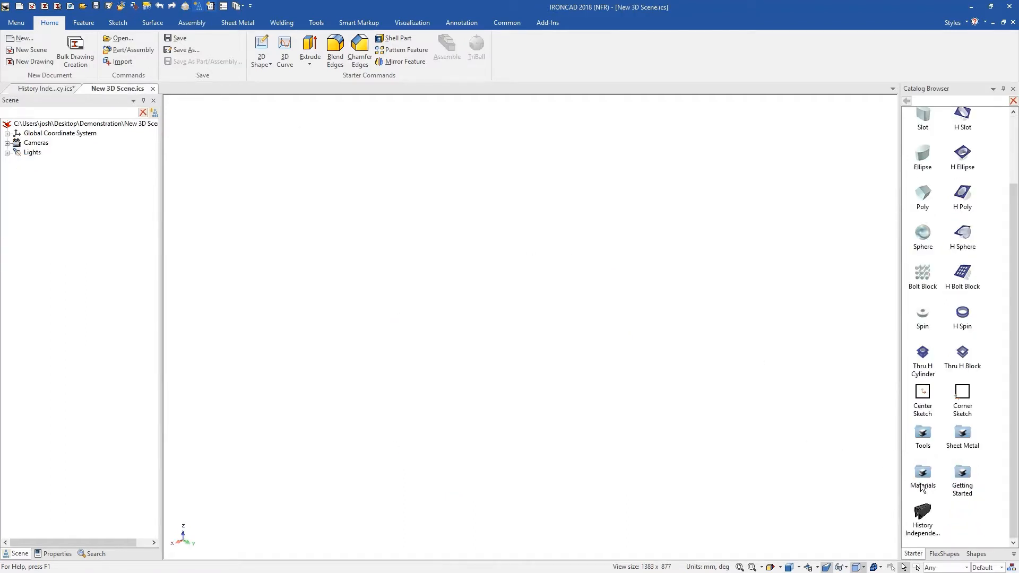
drag(499, 405, 556, 397)
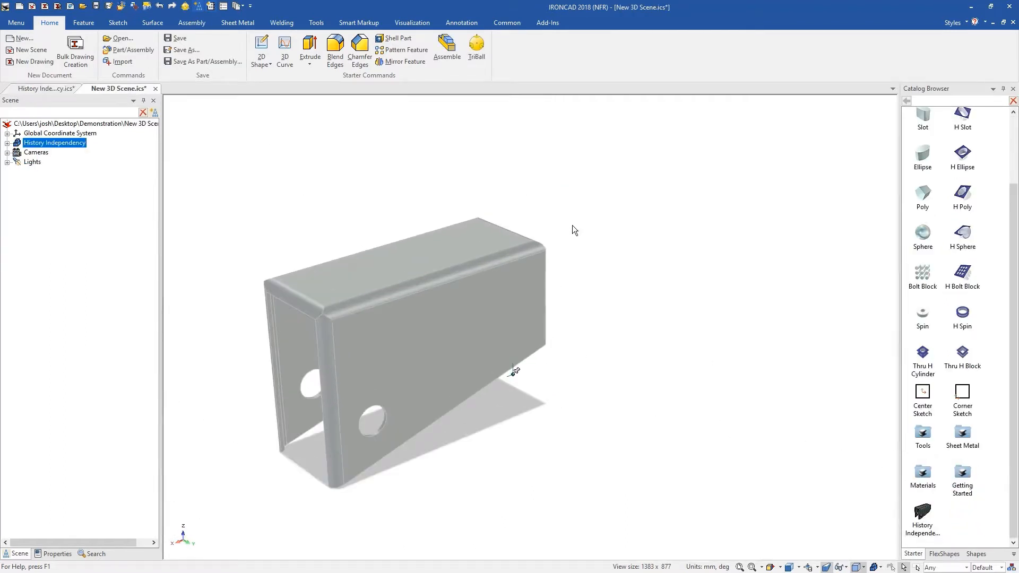
- Reposition the TriBall beyond the part's closed end and create a linked mirror copy of the part about it
key(F10)
key(space)
drag(471, 382, 567, 344)
key(space)
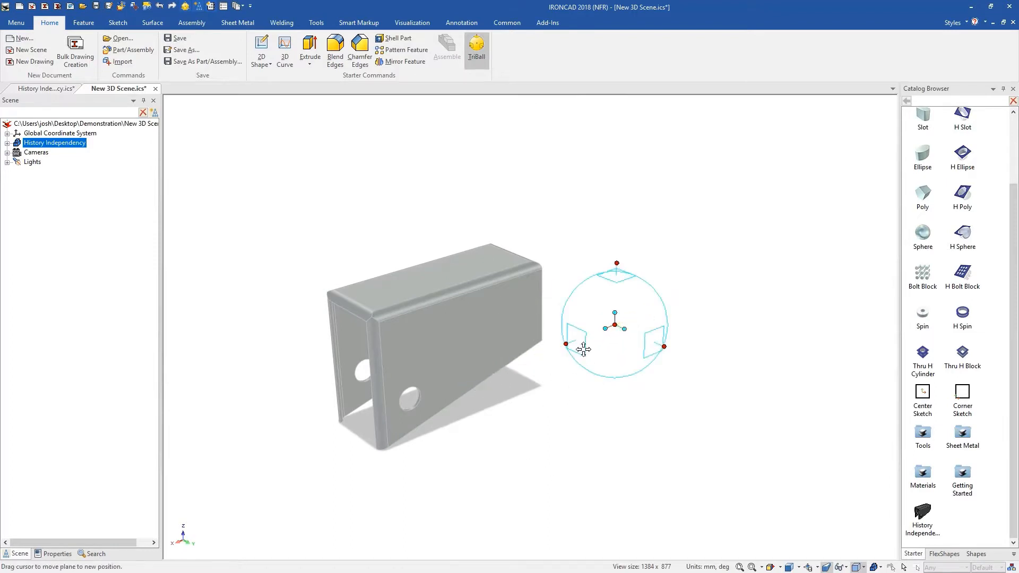
right_click(606, 327)
mouse_move(613, 482)
click(596, 499)
click(610, 466)
key(F8)
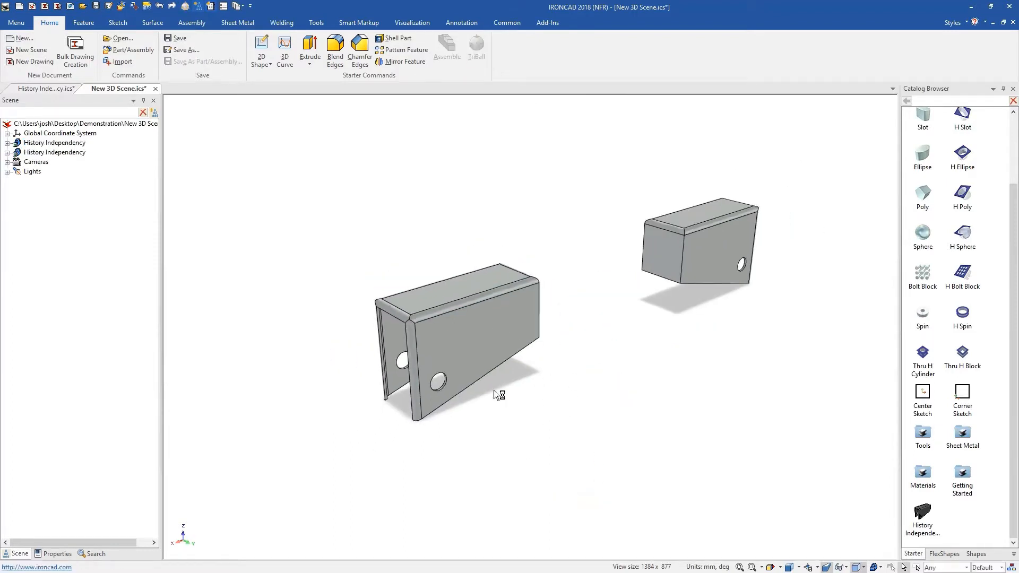
- Resize one of the linked parts in New 3D Scene so its block is shorter and taller
drag(497, 373, 526, 328)
click(547, 427)
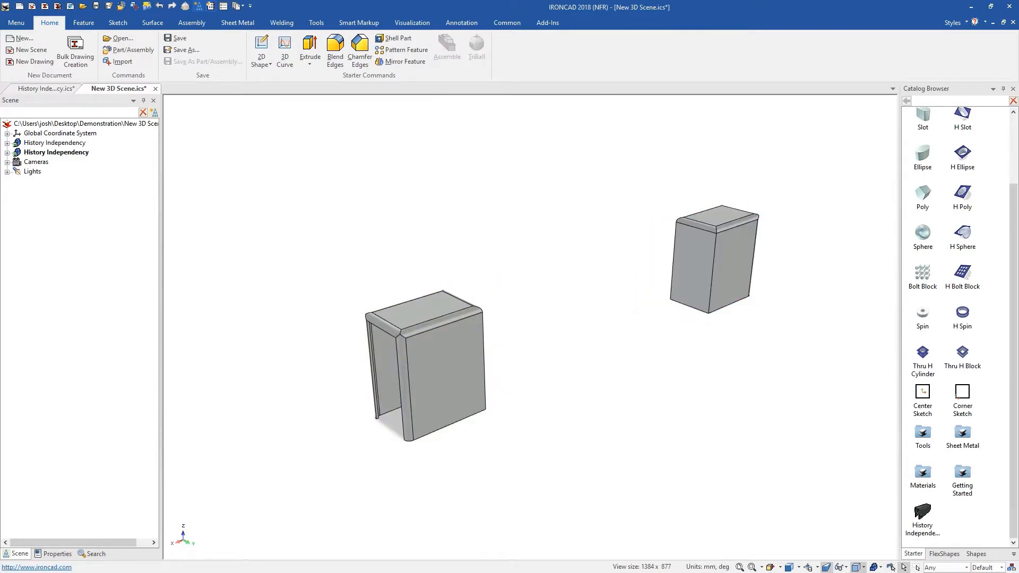
- Delete the two outer concave faces beside the end lugs of the imported part
scroll(976, 325, up, 2)
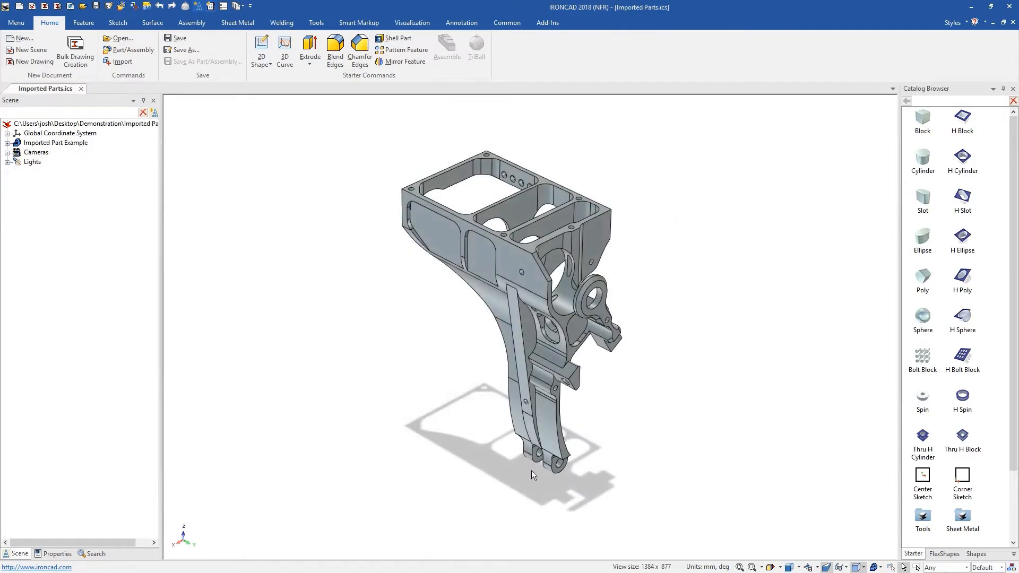
scroll(531, 470, up, 5)
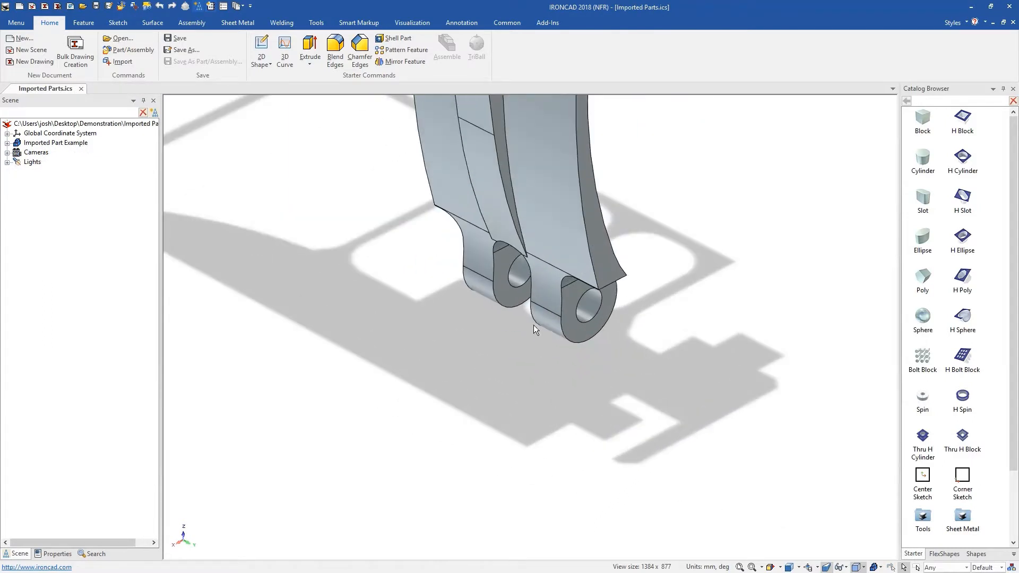
middle_drag(535, 325, 639, 134)
scroll(499, 304, up, 2)
click(391, 348)
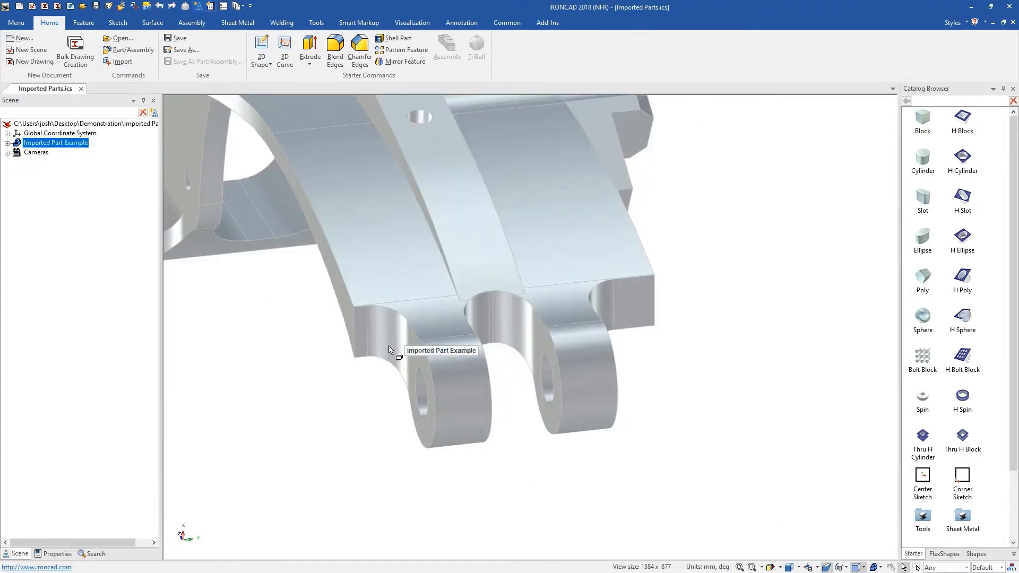
click(389, 342)
click(389, 338)
right_click(603, 296)
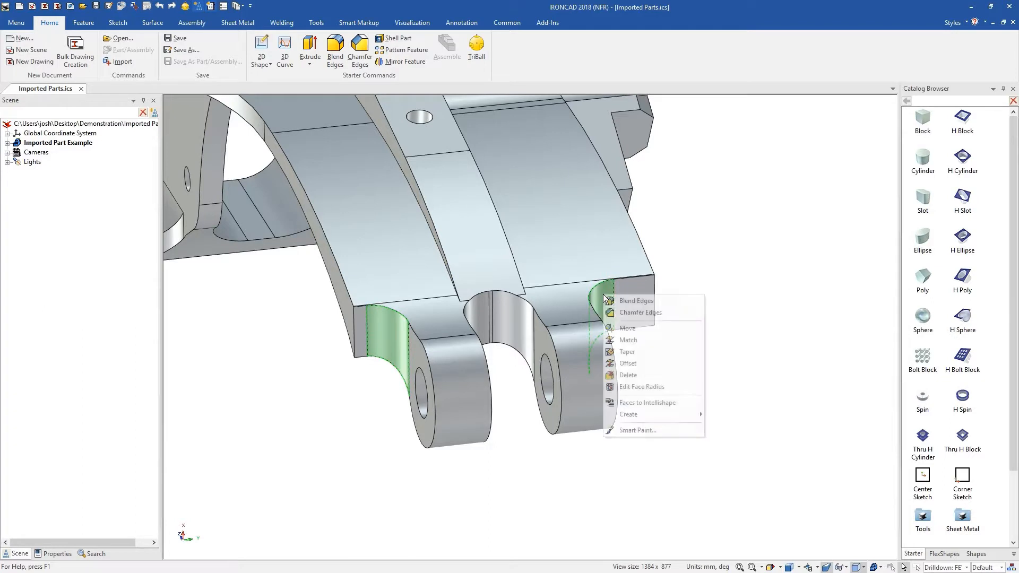
click(674, 368)
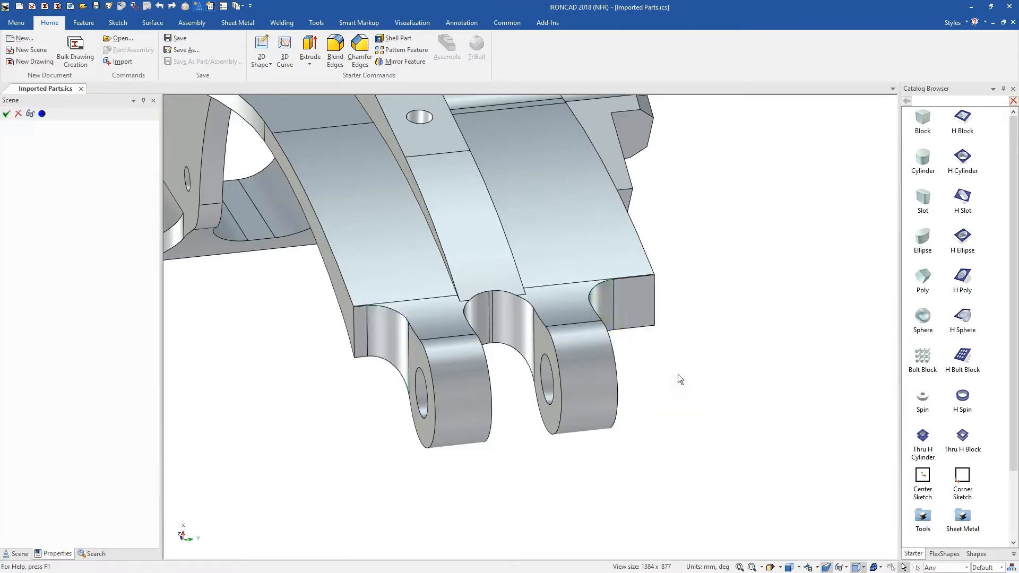
click(7, 114)
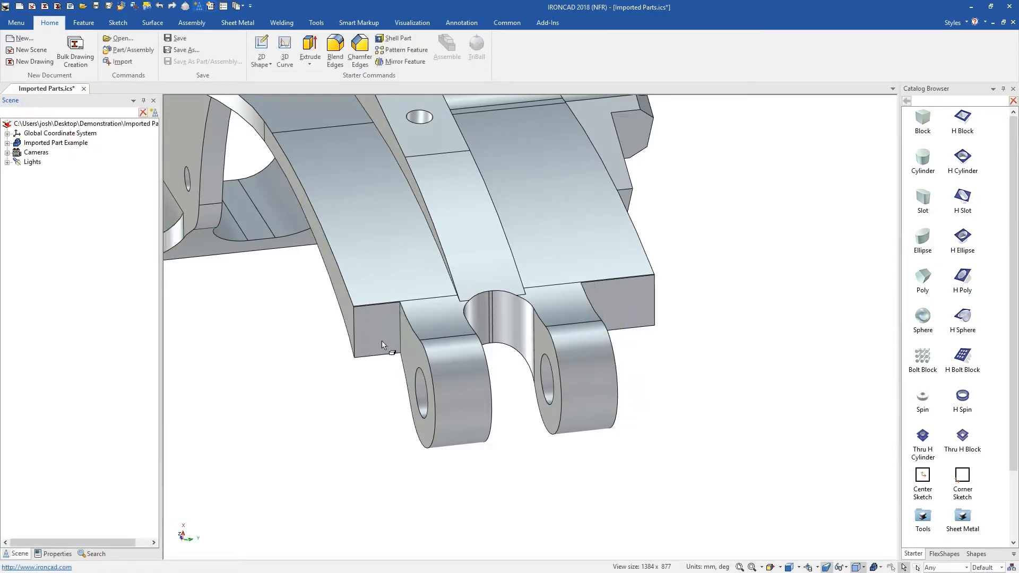
- Extend the outer faces of both end lugs so they sit flush with the arm's side faces
shift+drag(362, 317, 348, 297)
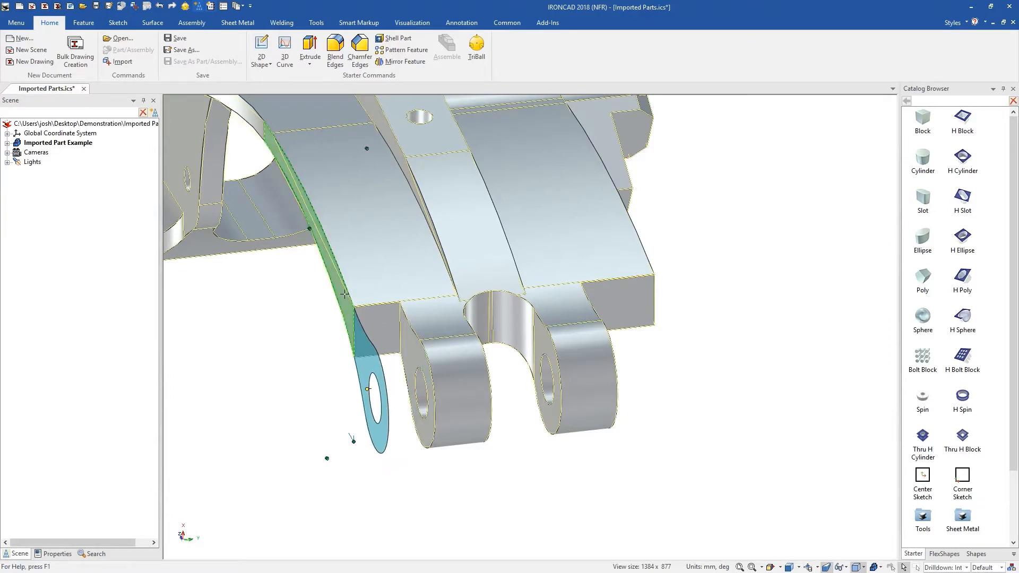
middle_drag(573, 339, 494, 341)
drag(628, 347, 767, 334)
click(766, 335)
- Reduce the radius of the large hole in the rounded side lug with Edit Face Radius
middle_drag(574, 363, 662, 354)
scroll(594, 366, down, 5)
scroll(523, 156, up, 5)
scroll(526, 157, up, 5)
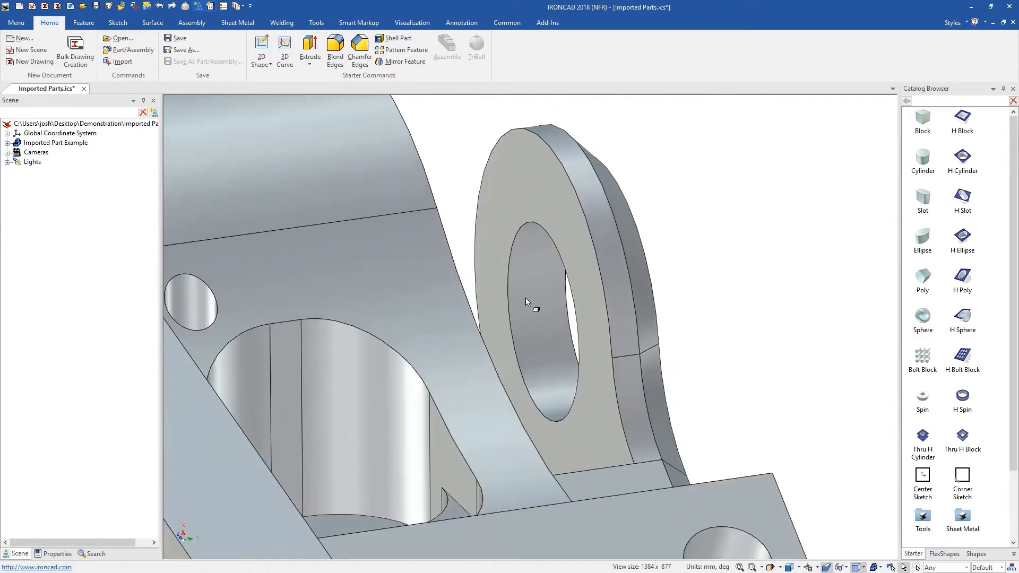
click(535, 294)
click(534, 294)
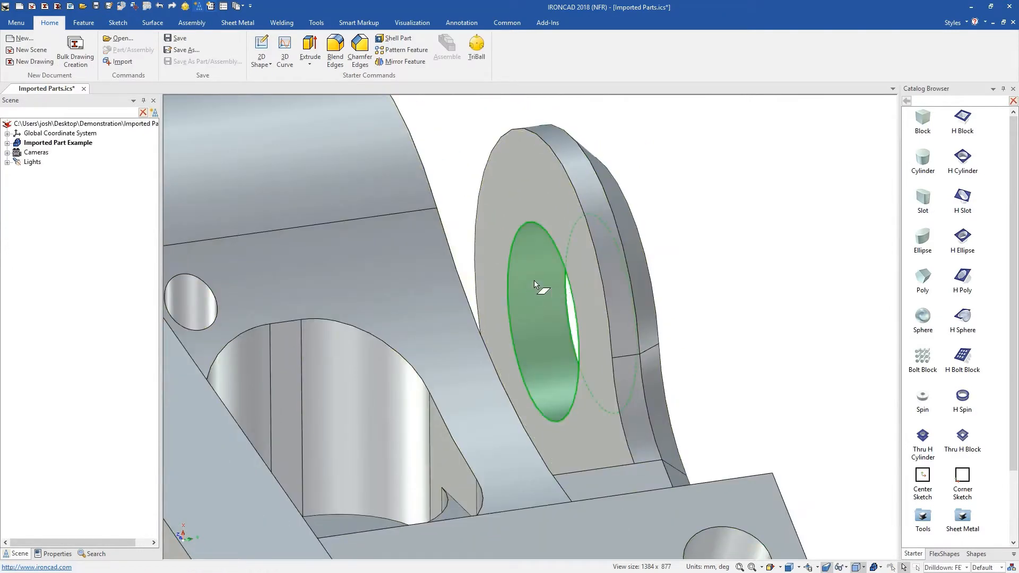
right_click(537, 340)
click(583, 396)
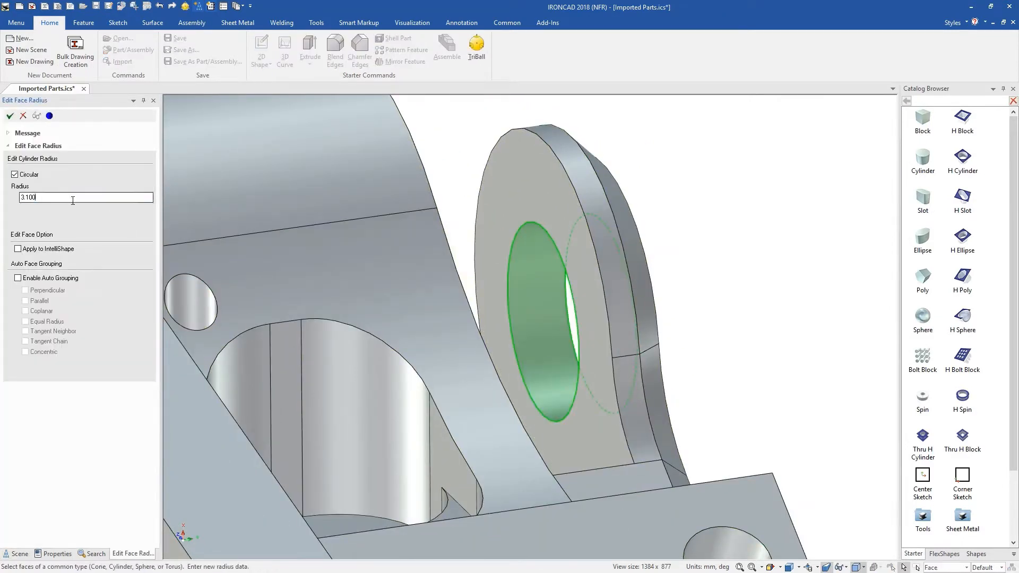
click(10, 115)
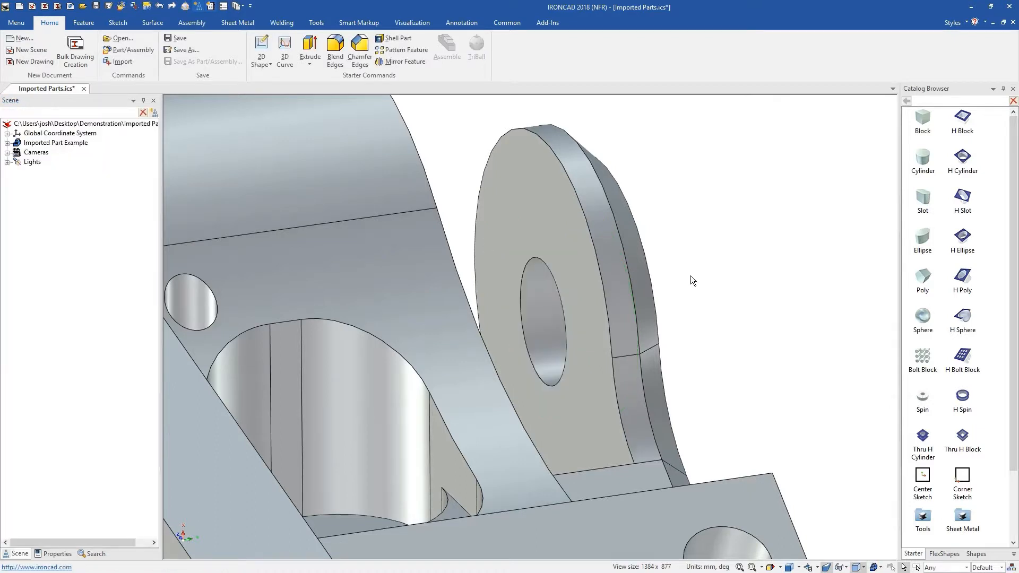
- Move the flat end face of the base outward 5 mm with the TriBall
scroll(361, 419, down, 10)
scroll(361, 419, up, 4)
middle_drag(375, 423, 292, 297)
scroll(293, 298, up, 3)
middle_drag(543, 459, 699, 432)
scroll(699, 432, down, 3)
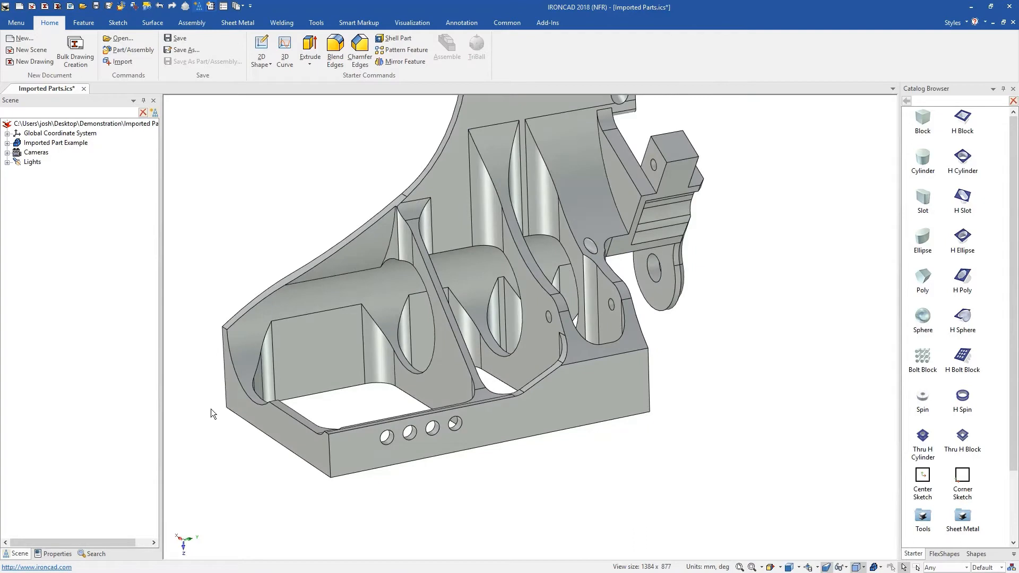
scroll(212, 410, up, 3)
click(388, 418)
click(388, 422)
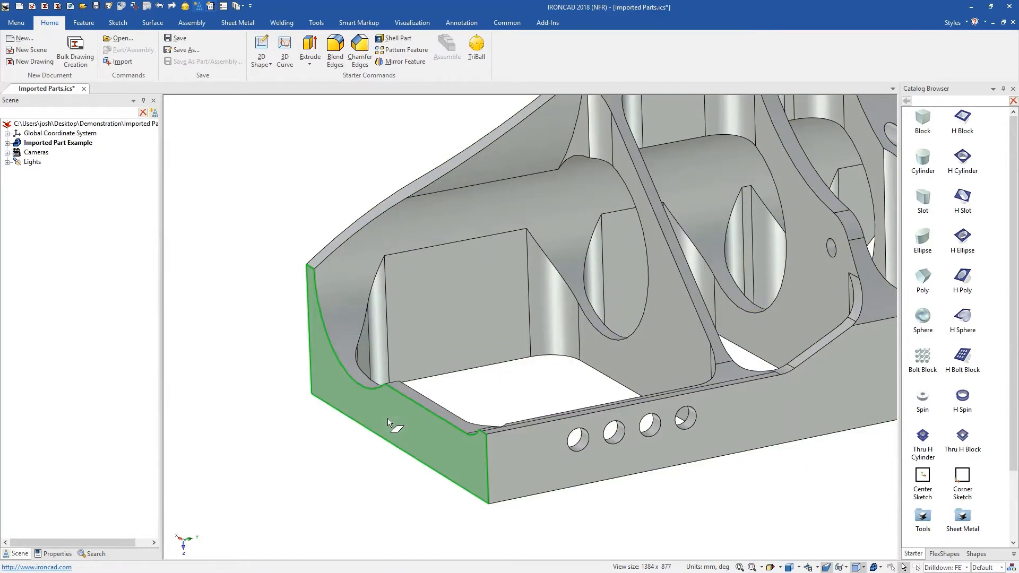
key(F10)
drag(339, 394, 281, 400)
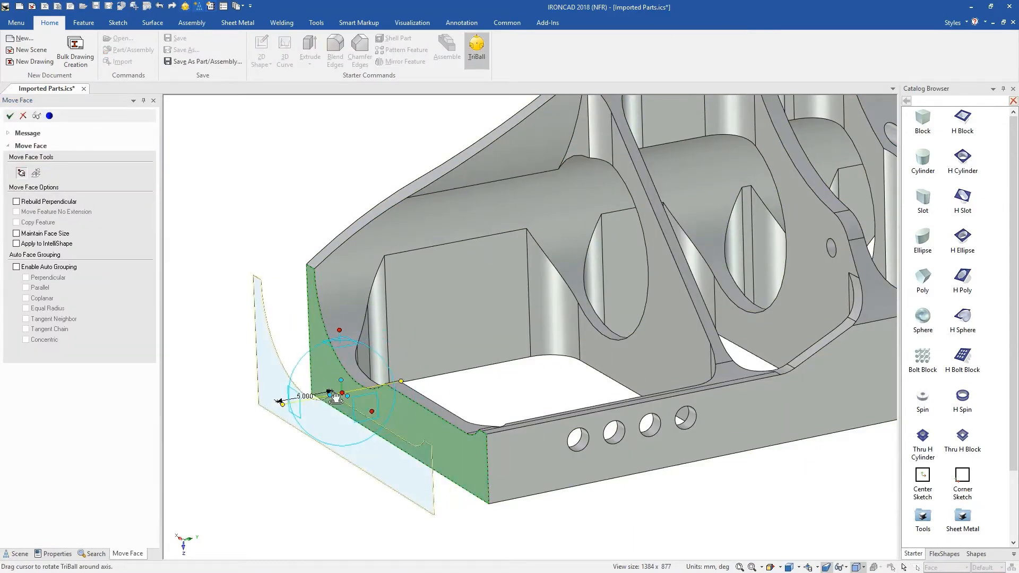
- Rotate the base's end face 30 degrees so it slopes outward and apply the face move
drag(325, 376, 358, 372)
text(30)
key(Return)
key(F10)
click(517, 388)
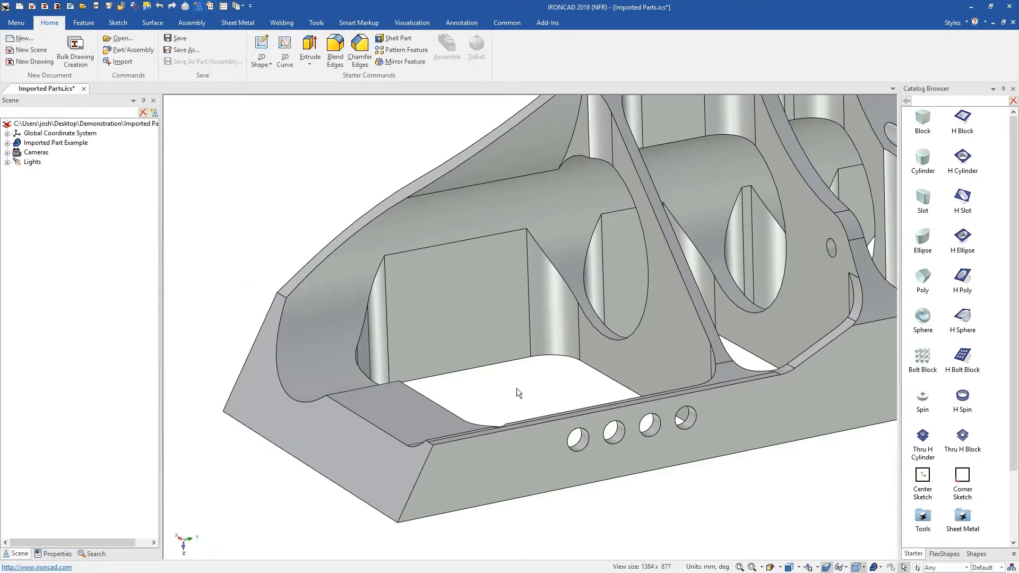
- Convert the endmost hole in the base's row of four small holes to an IntelliShape
mouse_move(438, 470)
middle_down()
mouse_move(387, 470)
mouse_move(431, 471)
middle_up()
scroll(715, 428, up, 4)
middle_drag(616, 432, 629, 408)
click(620, 392)
right_click(620, 393)
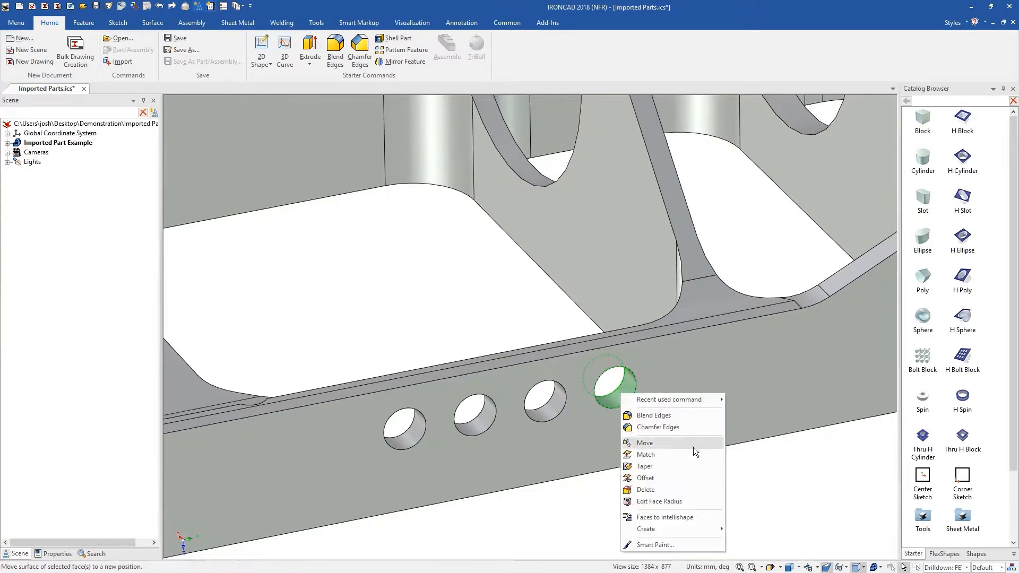
click(705, 517)
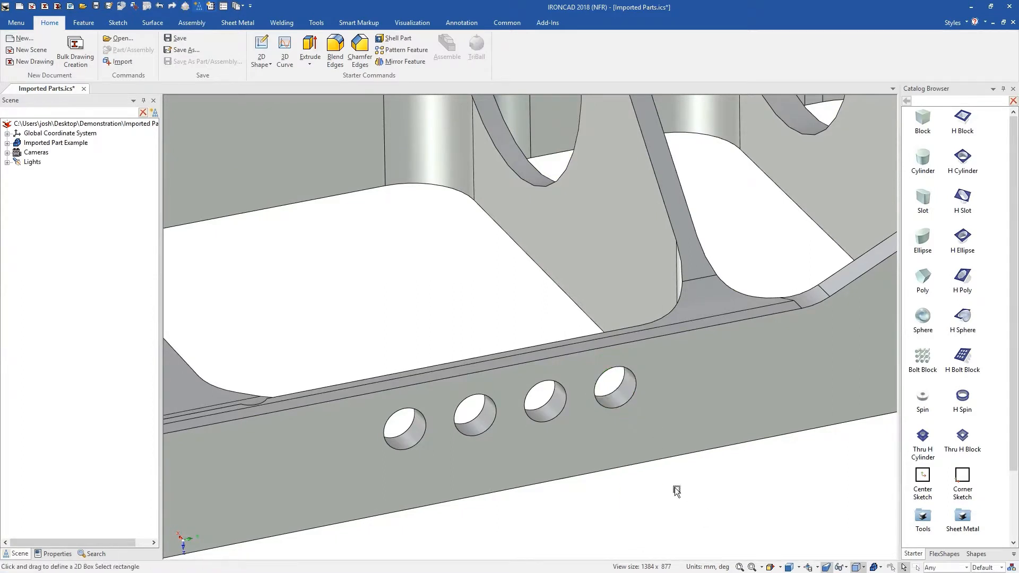
- Edit the hole feature's cross-section and add a rectangle about 1.1 by 2.8 mm centred on its circle
click(621, 393)
click(618, 390)
right_click(615, 388)
click(679, 196)
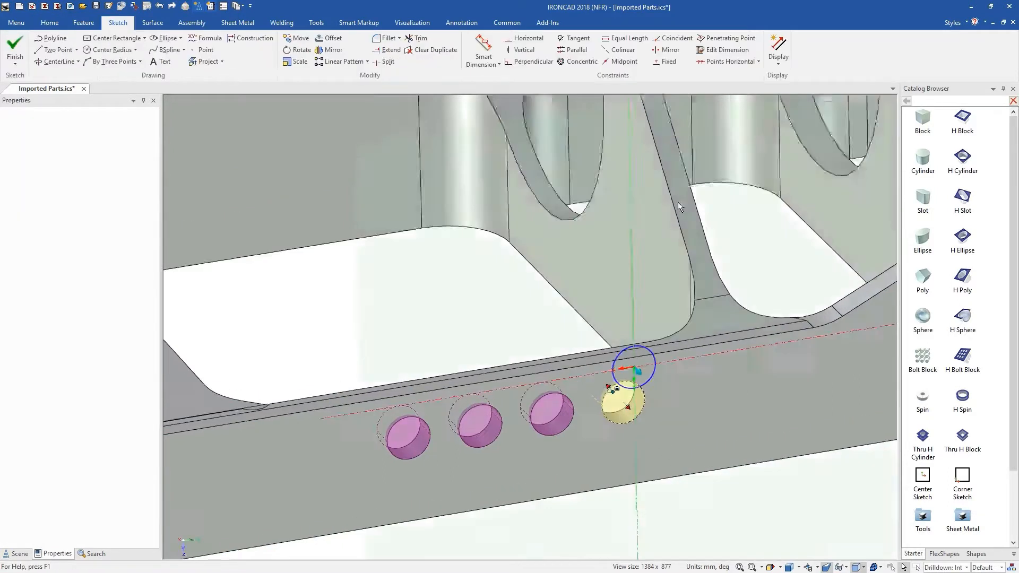
click(130, 42)
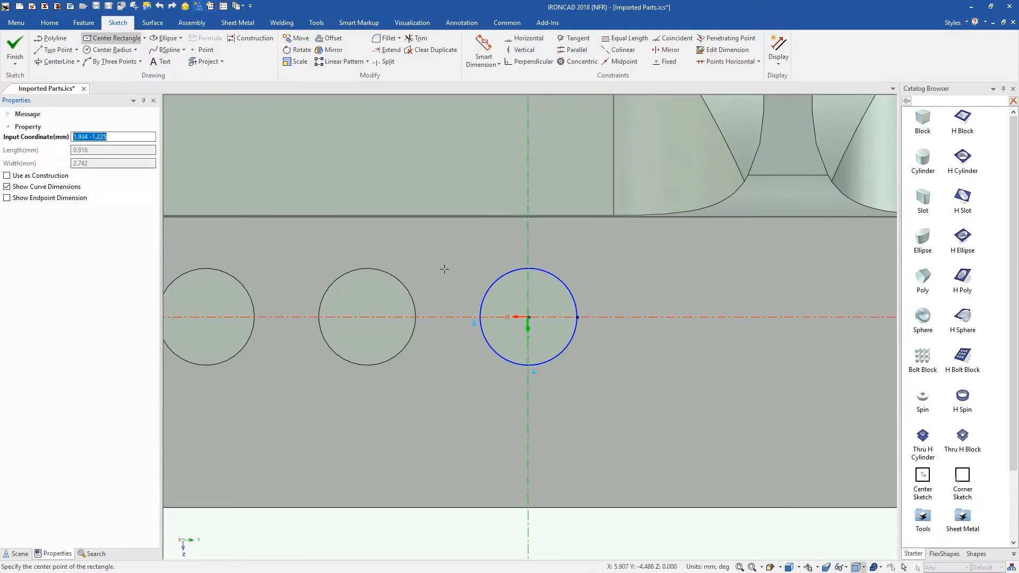
click(529, 317)
click(502, 249)
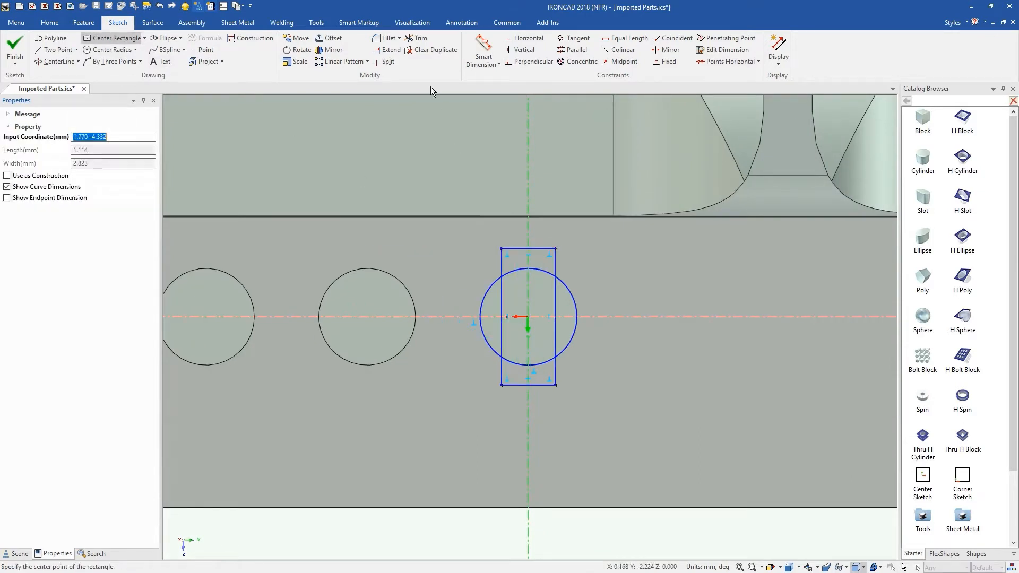
- Trim the overlapping circle and rectangle segments into one keyed outline and finish the sketch
click(416, 38)
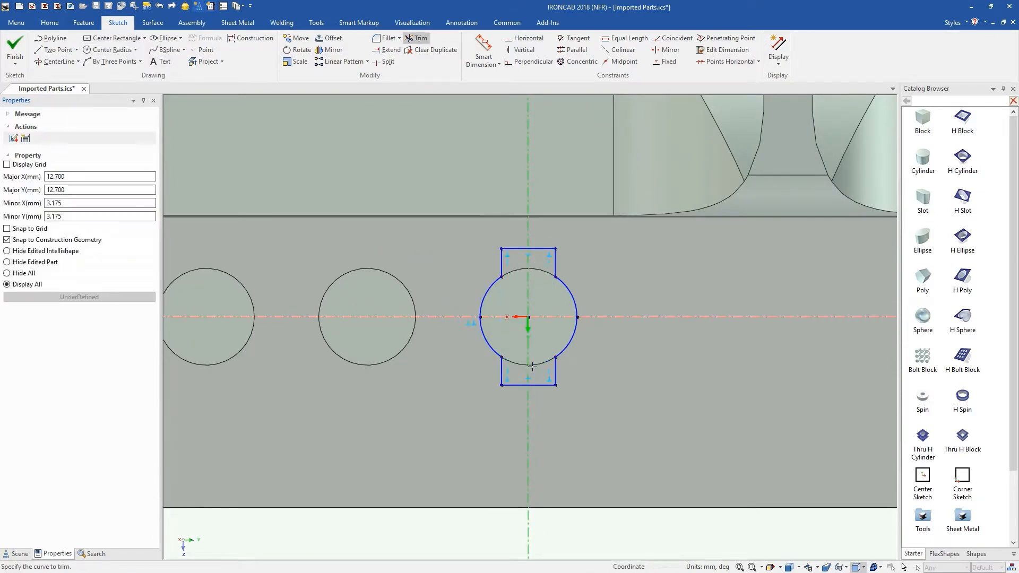
click(15, 48)
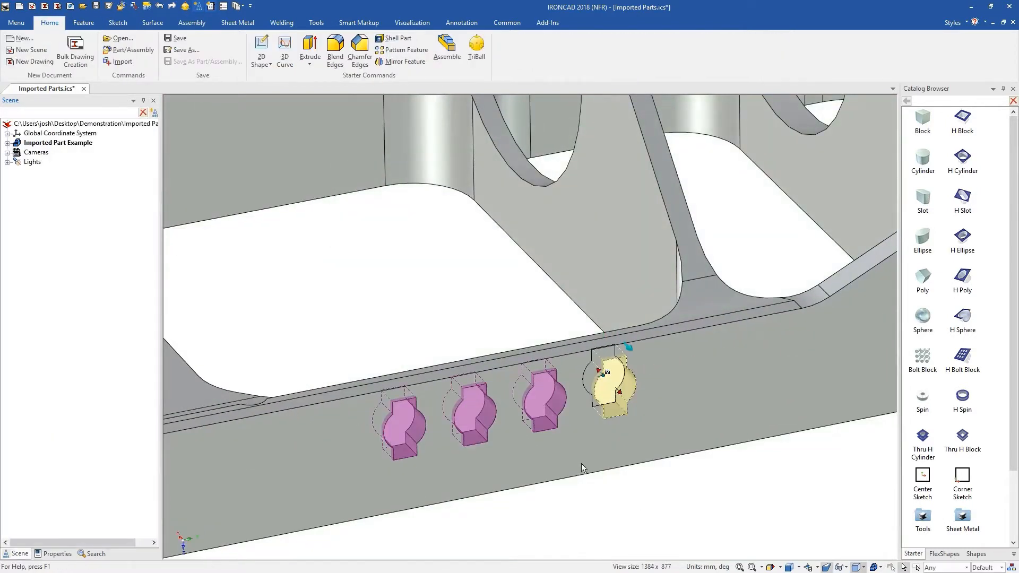
mouse_move(581, 464)
middle_down()
mouse_move(477, 437)
mouse_move(600, 505)
middle_up()
click(600, 506)
- Fill the two recessed pockets by moving their floors flush with the surrounding outer face
scroll(525, 342, down, 8)
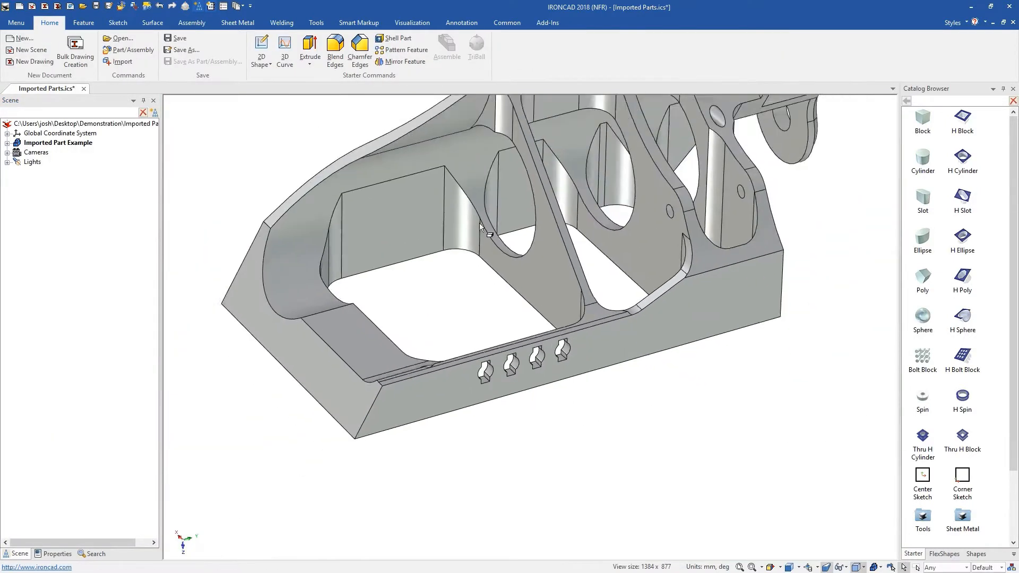
scroll(494, 170, up, 6)
middle_drag(493, 170, 553, 318)
scroll(553, 318, down, 5)
scroll(414, 154, up, 5)
middle_drag(414, 154, 511, 213)
click(449, 263)
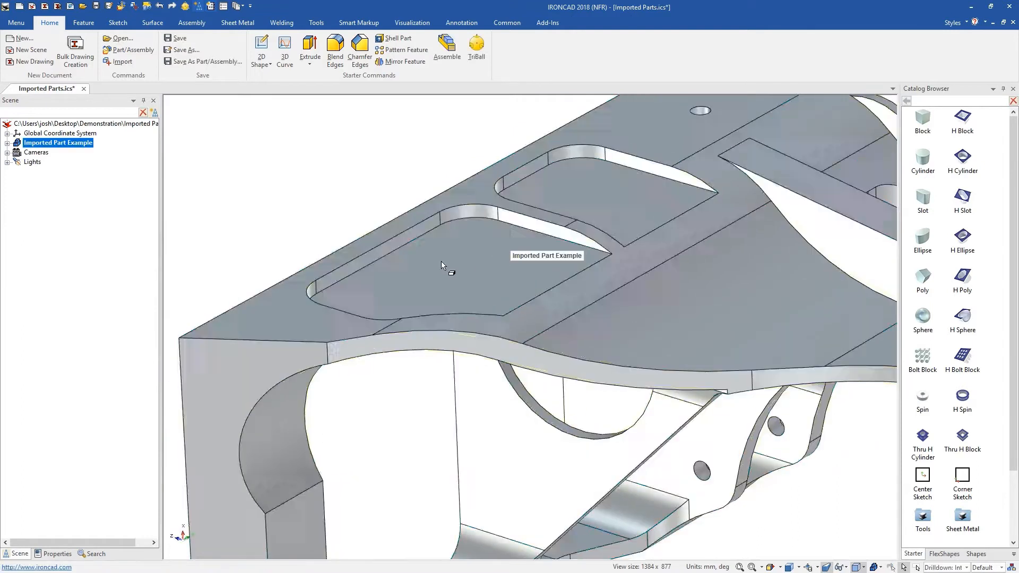
click(292, 289)
drag(291, 290, 633, 223)
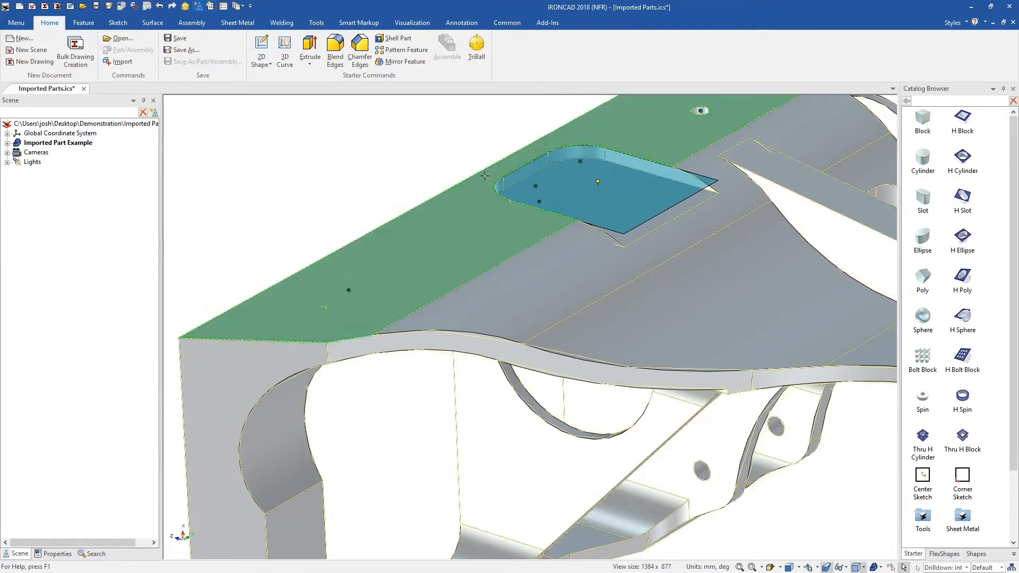
- Cut a rectangular opening through the large bay's inner wall with an H Block extended to the wall's free edge
middle_drag(457, 165, 545, 195)
scroll(587, 284, down, 3)
drag(588, 285, 543, 453)
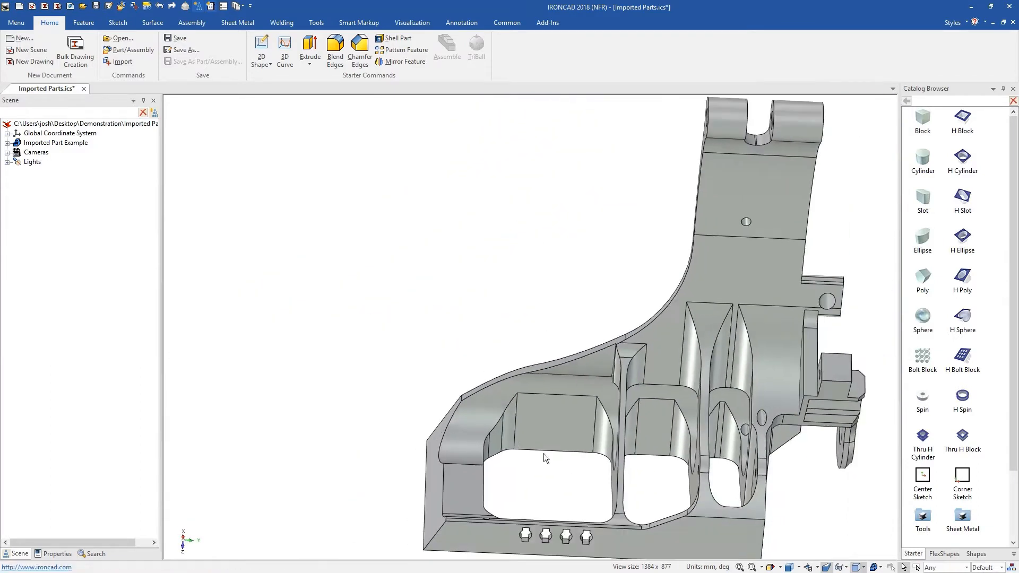
scroll(552, 446, up, 4)
scroll(567, 359, up, 2)
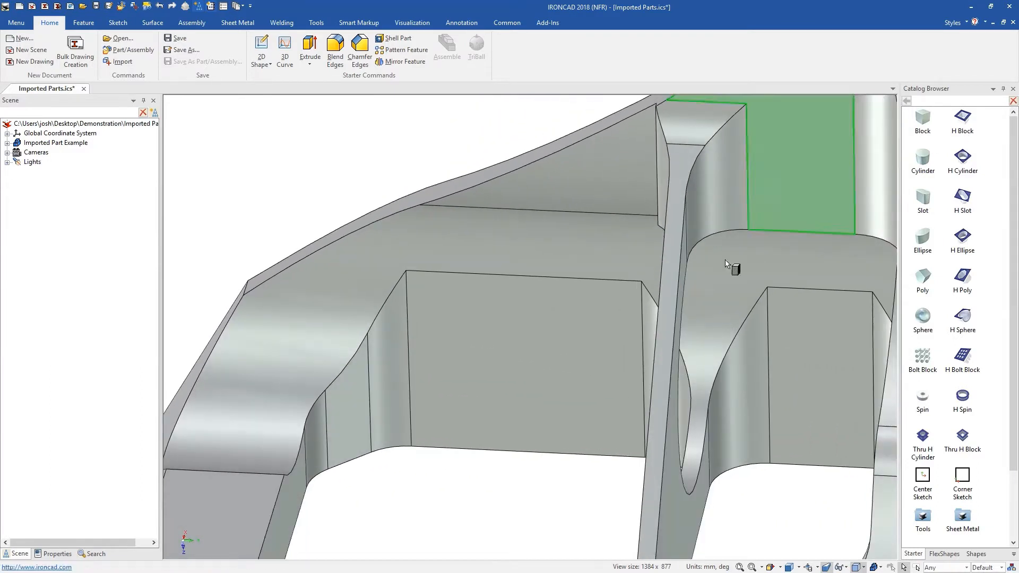
drag(526, 365, 526, 365)
drag(534, 401, 575, 453)
key(Return)
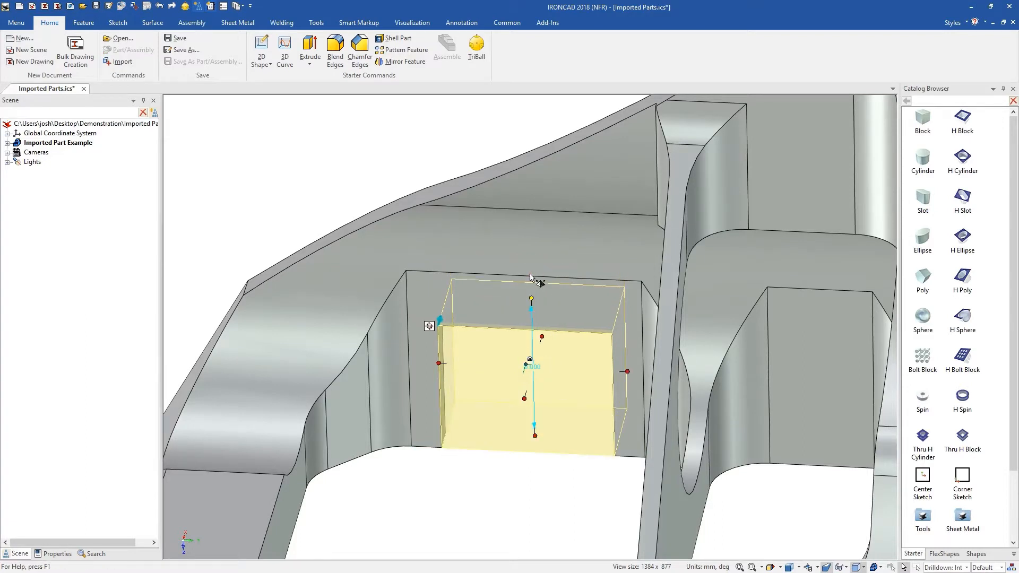
click(529, 493)
scroll(660, 421, down, 3)
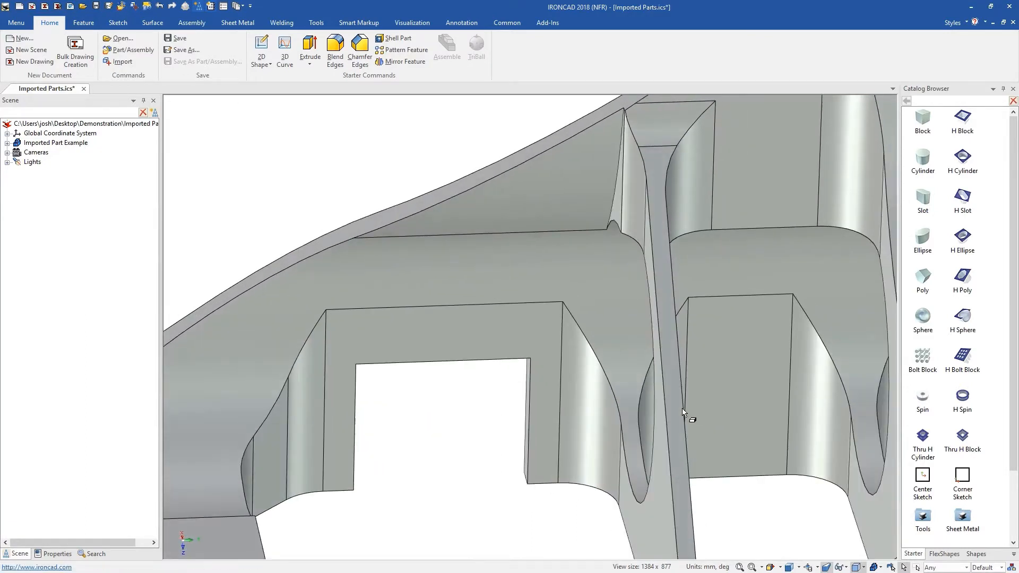
scroll(673, 430, down, 2)
scroll(672, 429, down, 3)
middle_drag(672, 427, 525, 464)
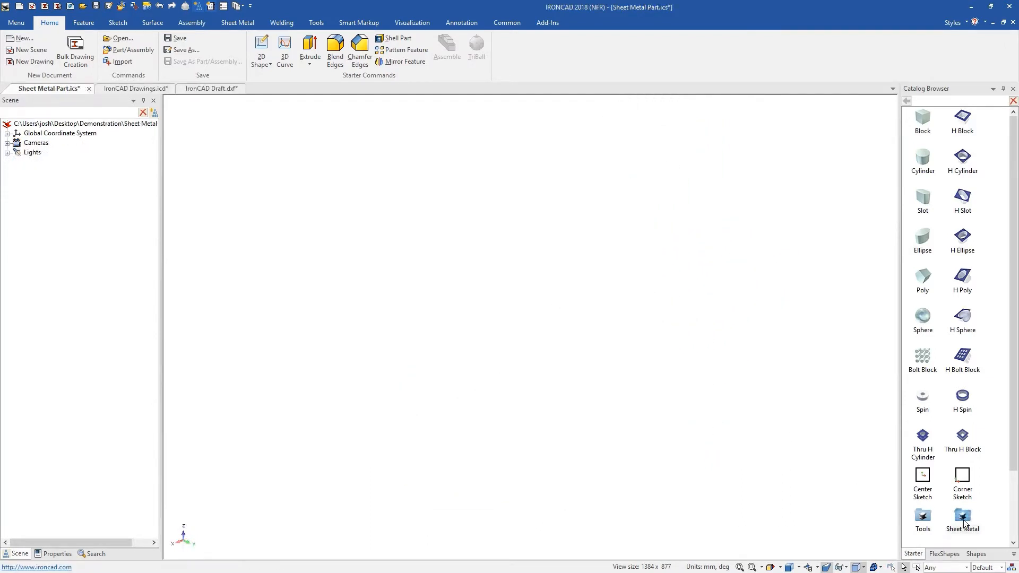
- Place a Stock sheet from the Sheet Metal catalog in the Sheet Metal Part scene and set its length to 150 mm
double_click(963, 521)
drag(452, 400, 451, 402)
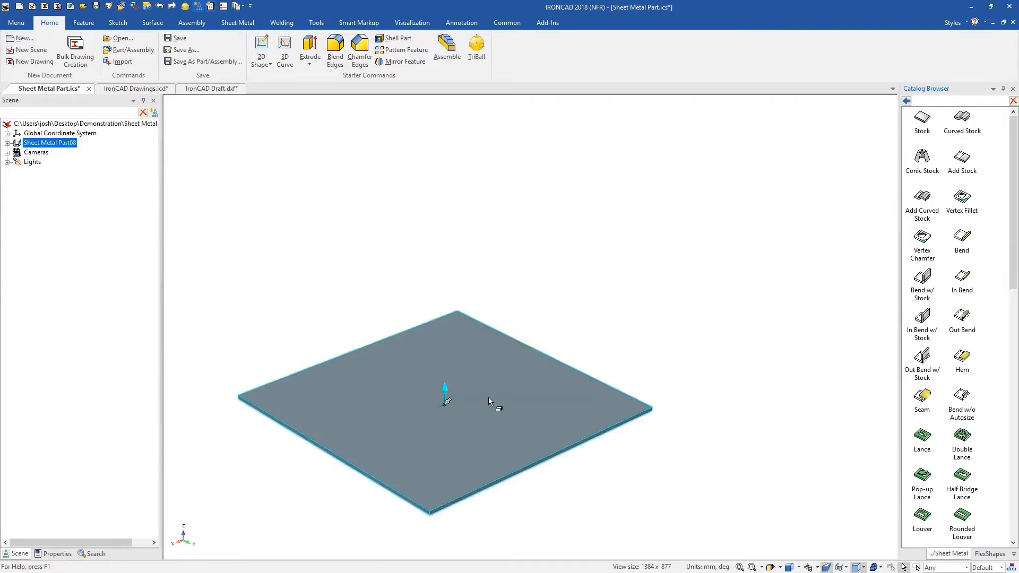
click(489, 397)
drag(563, 351, 663, 311)
text(150)
key(Return)
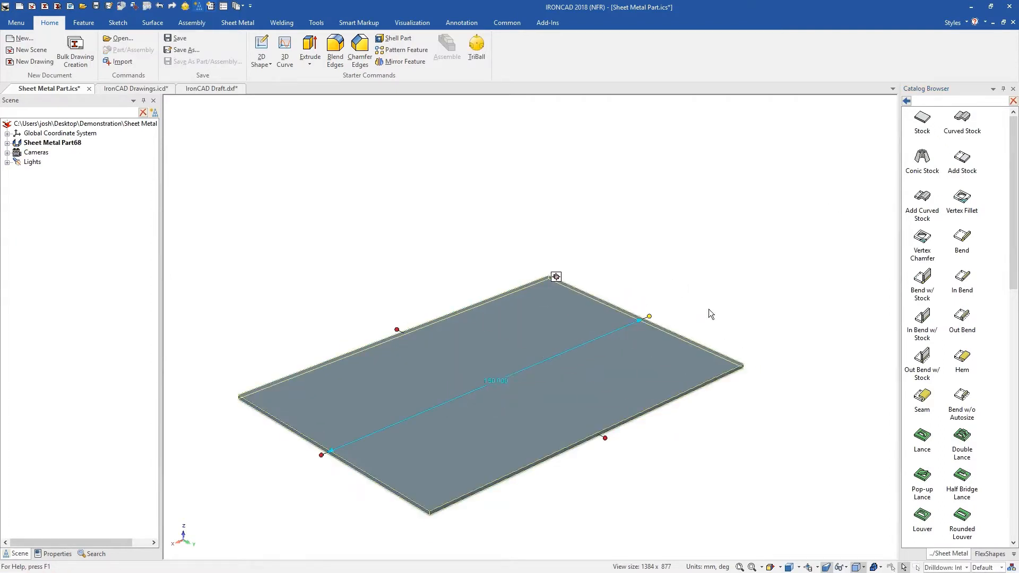
- Add three successive Bends from the sheet's rear long edge, forming a tall wall, a wide top flange and a short angled lip
drag(971, 240, 397, 199)
drag(479, 184, 478, 184)
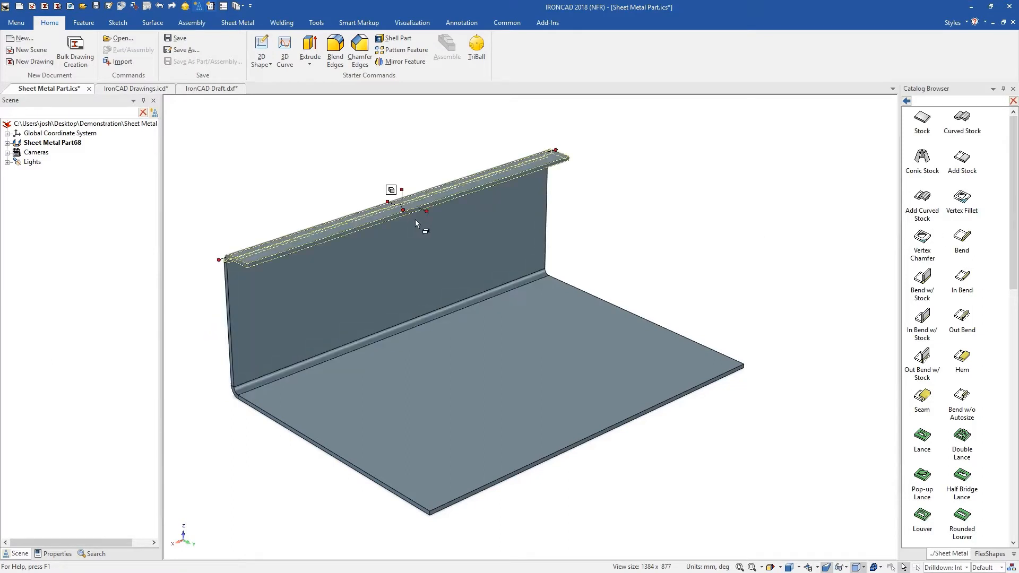
drag(516, 233, 492, 234)
drag(498, 271, 485, 250)
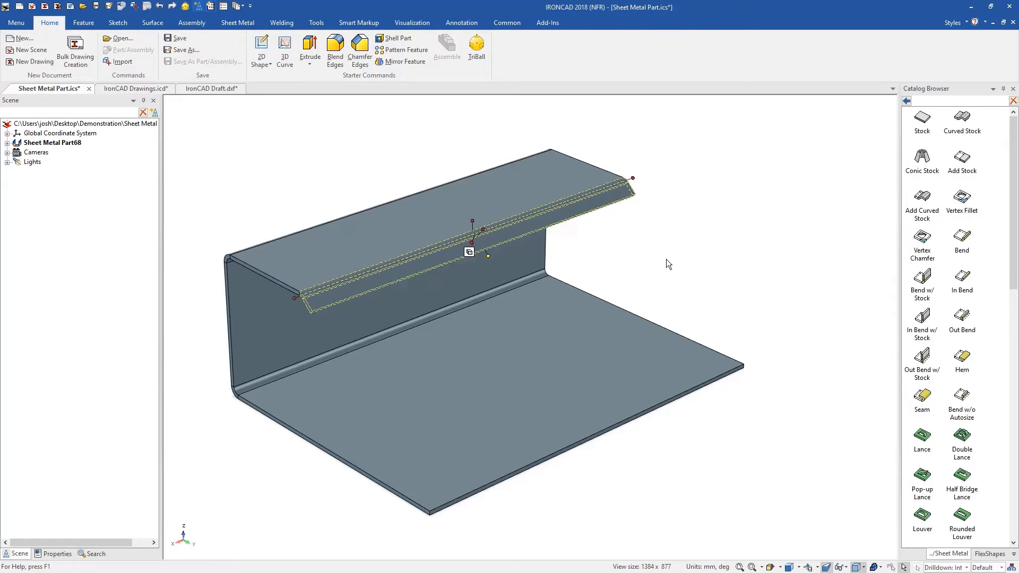
click(667, 259)
click(244, 23)
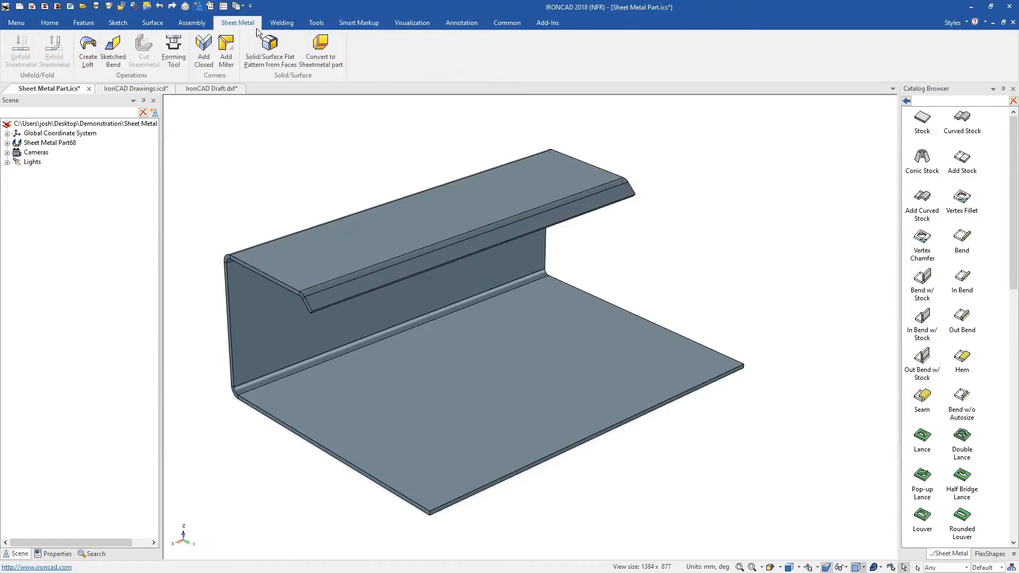
- Add miter flanges from the three existing bends along the base sheet's two side edges
click(226, 52)
click(263, 329)
click(354, 292)
click(355, 292)
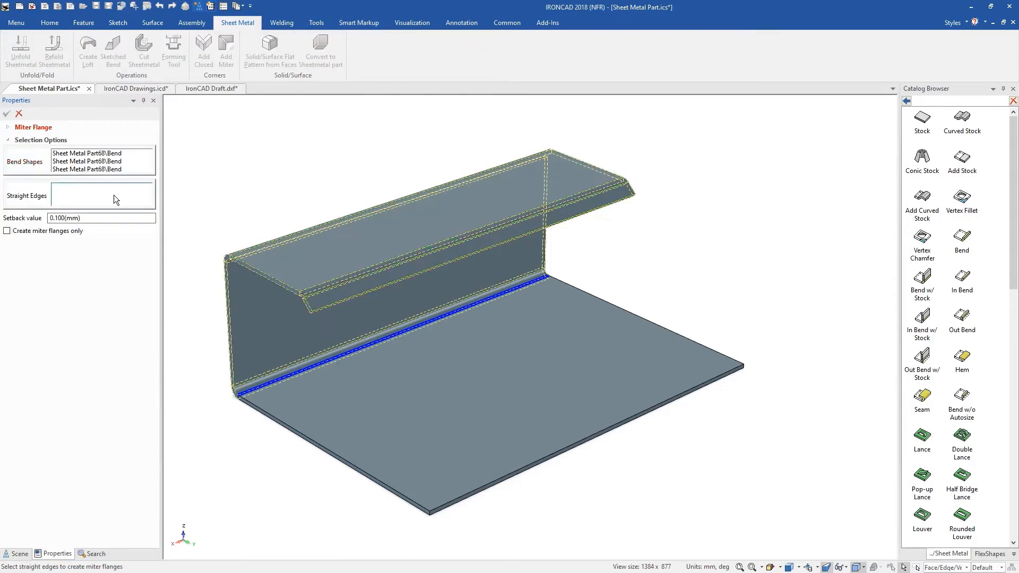
click(476, 380)
click(7, 114)
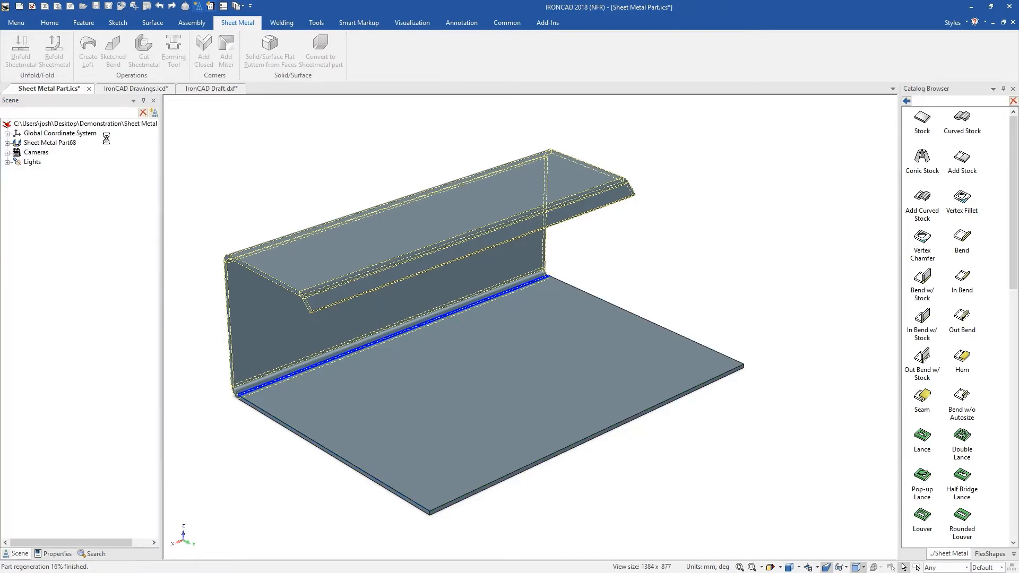
- Cut a rectangular notch through one side's top flange with a catalog block and mirror it to the opposite flange about the base's front-edge midpoint
click(907, 101)
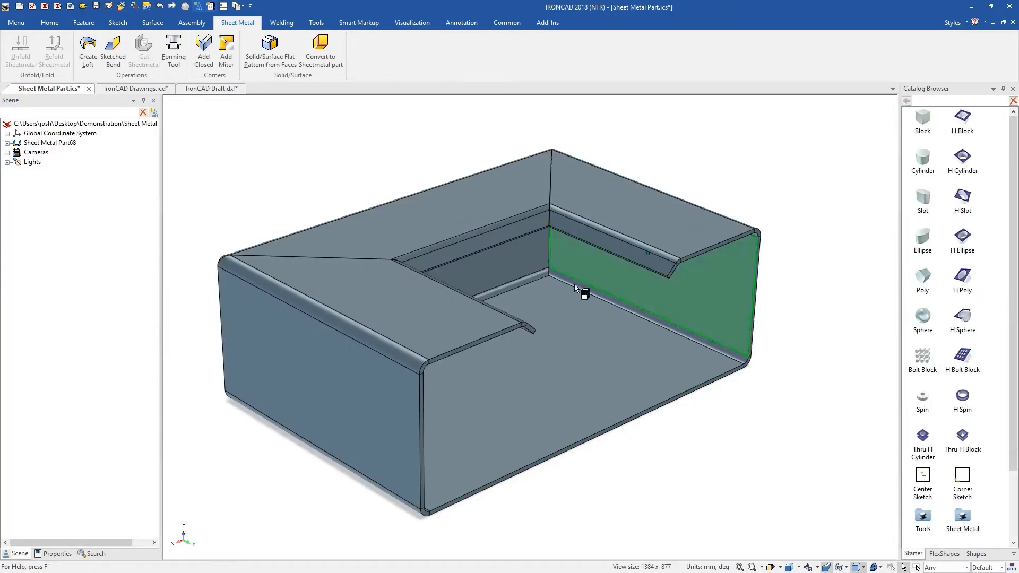
drag(575, 287, 478, 342)
ctrl+drag(393, 347, 415, 341)
key(F10)
key(space)
drag(522, 367, 600, 433)
key(space)
right_click(589, 435)
mouse_move(628, 427)
click(550, 450)
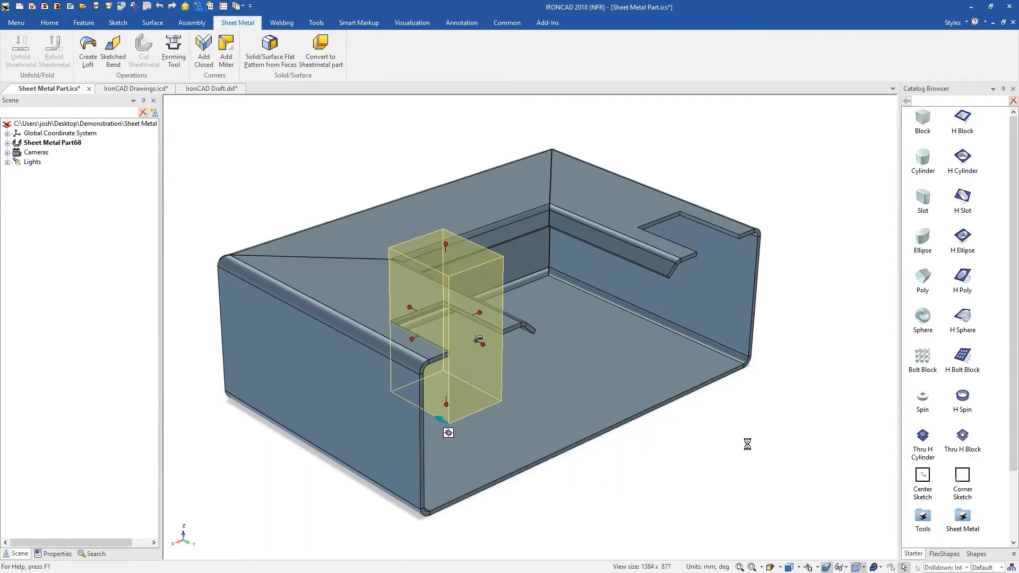
- Unfold the sheet metal part and place a standard view of its flat pattern on the A3 sheet in IronCAD Drawings.icd
right_click(499, 334)
click(529, 219)
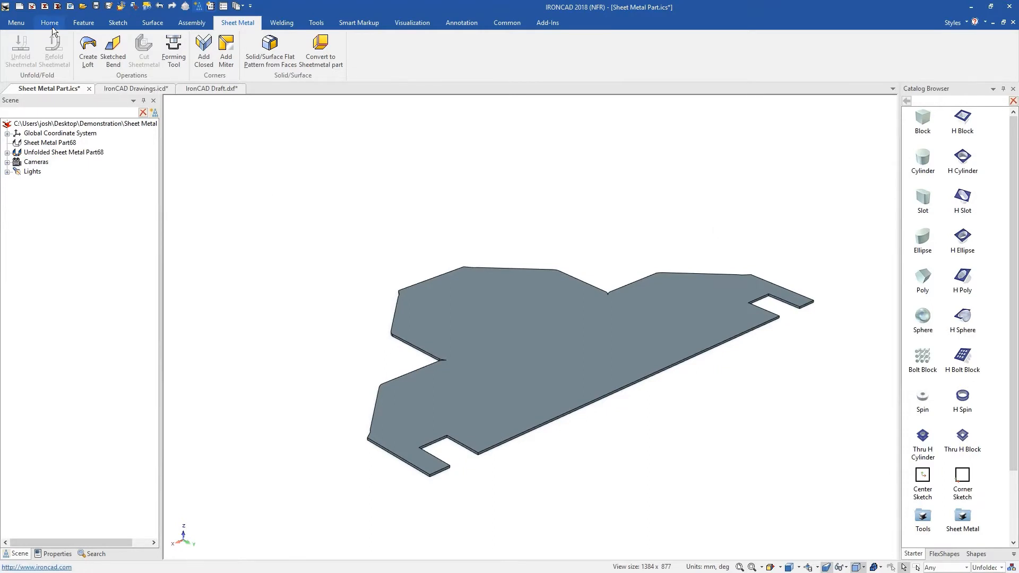
click(52, 24)
click(136, 88)
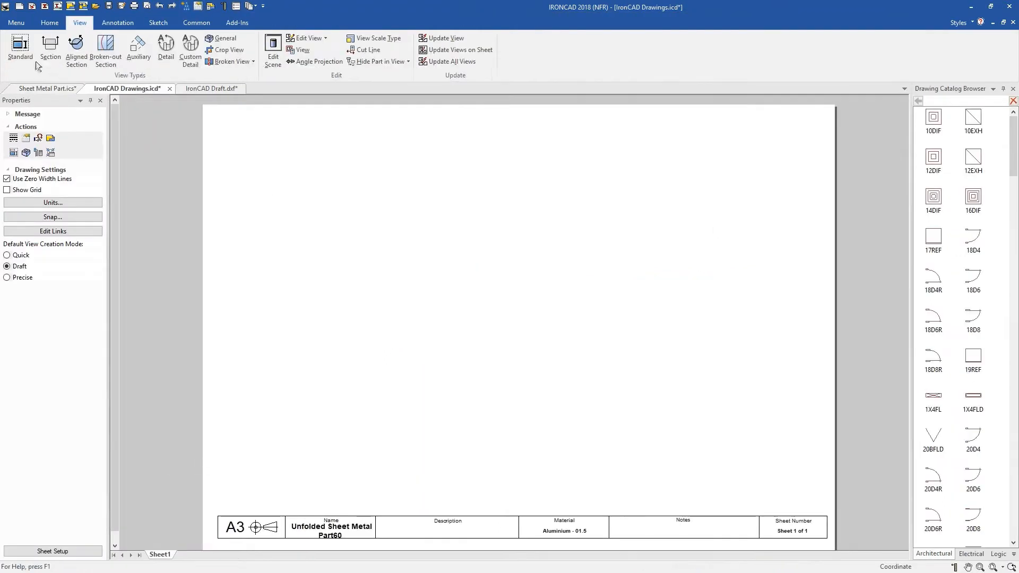
click(21, 48)
click(604, 155)
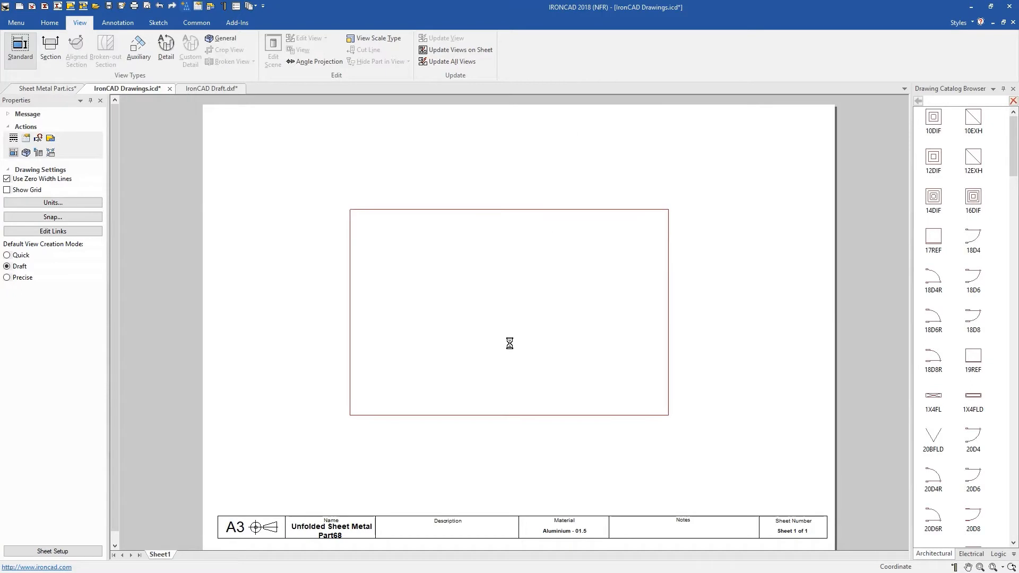
click(519, 345)
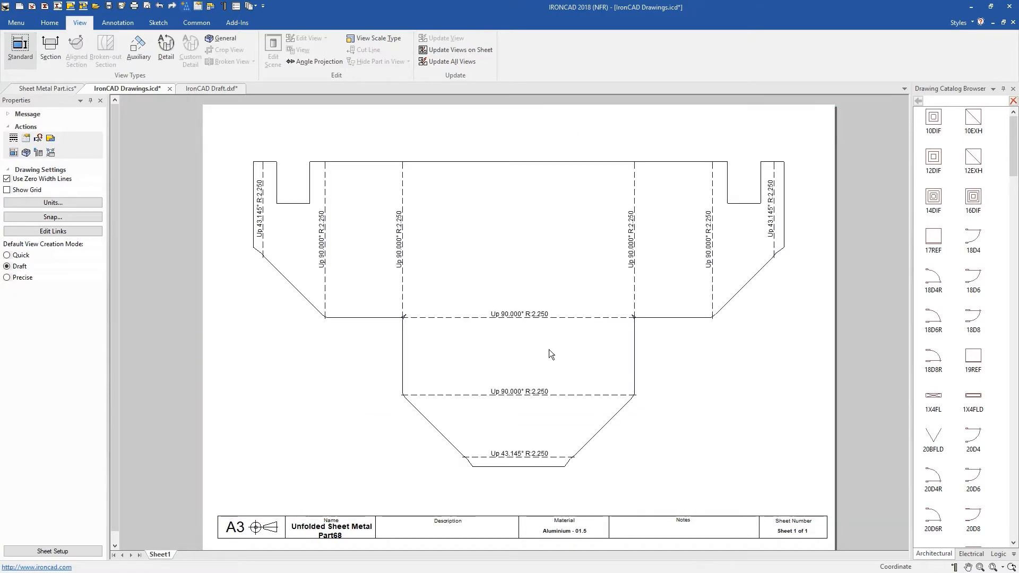
- Export a standard view of the unfolded part into IronCAD Draft.dxf through the view's projection options
click(219, 88)
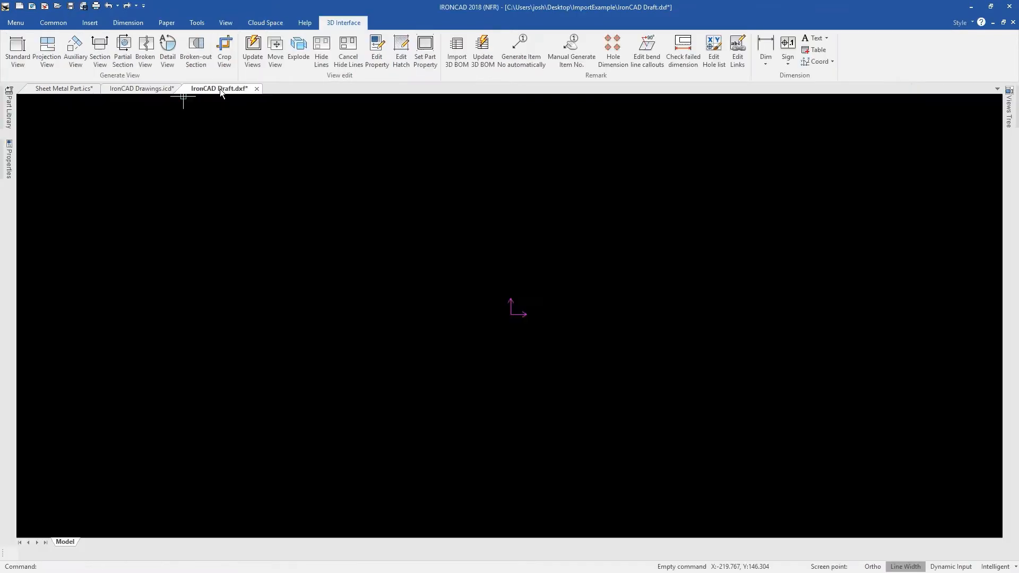
click(24, 50)
click(575, 276)
click(510, 182)
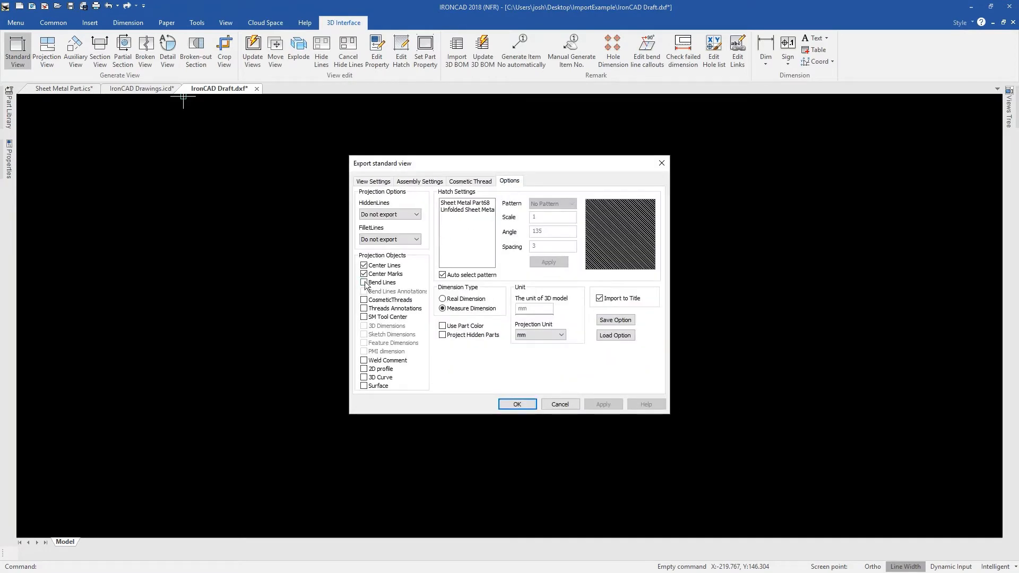
click(517, 404)
click(514, 327)
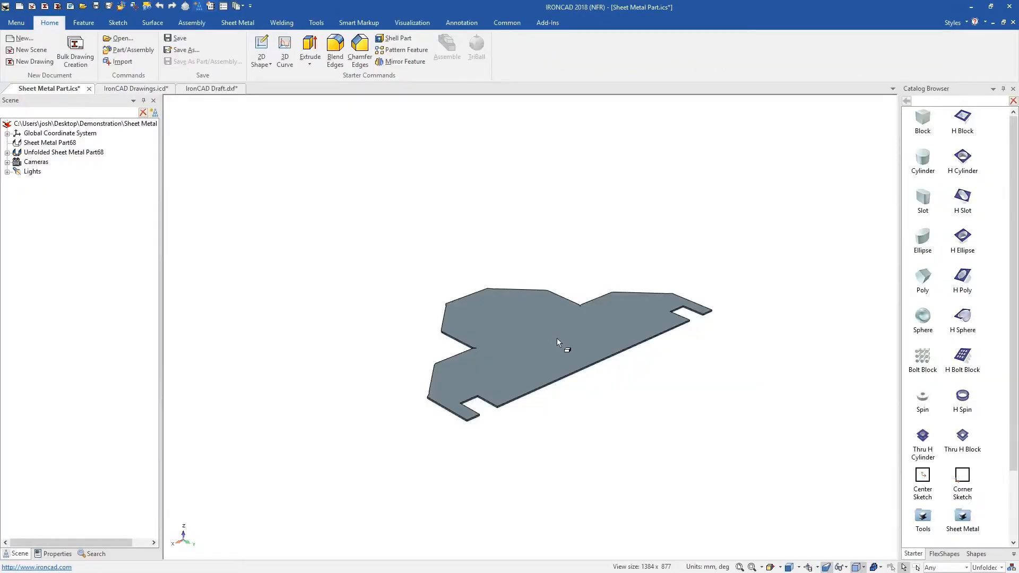
- Refold the unfolded sheet metal part in the Sheet Metal Part scene
scroll(557, 342, up, 2)
click(603, 369)
right_click(698, 339)
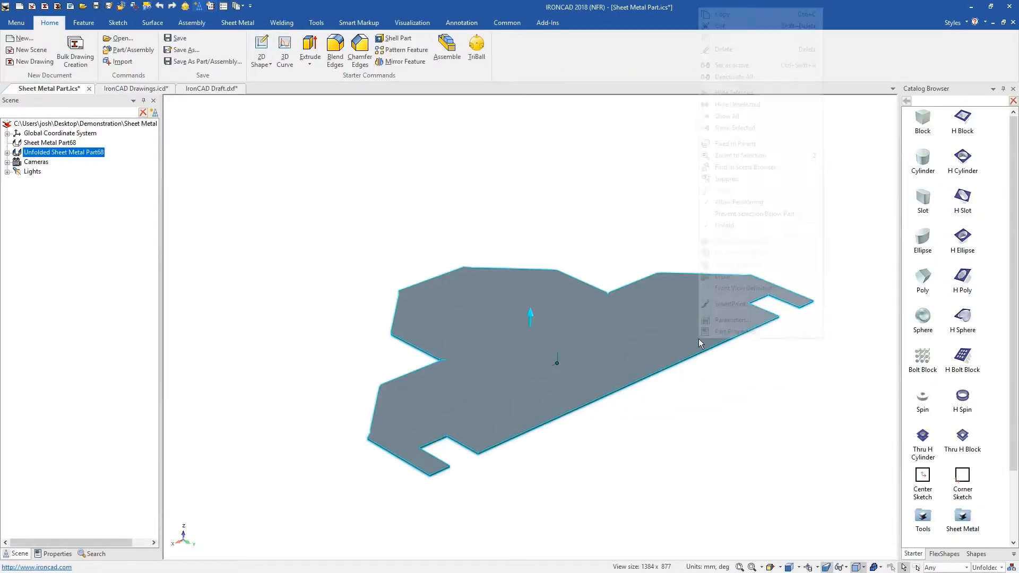
click(750, 225)
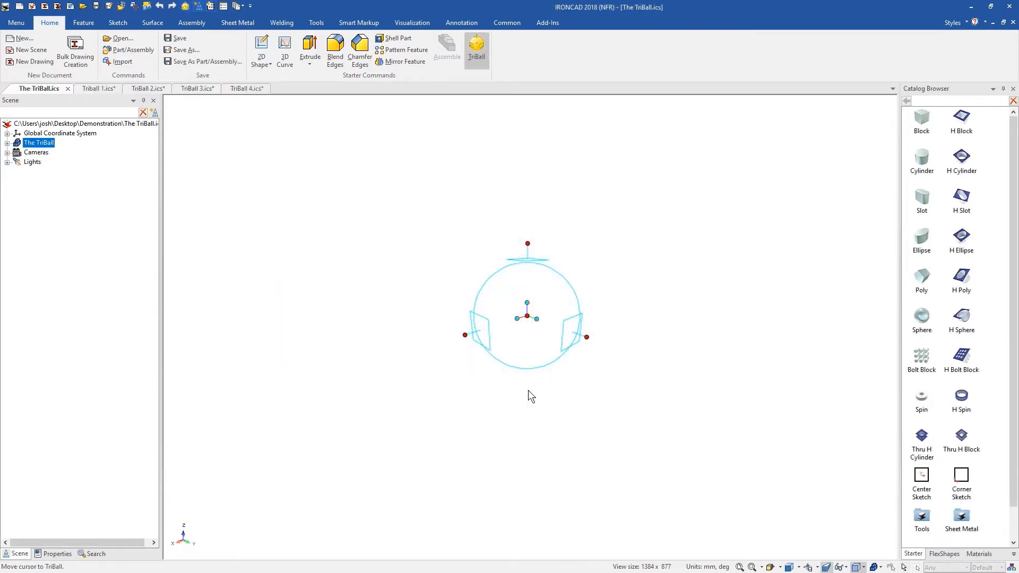
- Use the TriBall in the Triball 1 scene to repeat the ISO Tanker sideways with number 2 and distance 4354.120 mm
click(101, 91)
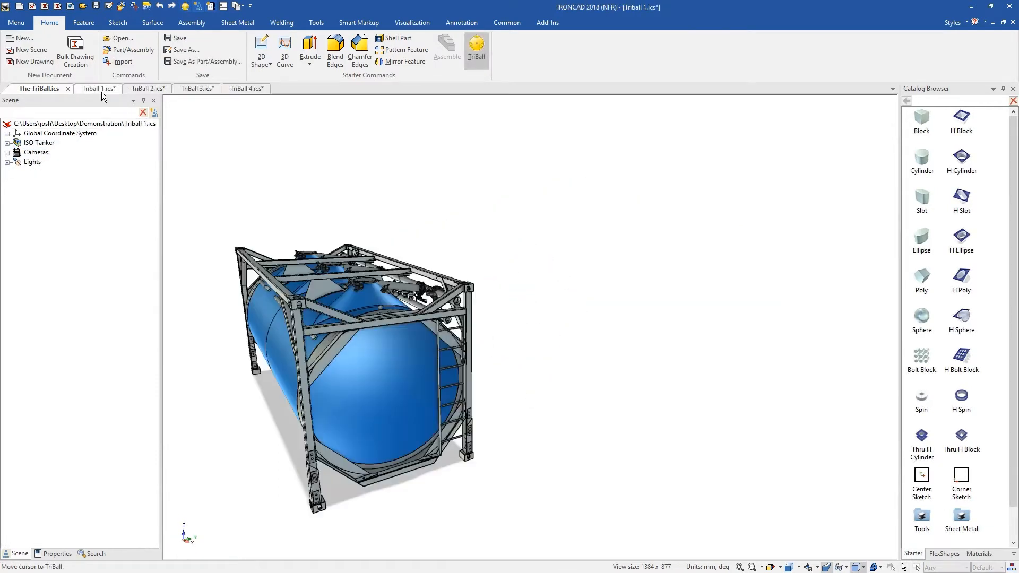
click(365, 348)
key(F10)
right_drag(415, 289, 610, 273)
click(453, 317)
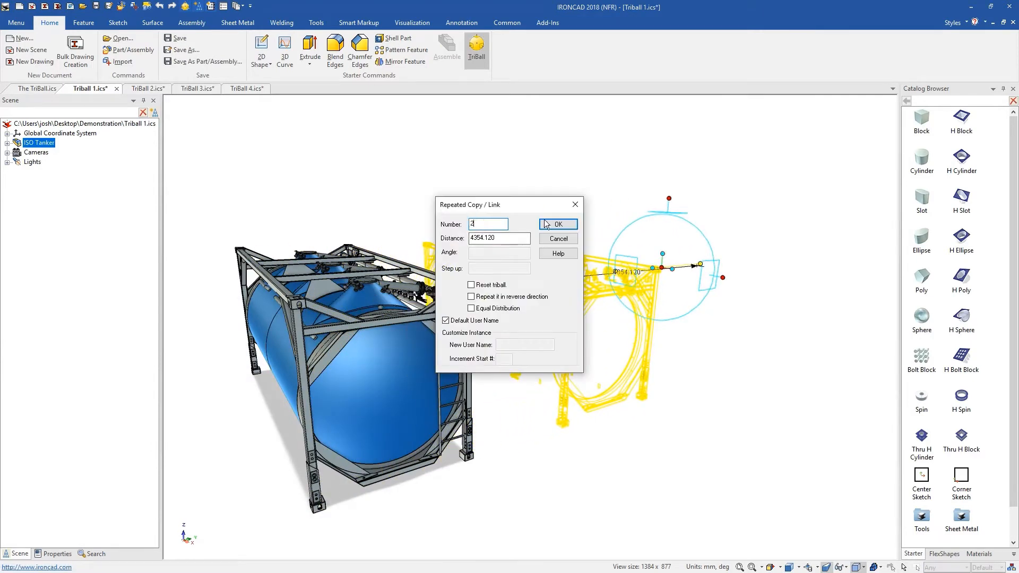
click(546, 225)
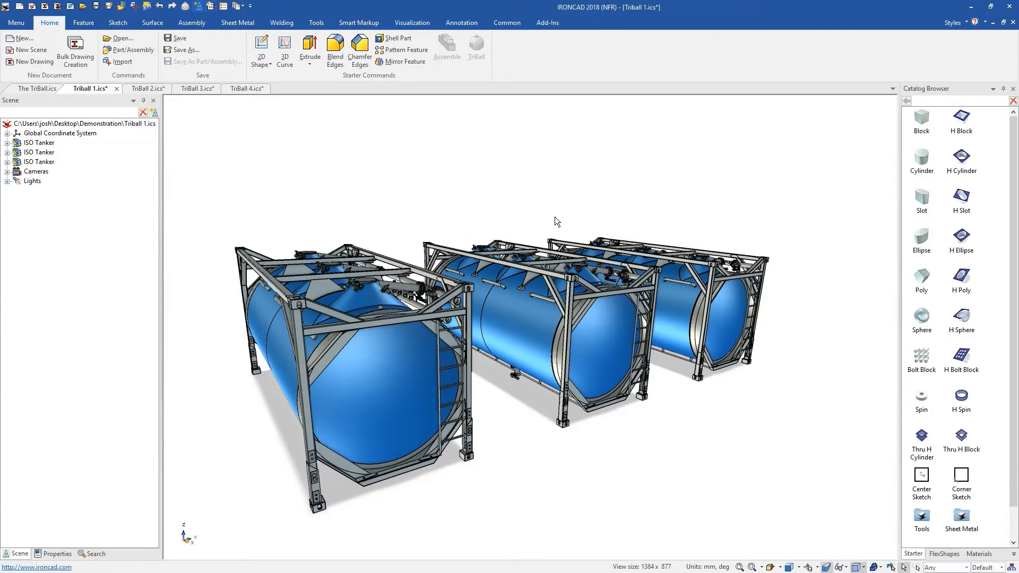
- Pattern the small rim hole in the TriBall 2 scene around the wheel's vertical axis with 30 instances at 12°
click(148, 89)
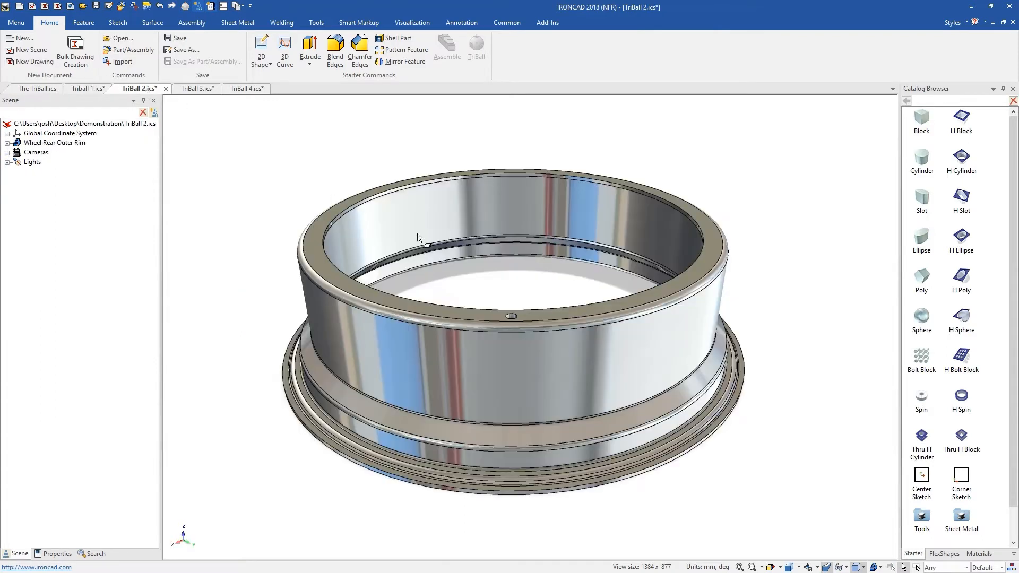
double_click(513, 315)
key(F10)
click(514, 158)
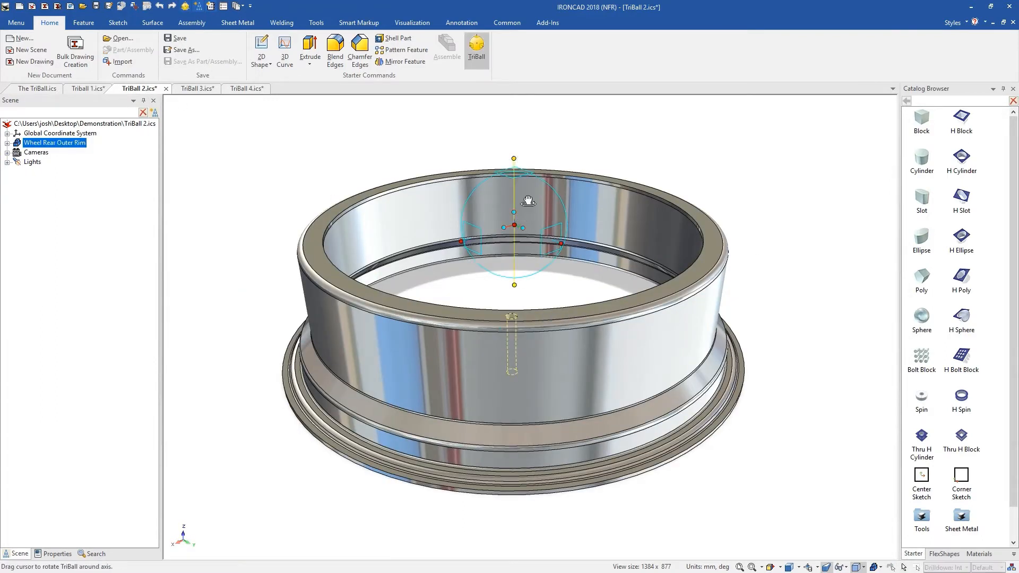
right_drag(562, 211, 518, 197)
click(565, 238)
key(Tab)
text(1)
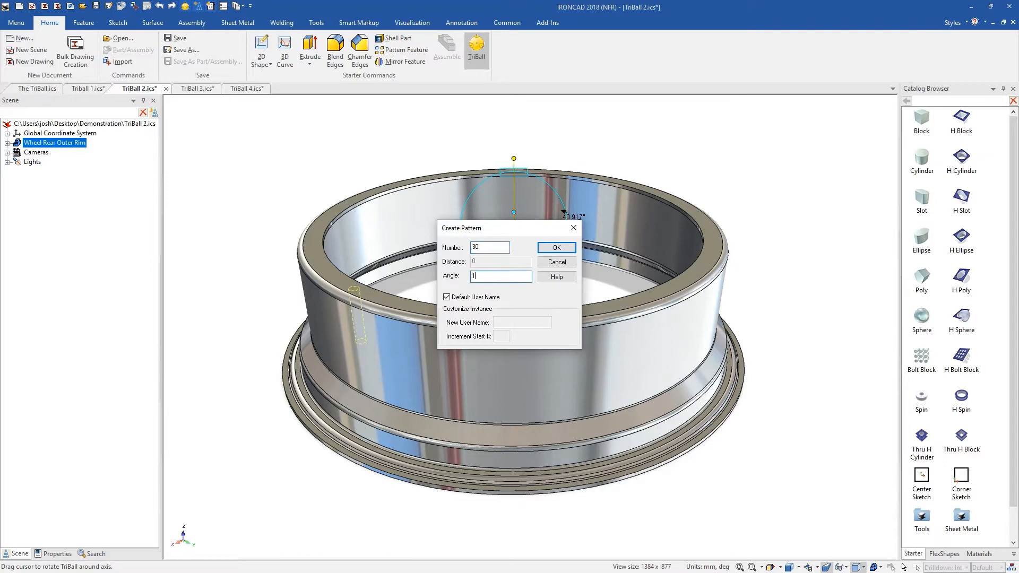
text(2)
click(557, 247)
key(F10)
click(713, 158)
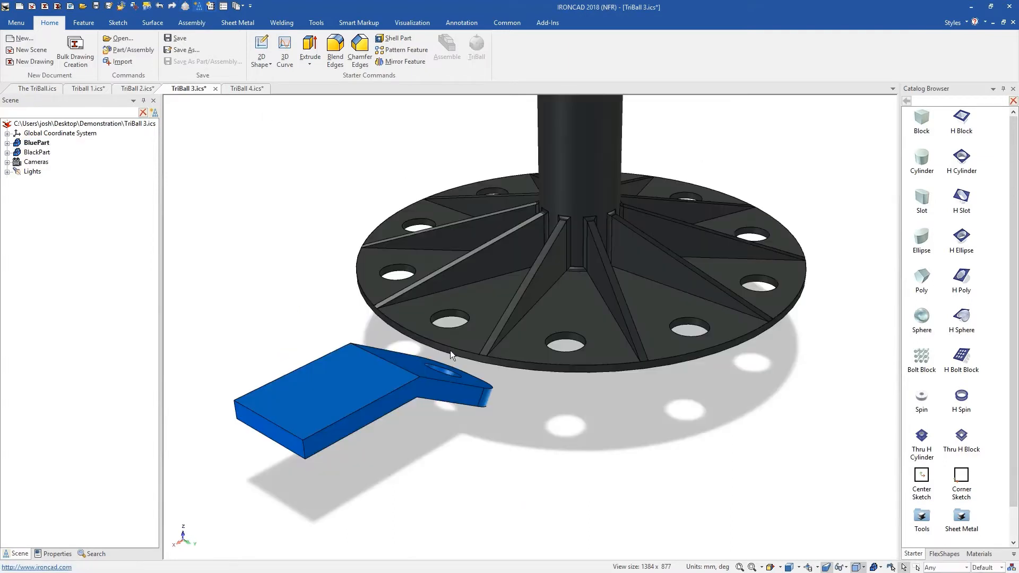
- Reposition BluePart's angled end with the TriBall so it lies parallel beneath the black plate, its hole aligned with the plate's nearest hole
drag(451, 350, 342, 419)
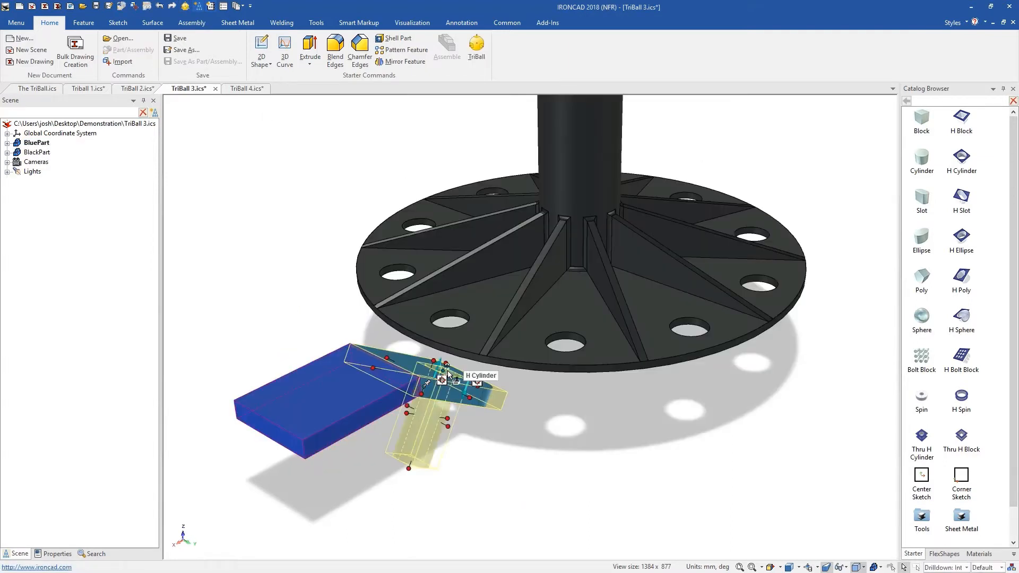
key(F10)
key(F10)
click(838, 266)
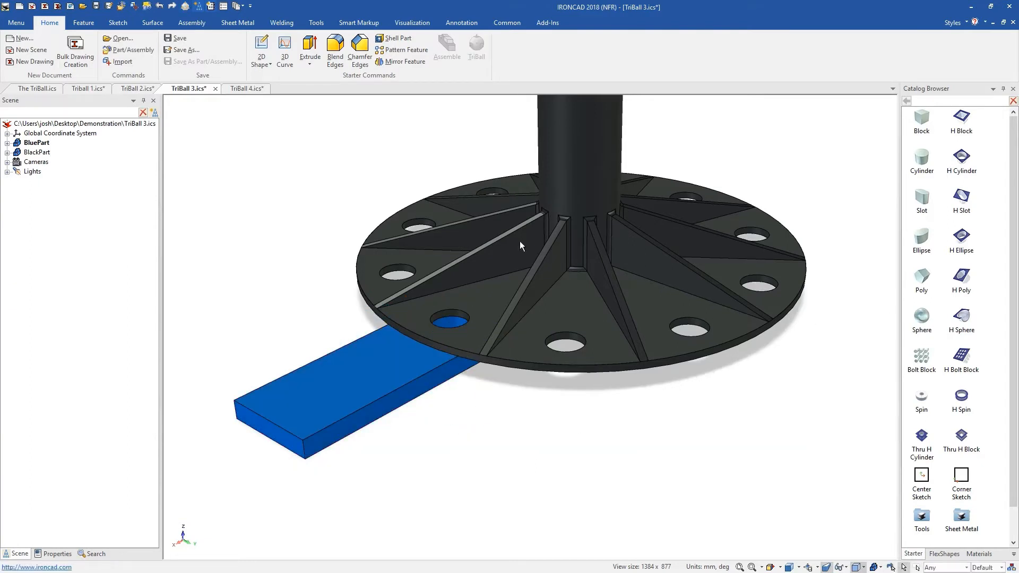
- Link the grooved roller to the centre points of the four open holes in the vertical plate in the TriBall 4 scene
click(252, 90)
click(470, 305)
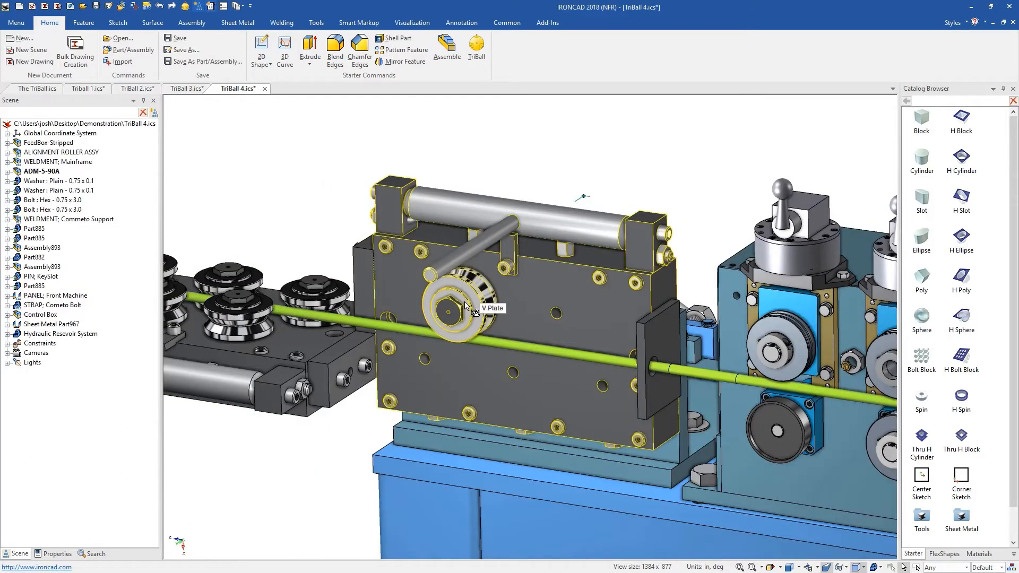
key(F10)
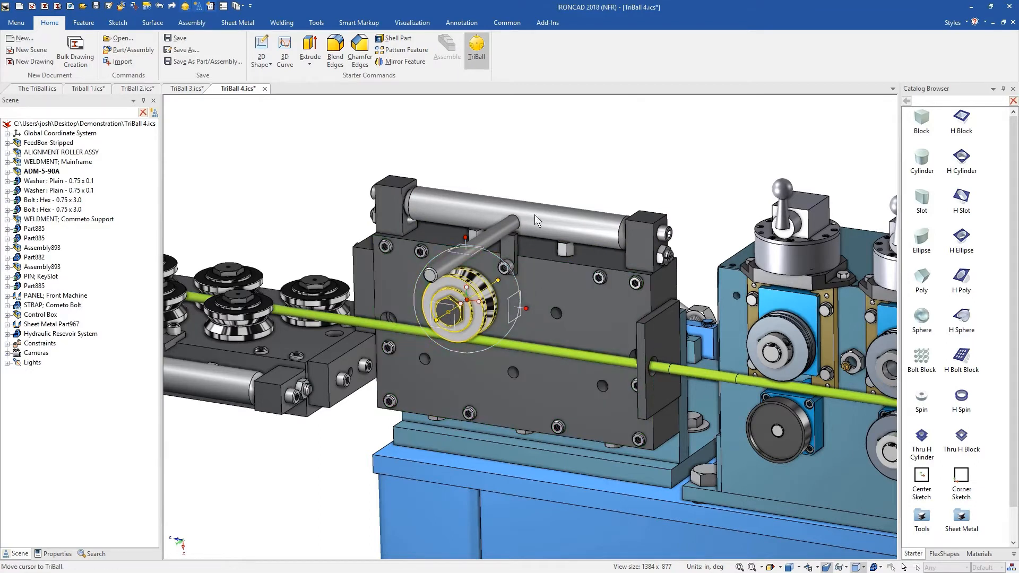
right_click(467, 292)
mouse_move(494, 338)
click(403, 361)
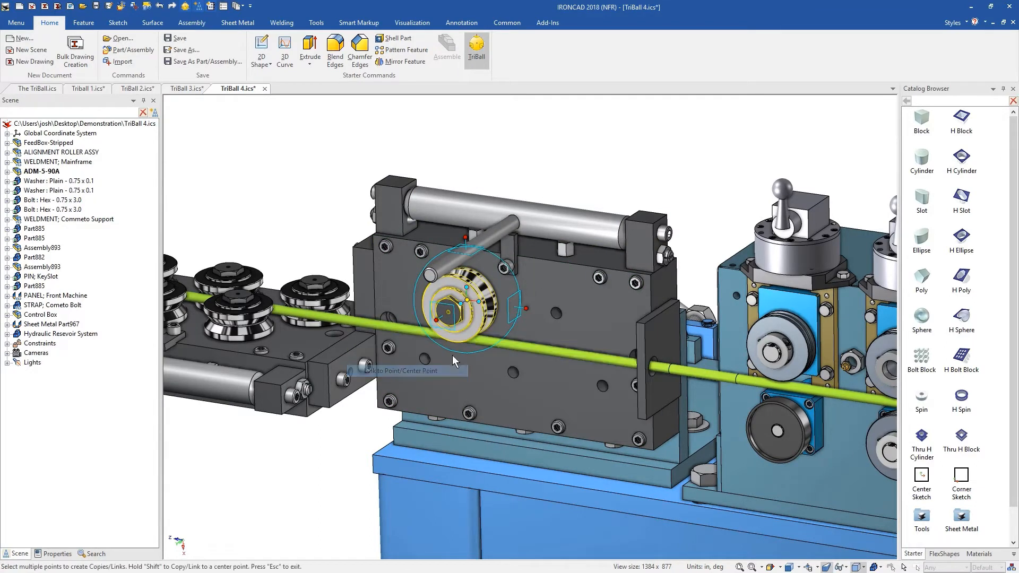
click(555, 313)
click(603, 384)
click(514, 371)
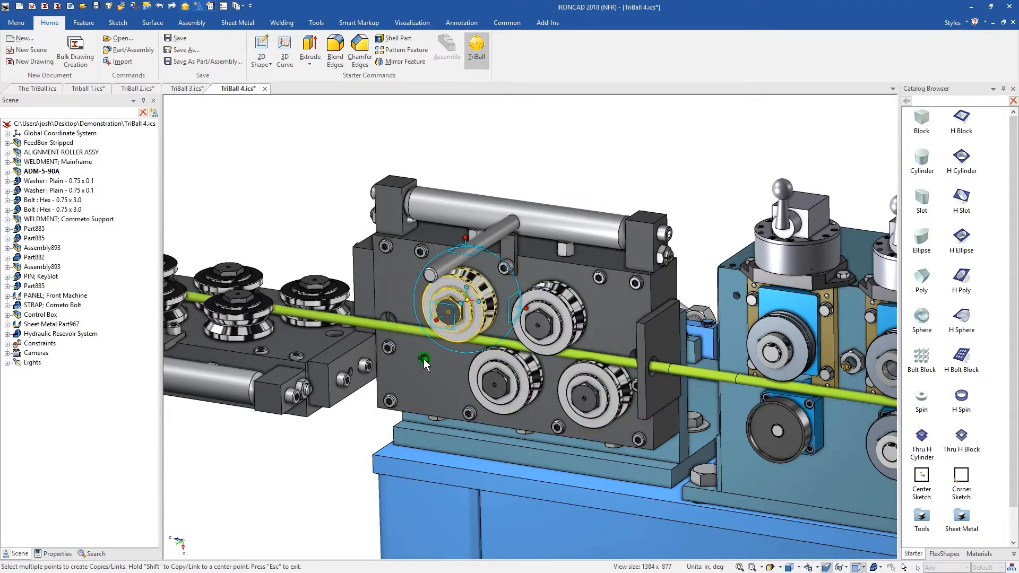
click(428, 359)
key(Escape)
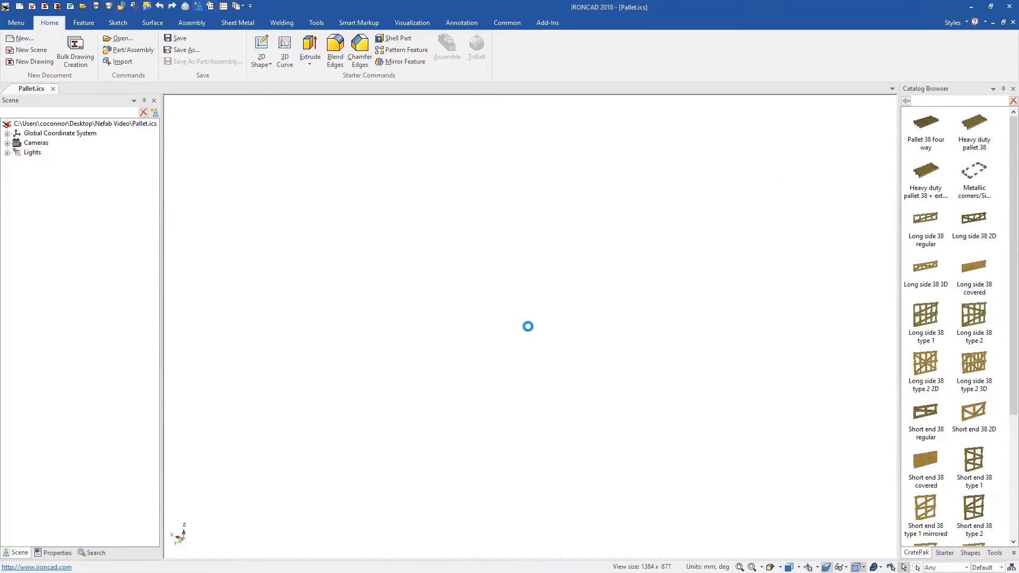
- Place a Heavy duty pallet from the CratePak catalog, lengthen it slightly, and set the Product on top of it
drag(520, 339, 537, 329)
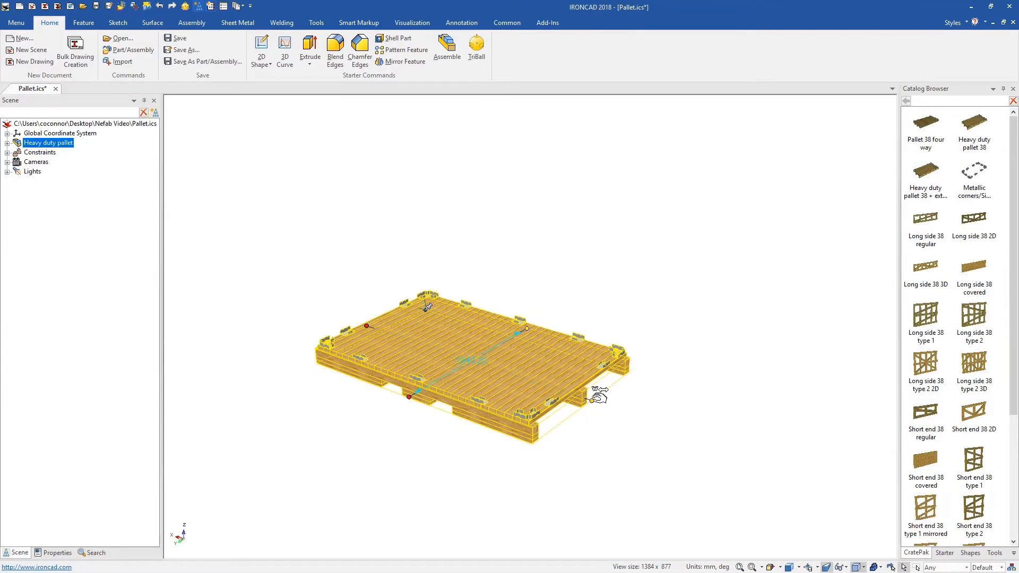
drag(591, 399, 613, 408)
click(737, 460)
scroll(983, 497, down, 3)
drag(982, 533, 491, 356)
- Extend the pallet lengthwise to the product's end flanges and set its length to 4200 mm
click(558, 428)
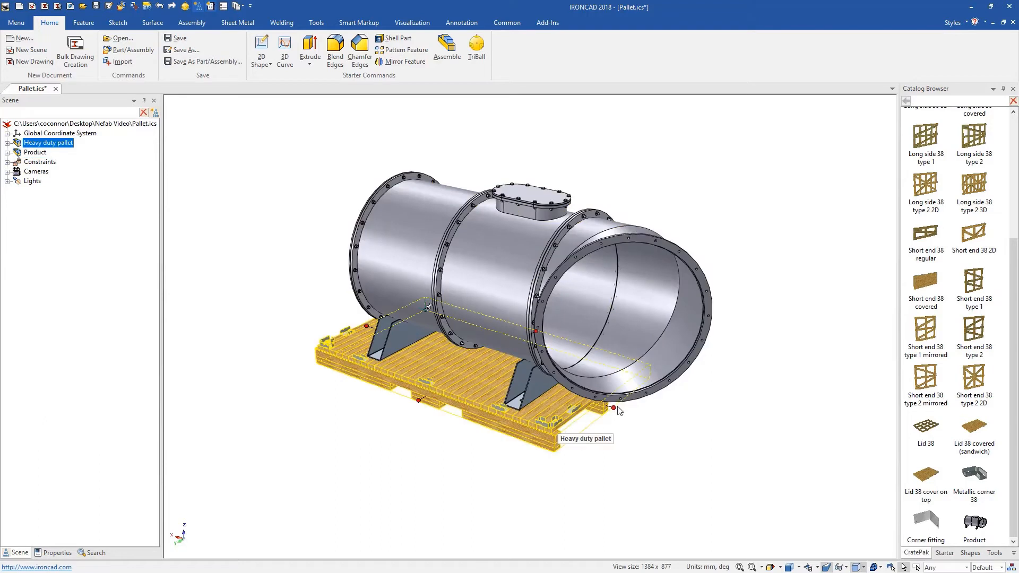
shift+drag(619, 412, 712, 317)
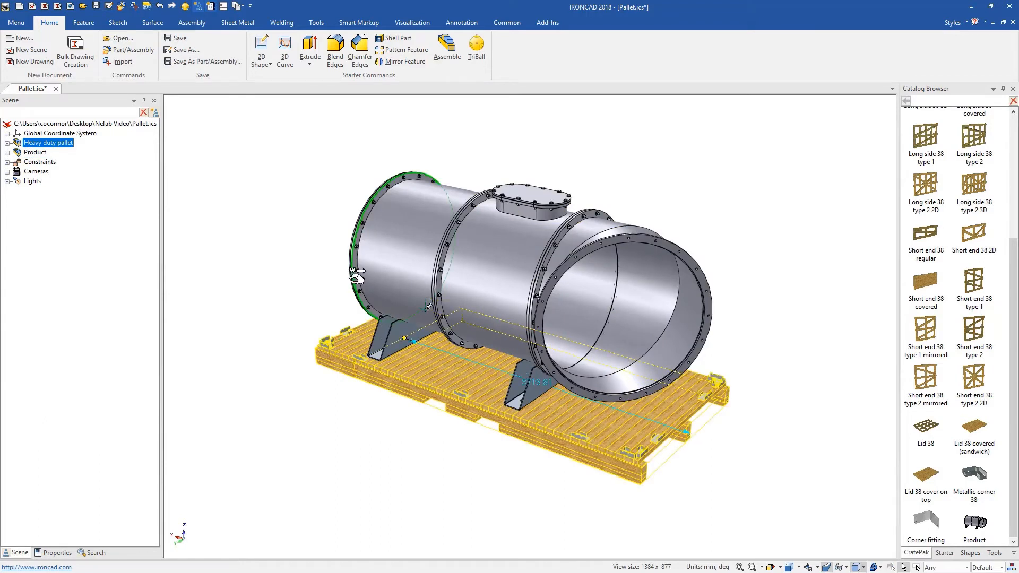
text(4000)
key(Return)
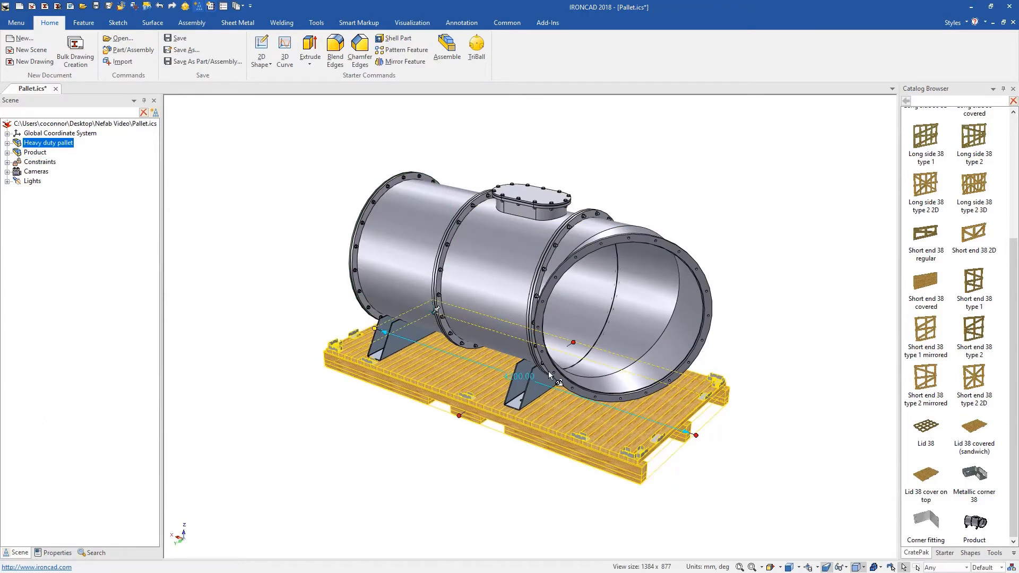
- Set the heavy duty pallet's length to 4400 mm and its width to 2200 mm
click(697, 433)
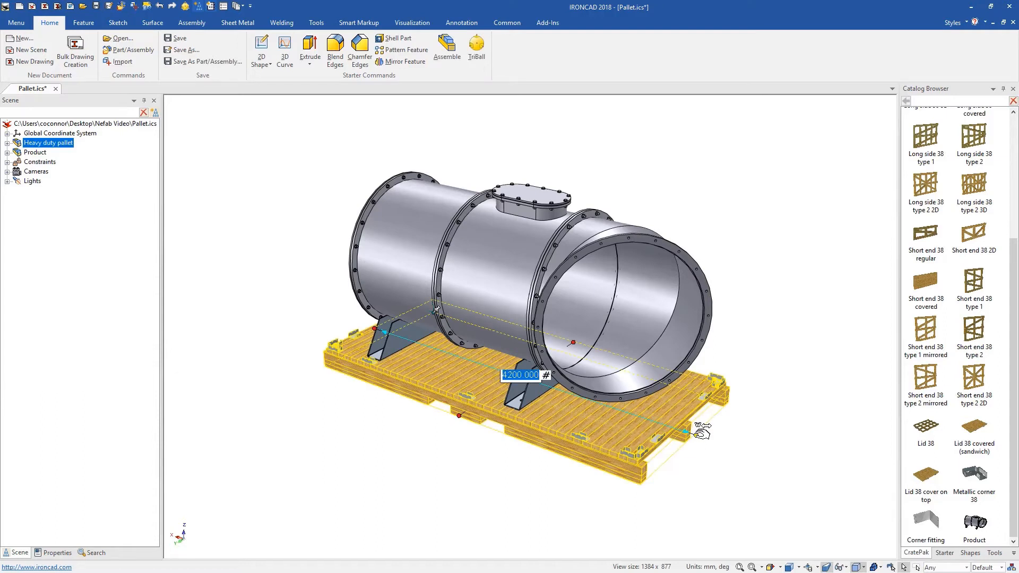
text(4400)
key(Return)
click(585, 344)
text(2200)
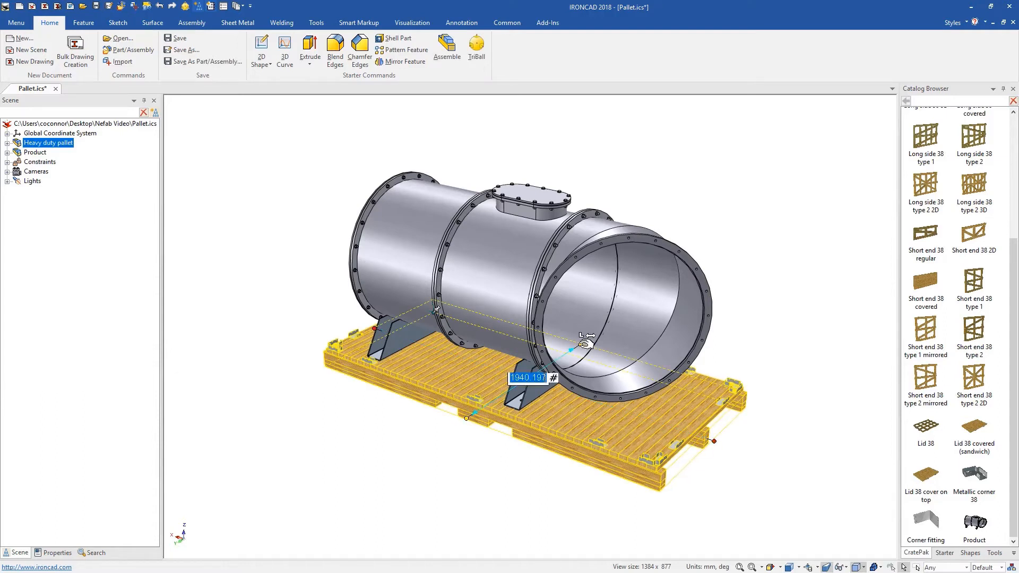
key(Return)
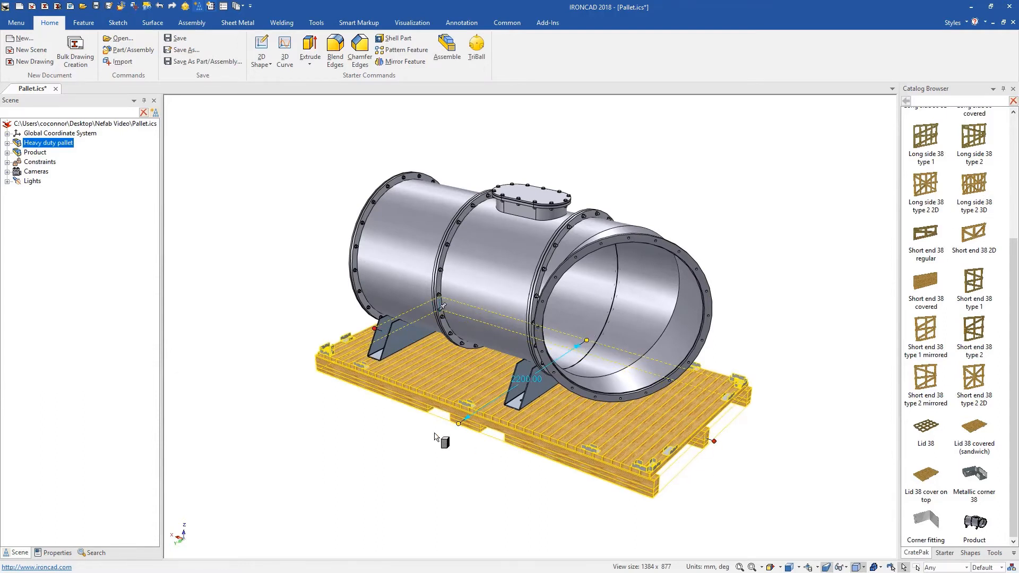
- Mount a Long side 38 type 2 3D panel along each long edge of the pallet and set the panels' height to 2200 mm
drag(434, 436, 435, 438)
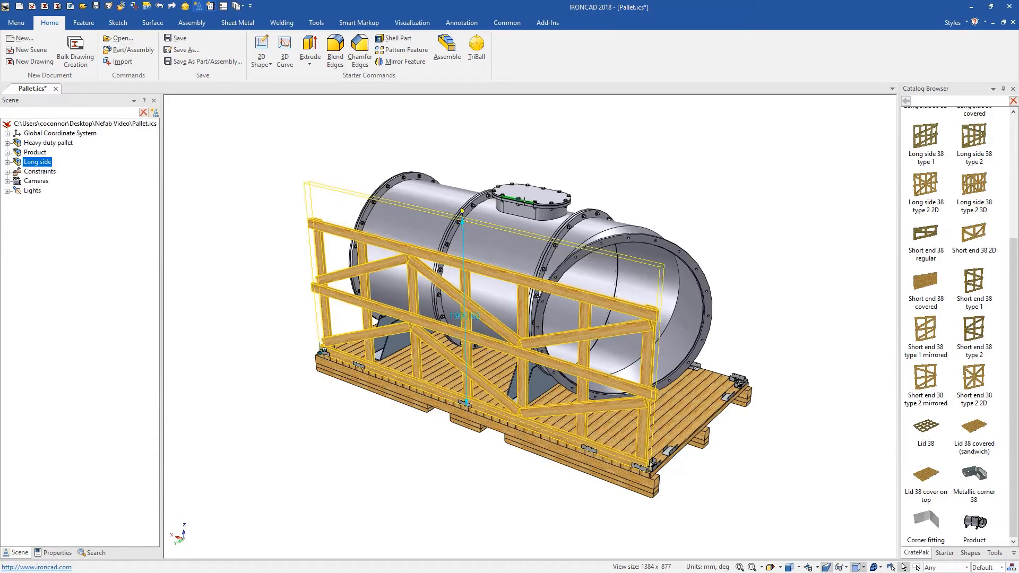
shift+drag(524, 200, 524, 201)
key(Return)
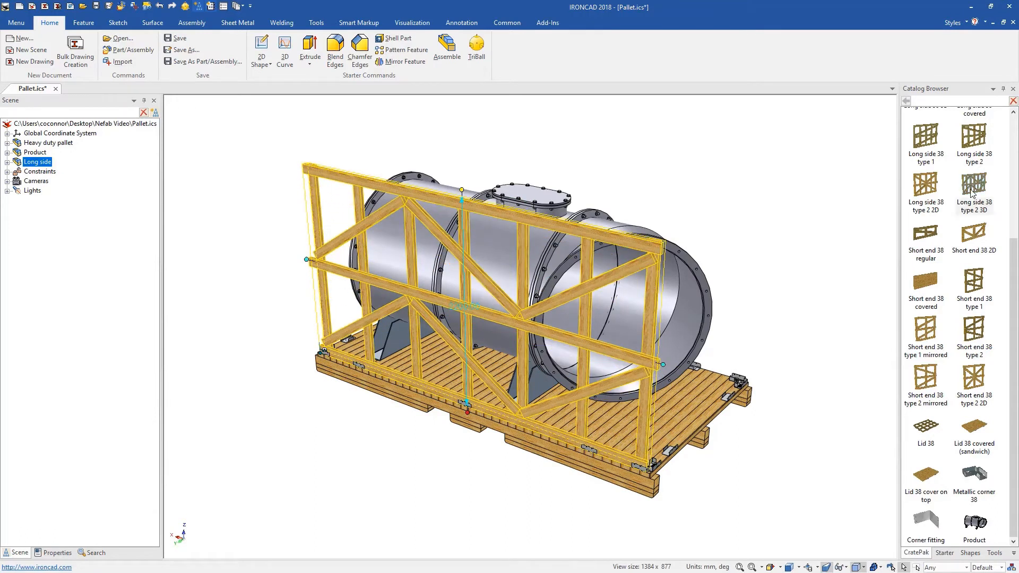
drag(972, 194, 710, 371)
shift+drag(582, 190, 563, 219)
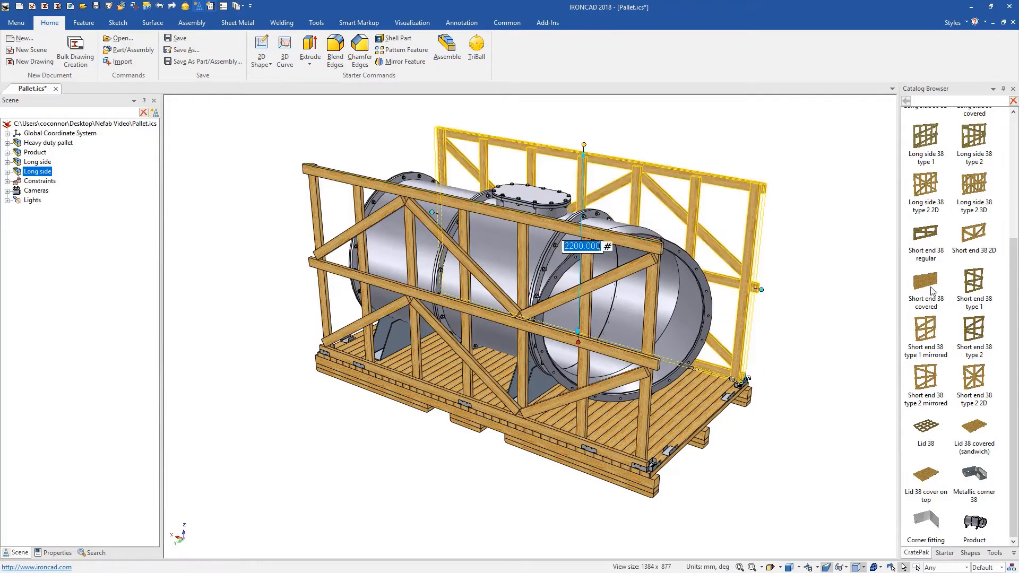
- Add a Short end 38 type 2 2D panel at each end of the pallet and raise both to the long sides' top edges
drag(974, 378, 654, 468)
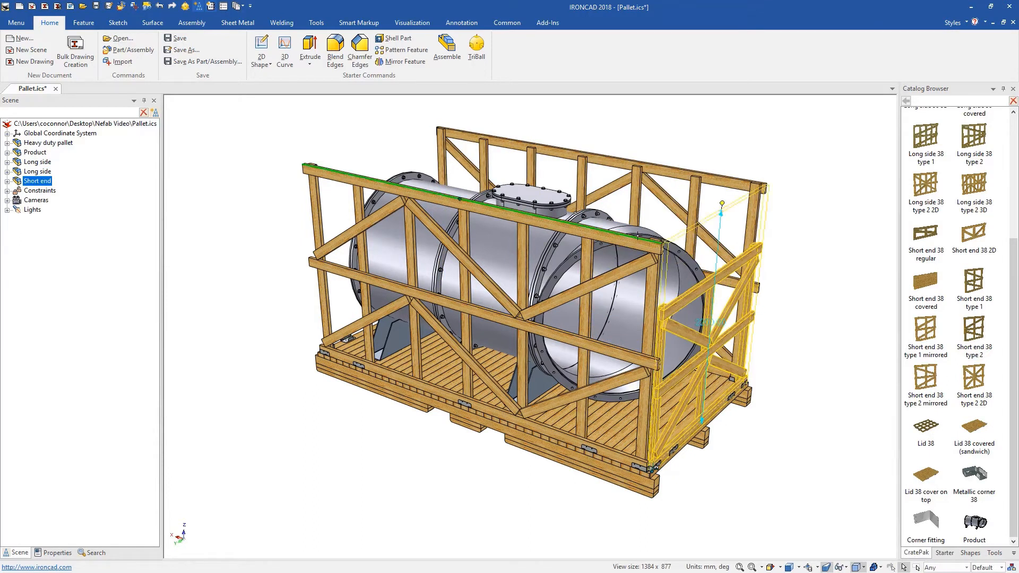
drag(419, 369, 355, 335)
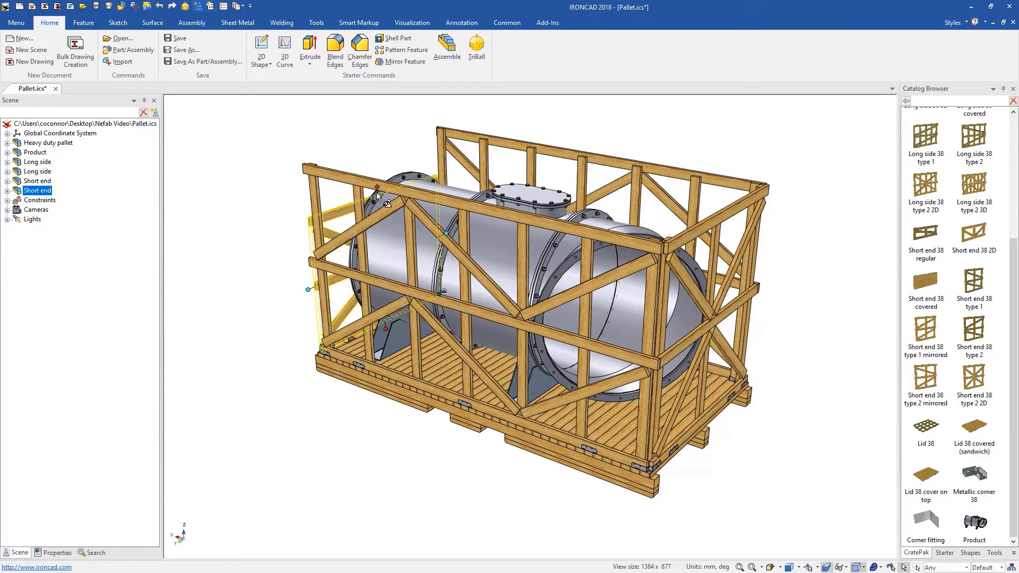
shift+drag(378, 197, 333, 168)
- Fit a Metallic corner 38 at each of the crate's four upper corners and close the top with a Lid 38
drag(971, 478, 438, 126)
drag(976, 476, 307, 162)
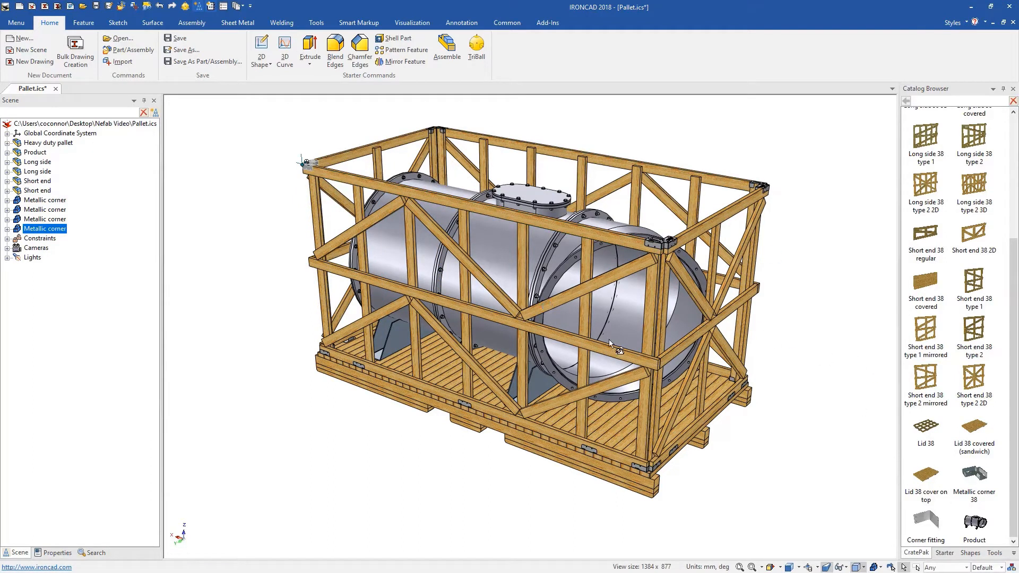
drag(920, 429, 657, 294)
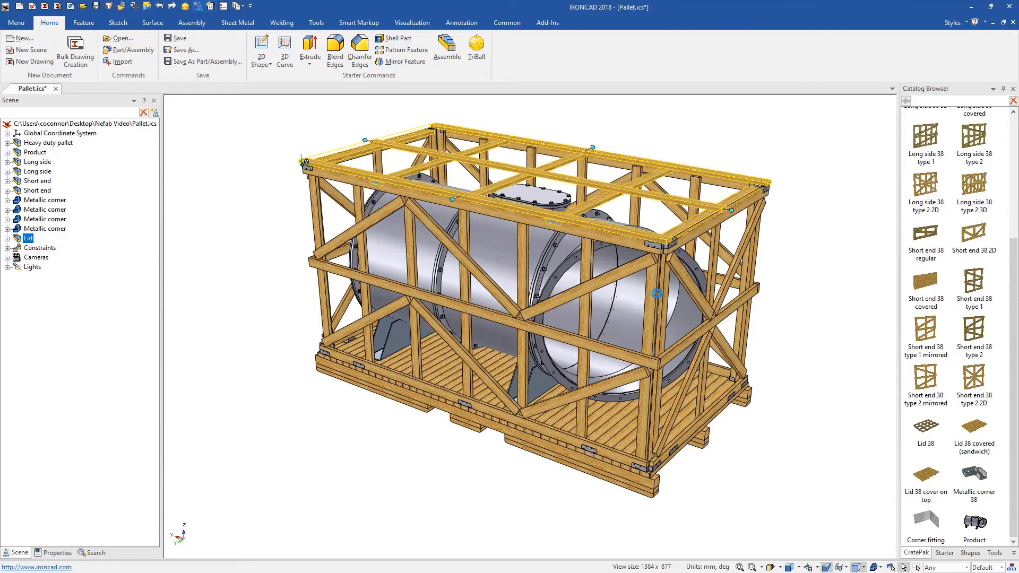
- Set the heavy duty pallet's length to 4500 mm
click(710, 437)
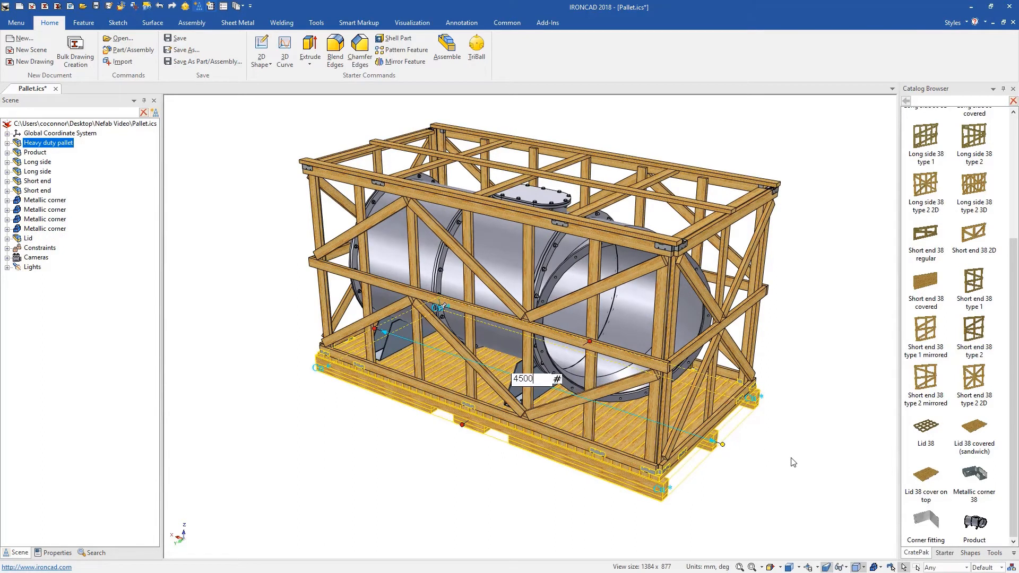
key(Return)
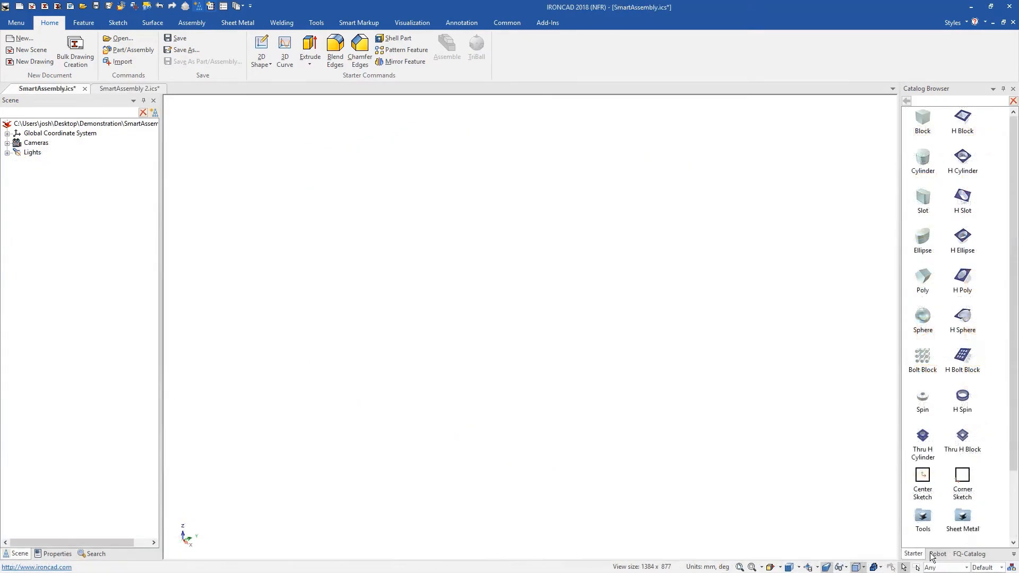
- In the empty SmartAssembly scene, assemble the robot from the Robot catalog: Base, Shoulder, Arm1, Elbow, Arm2, Wrist and EndPoint
click(937, 553)
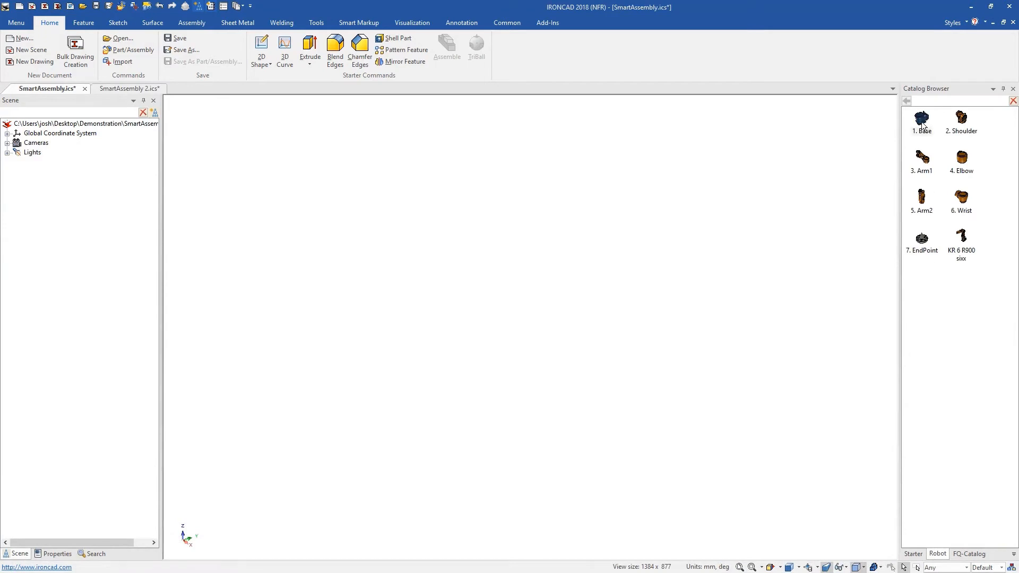
drag(731, 430, 730, 480)
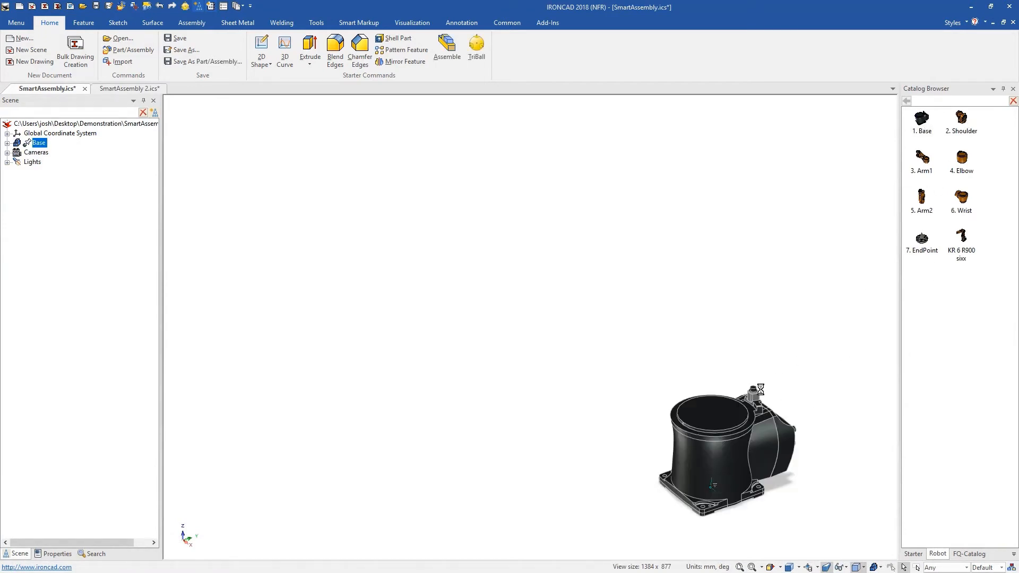
drag(761, 390, 713, 414)
drag(922, 159, 756, 358)
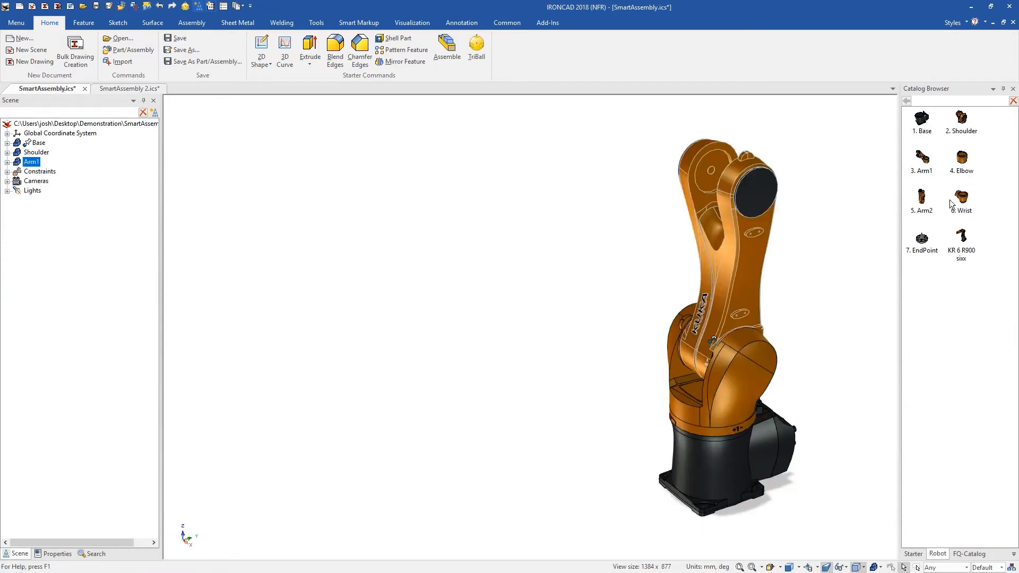
drag(801, 207, 706, 183)
drag(784, 229, 569, 193)
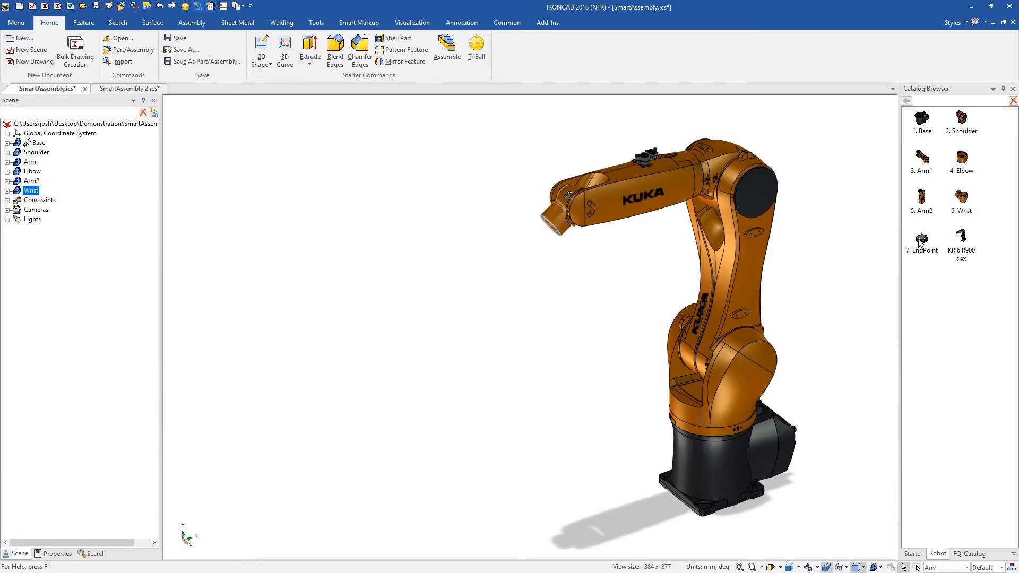
- Test the robot arm's motion in Mechanism Mode by moving its end point, and exit without keeping the new pose
click(316, 23)
click(139, 50)
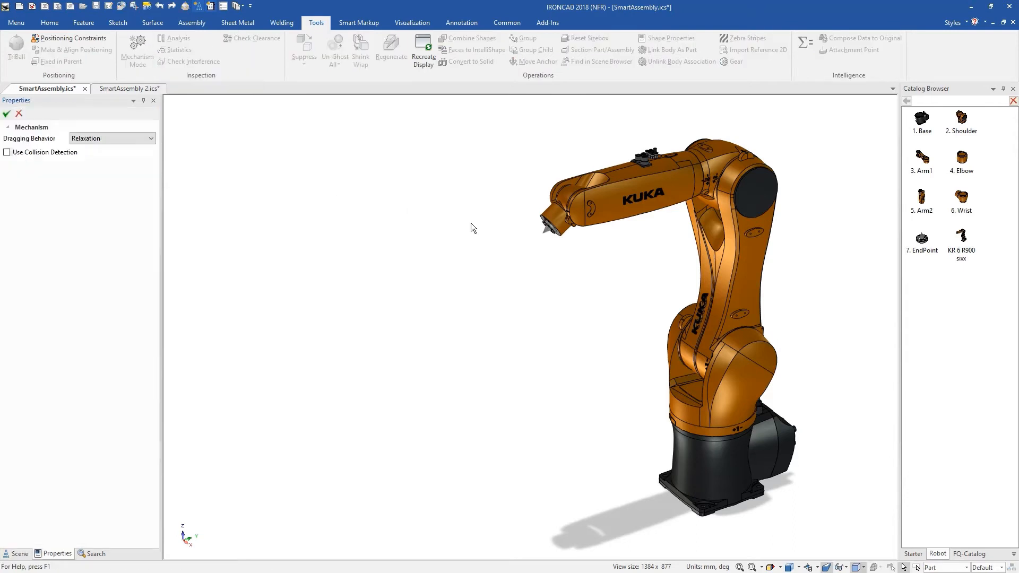
drag(547, 228, 354, 397)
click(19, 114)
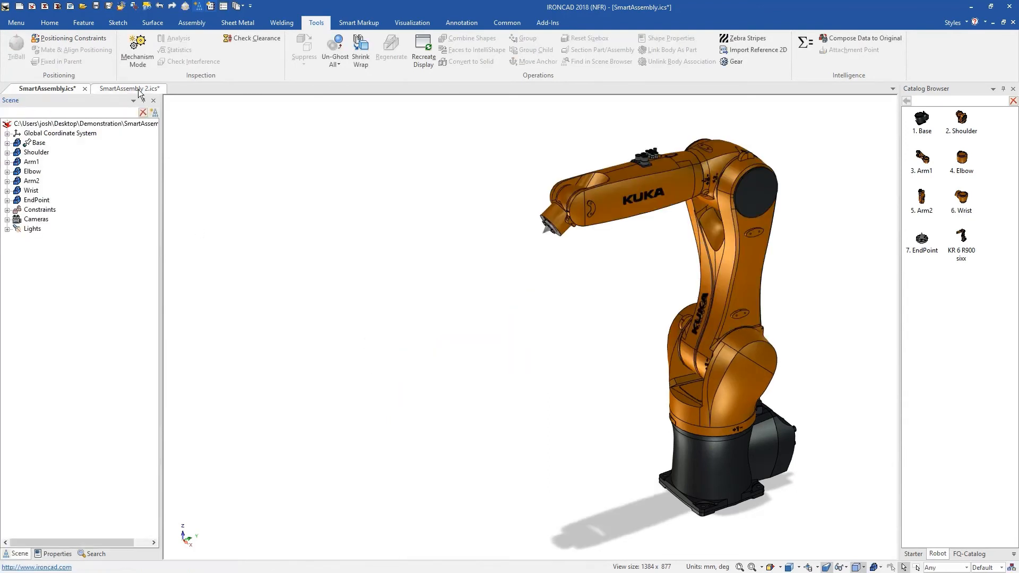
- In the SmartAssembly 2 scene, add the 1260 x 840 mm Rectangular wheel boxes from the FQ-Catalog to the base frame
click(125, 89)
click(967, 554)
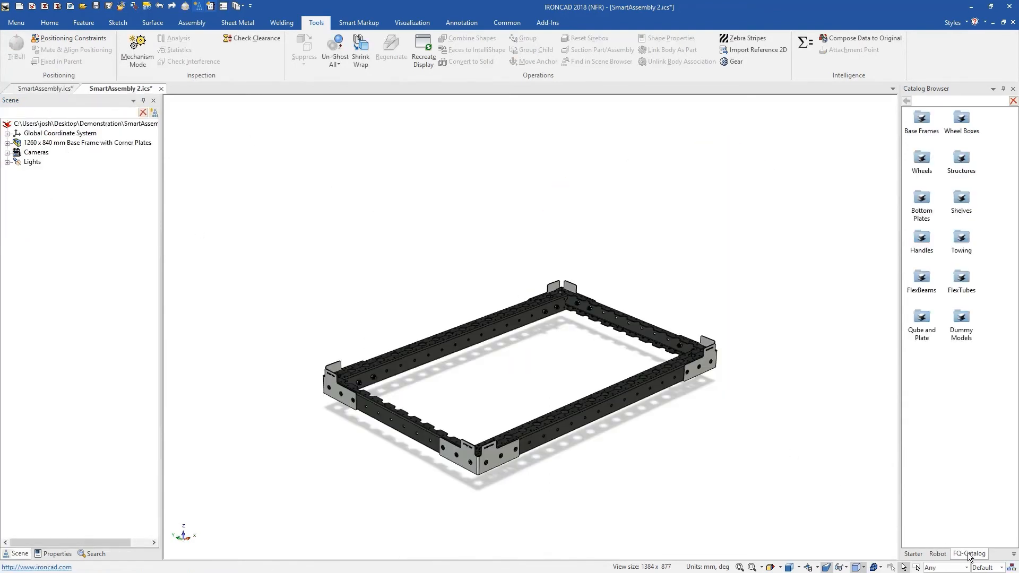
double_click(962, 123)
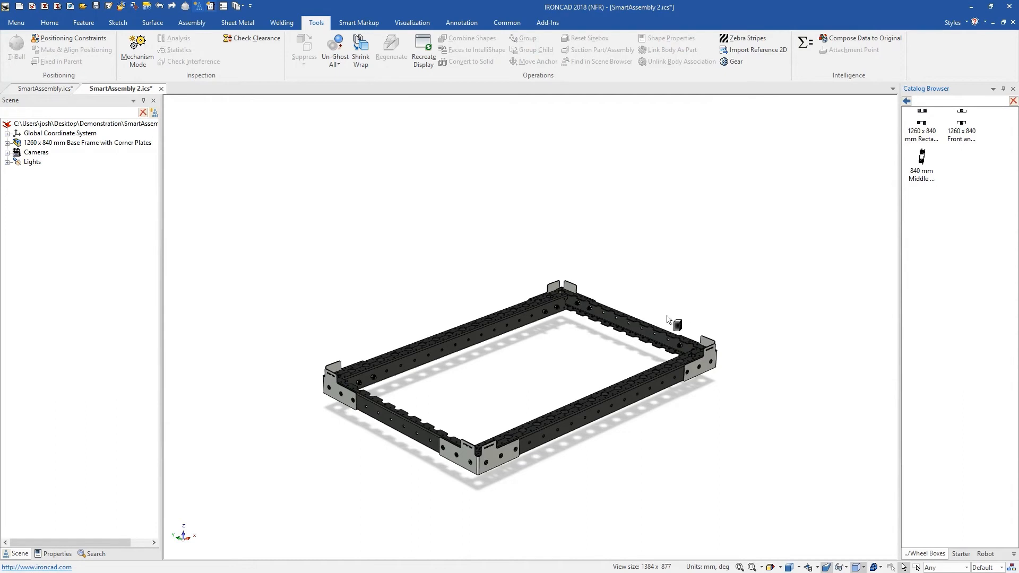
drag(668, 320, 650, 327)
- Attach wheels from the catalog under the wheel boxes, two white ones at one end and two green ones at the other
click(907, 101)
double_click(922, 155)
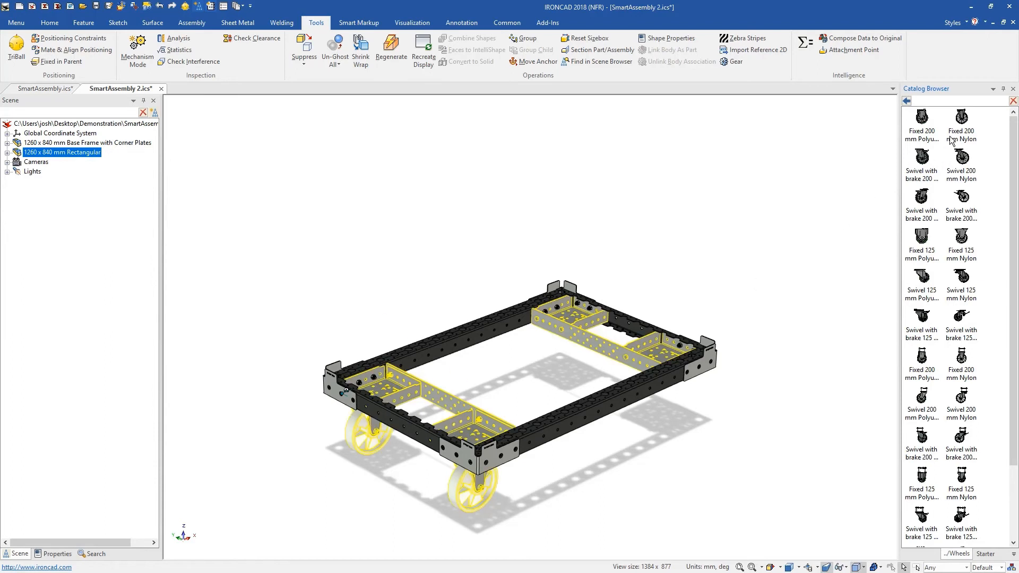
drag(663, 355, 665, 355)
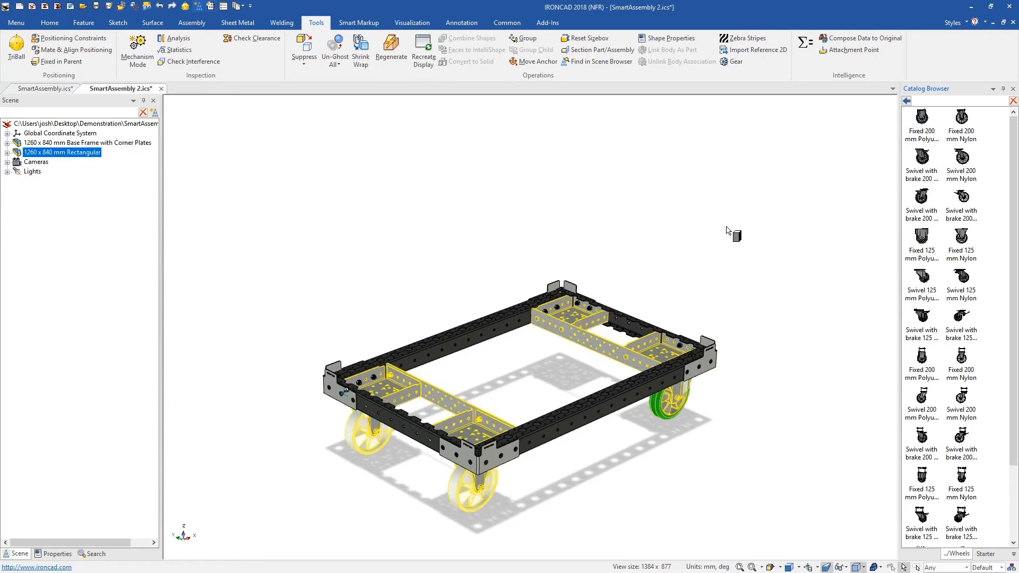
- Lay the 1260 x 840 mm Bottom Plate on the base frame and attach Towing Equipment Heavy to the short end above the green wheels
click(907, 102)
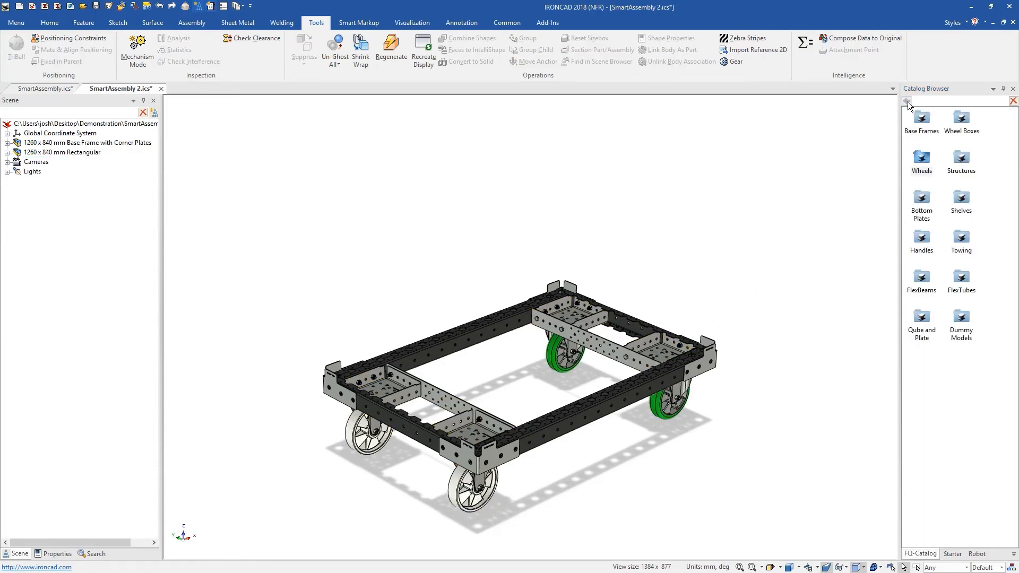
double_click(932, 214)
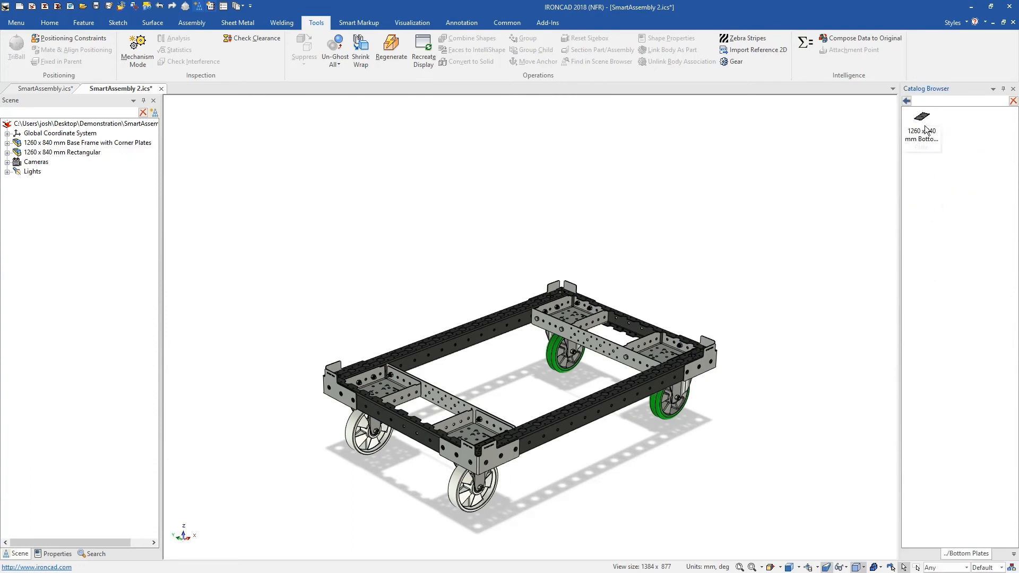
click(907, 102)
double_click(962, 236)
drag(962, 122, 719, 351)
- Attach the Handle With Bent Top from the Handles catalog to the long side of the cart's base frame
click(907, 101)
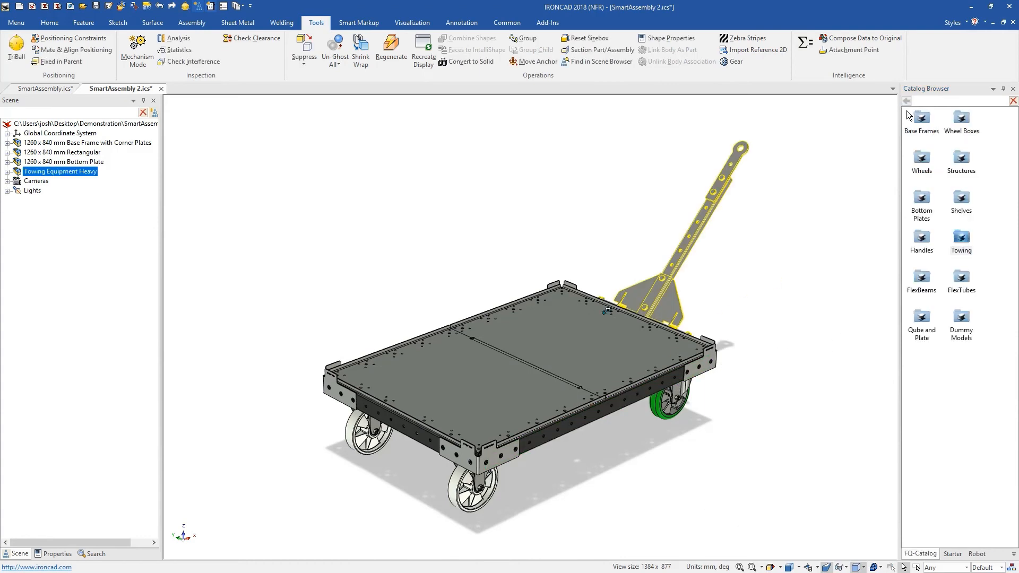
click(848, 290)
double_click(928, 238)
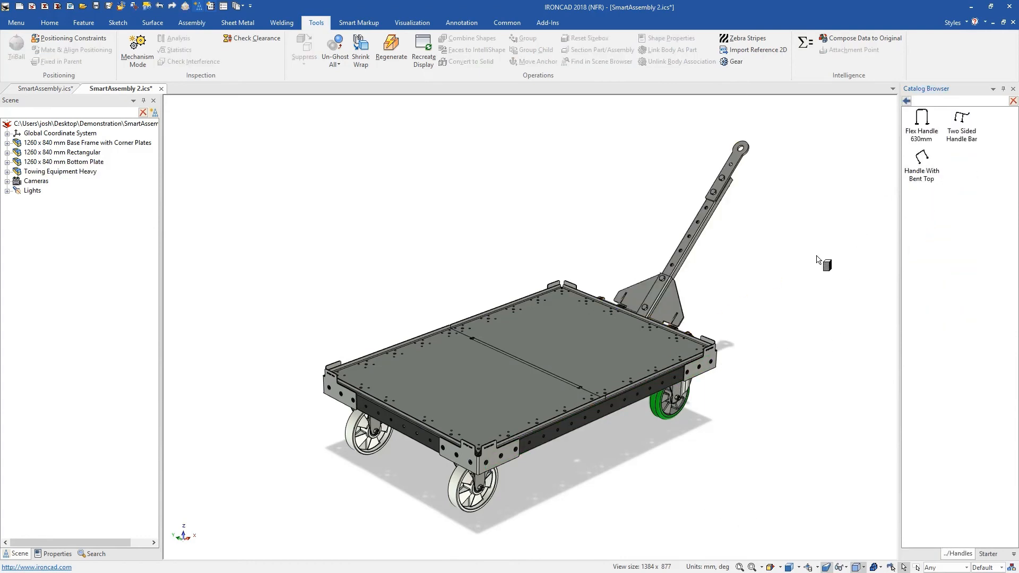
drag(632, 392, 634, 392)
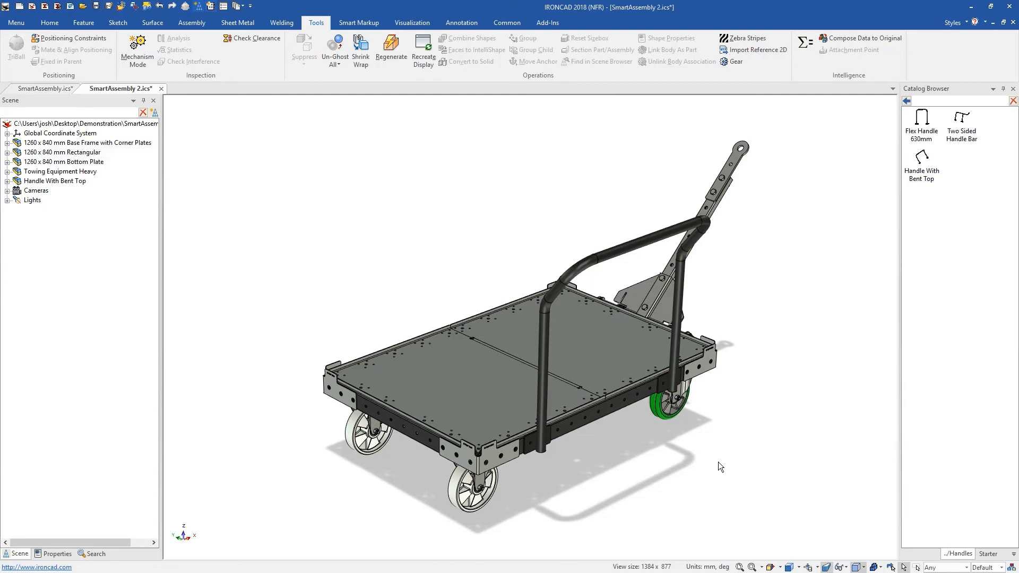
scroll(718, 462, down, 2)
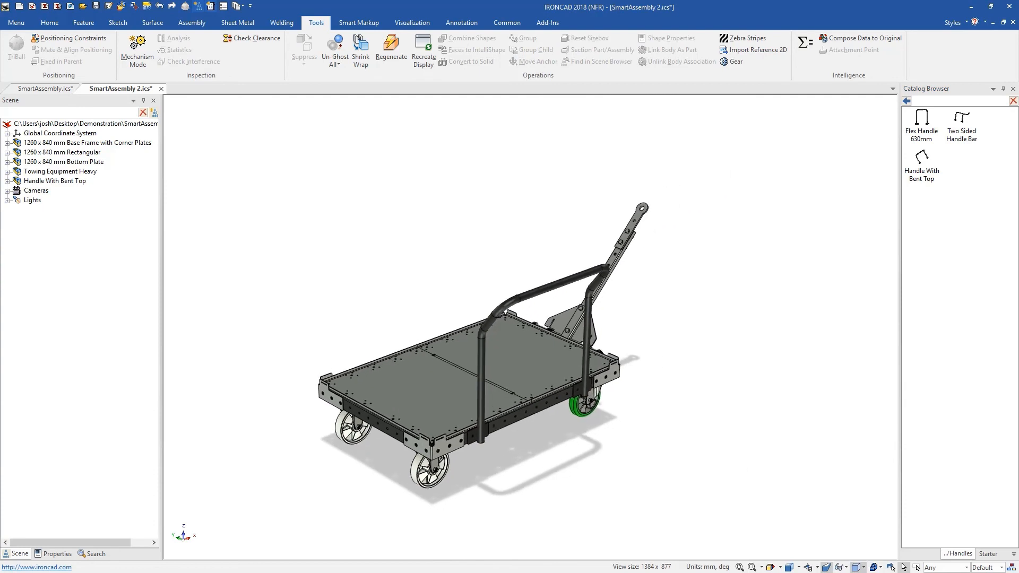